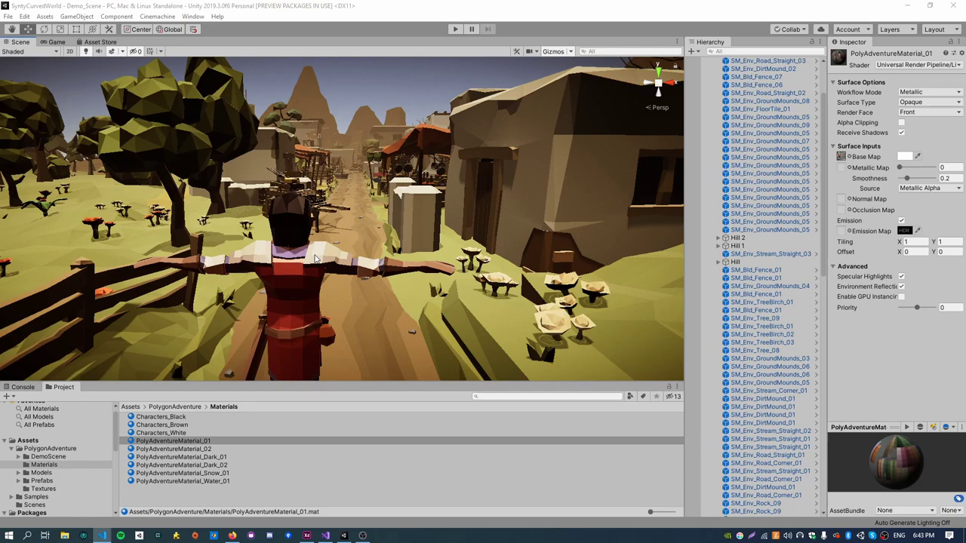
# - Look at the Polygon Adventure Pack store page and at the Universal Render Pipeline options for upgrading project materials
pyautogui.click(100, 41)
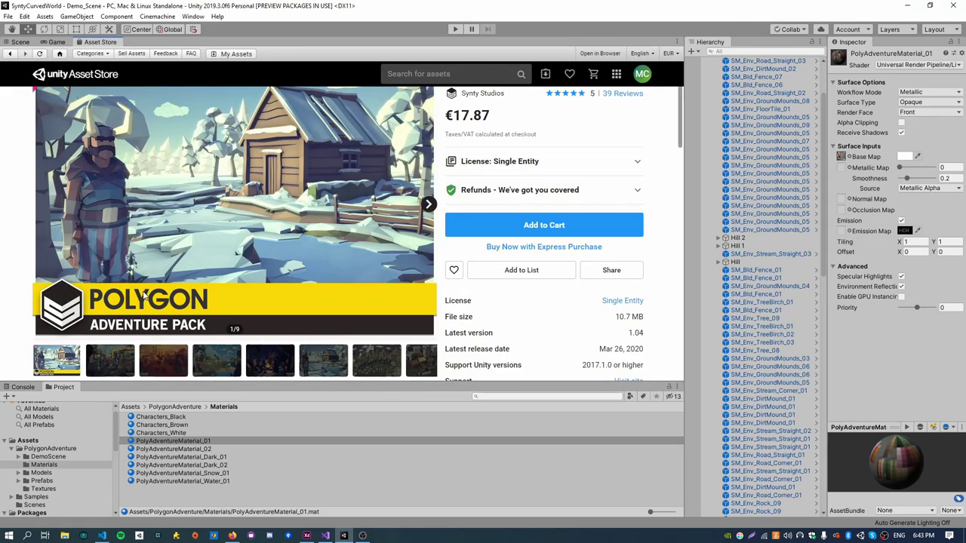
pyautogui.click(20, 43)
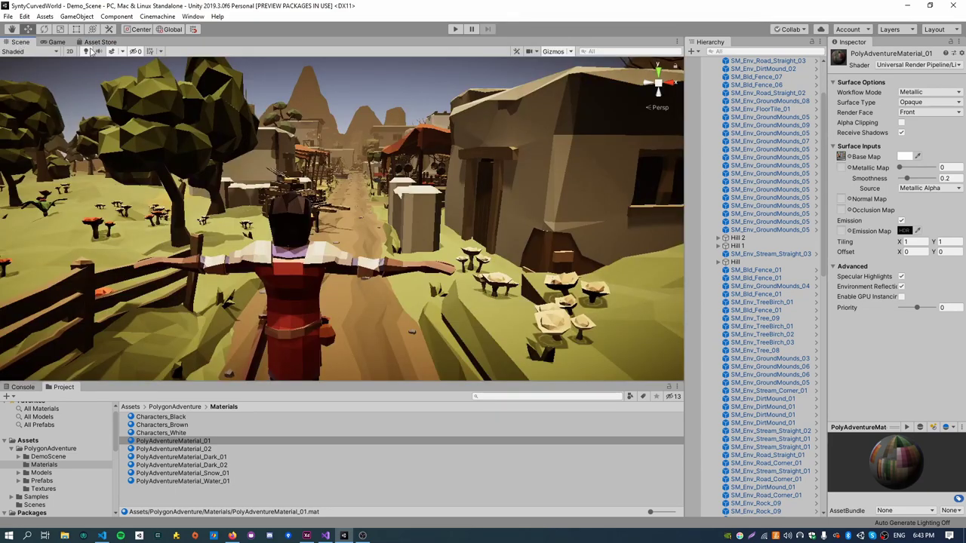
pyautogui.click(25, 16)
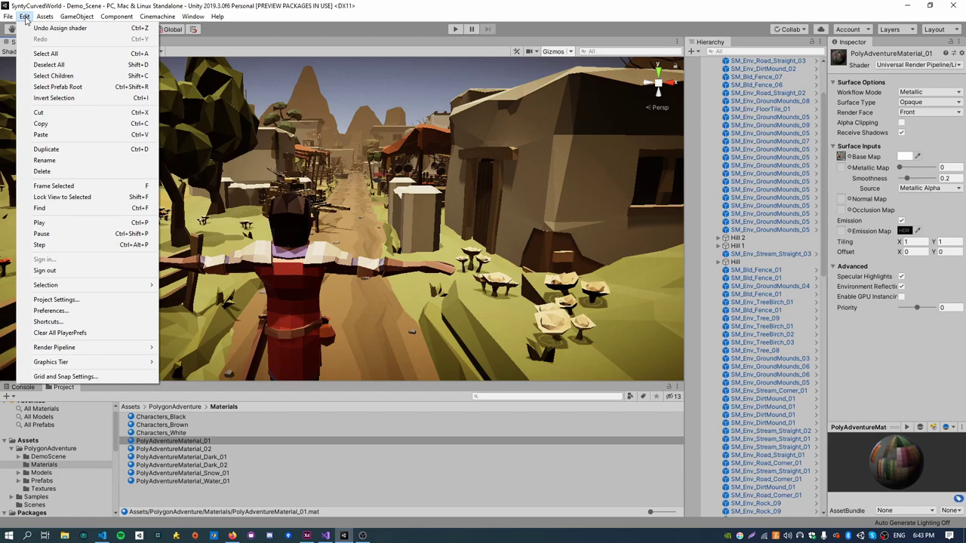
pyautogui.moveTo(76, 351)
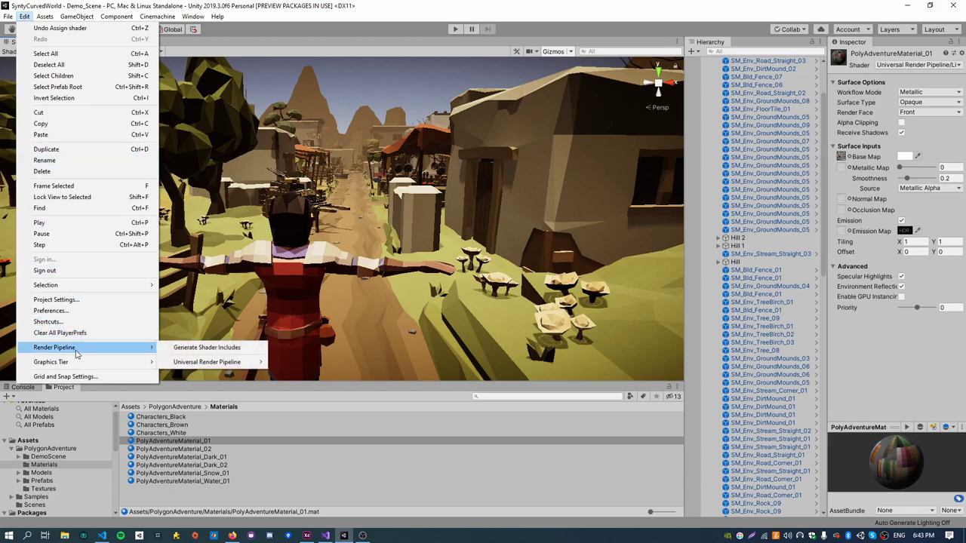
pyautogui.moveTo(195, 367)
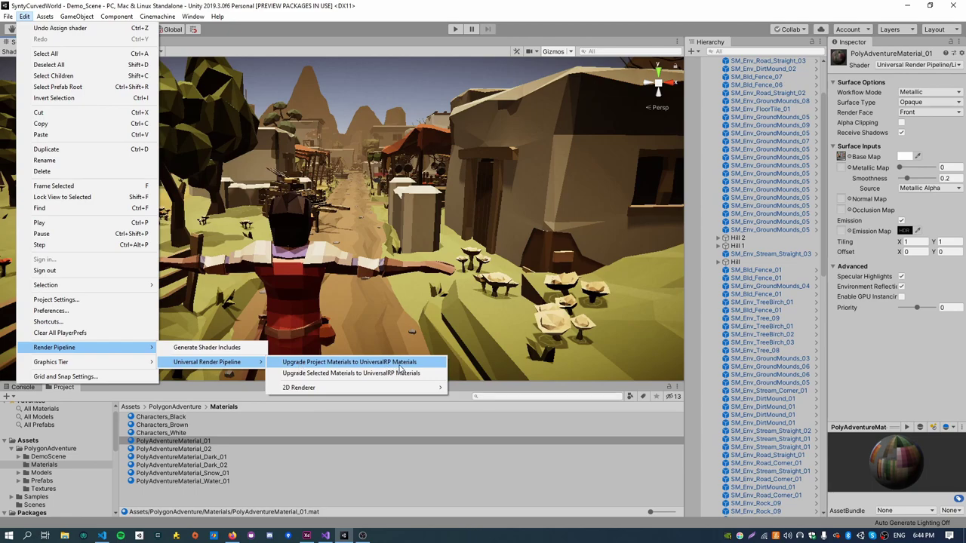
pyautogui.click(339, 14)
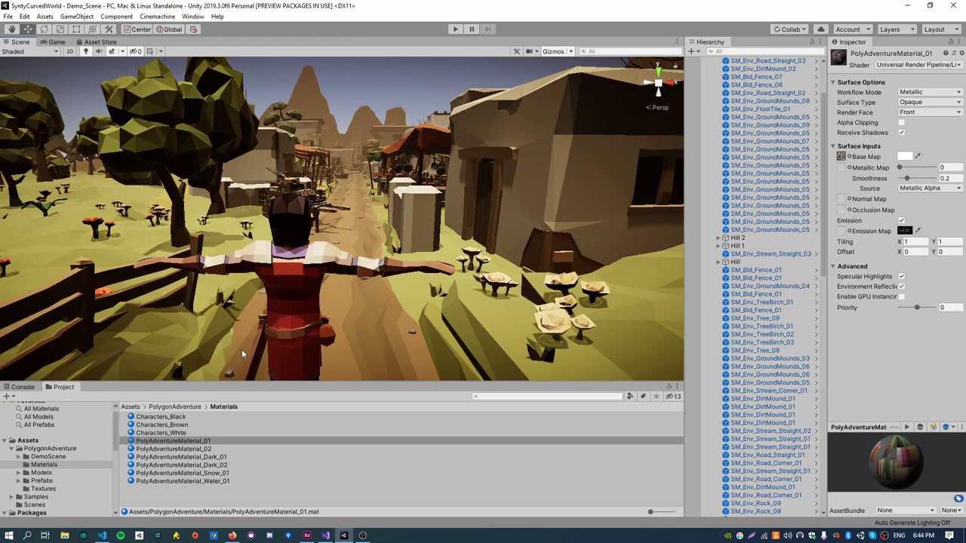
# - Select the Character_Knight_Black parent object of the knight in the scene and inspect its components
pyautogui.click(291, 324)
pyautogui.moveTo(351, 260); pyautogui.dragTo(323, 278, button='right')
pyautogui.press('s')
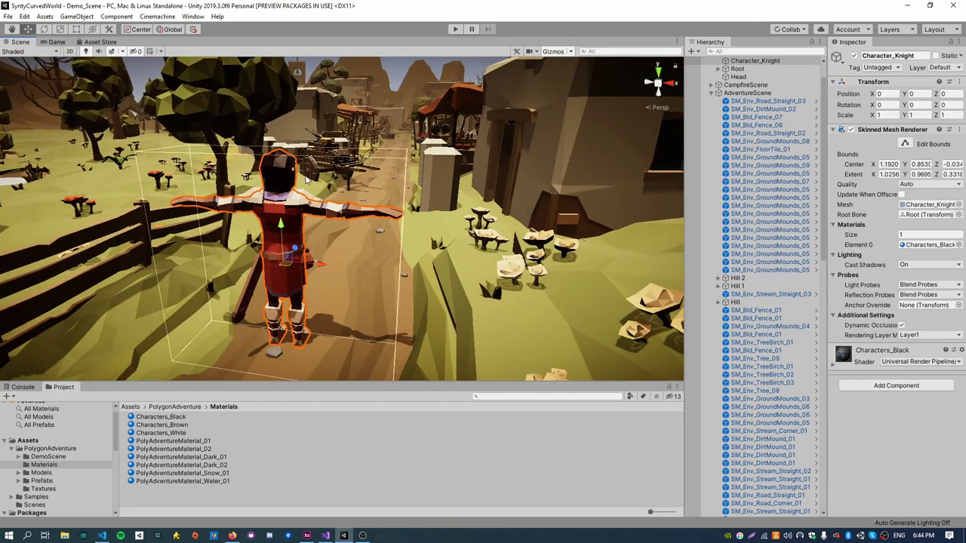
pyautogui.scroll(2, 754, 140)
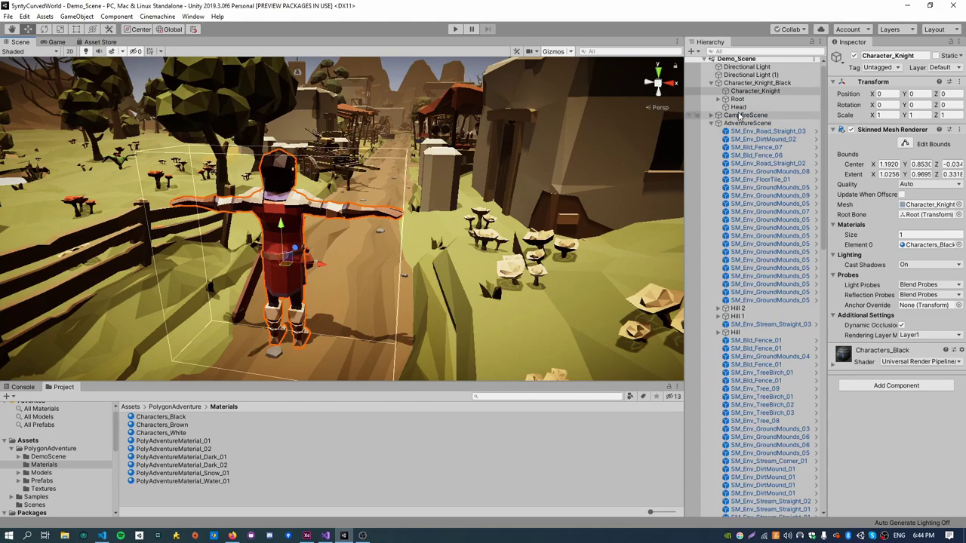
pyautogui.click(740, 84)
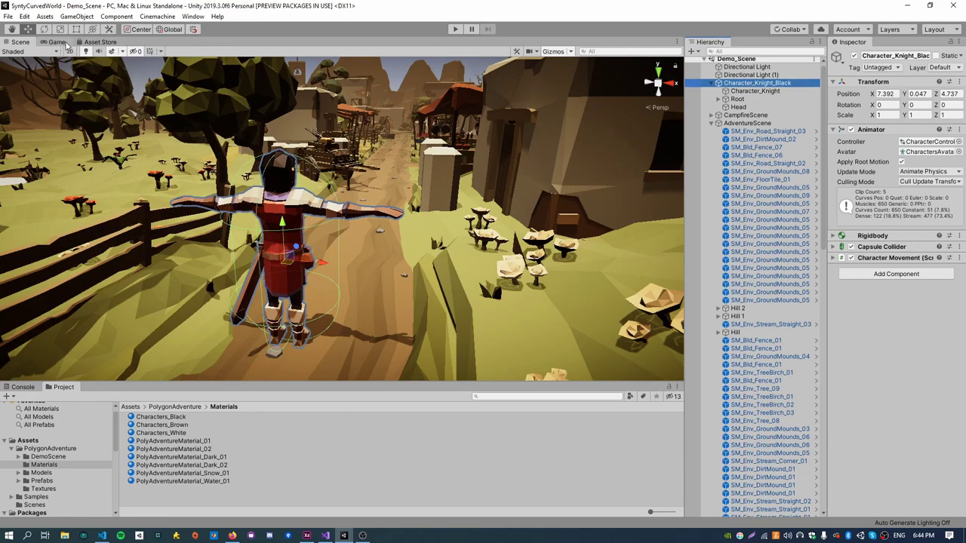
# - Play-test the scene by walking the knight forward along the village path, and stop play mode
pyautogui.click(455, 28)
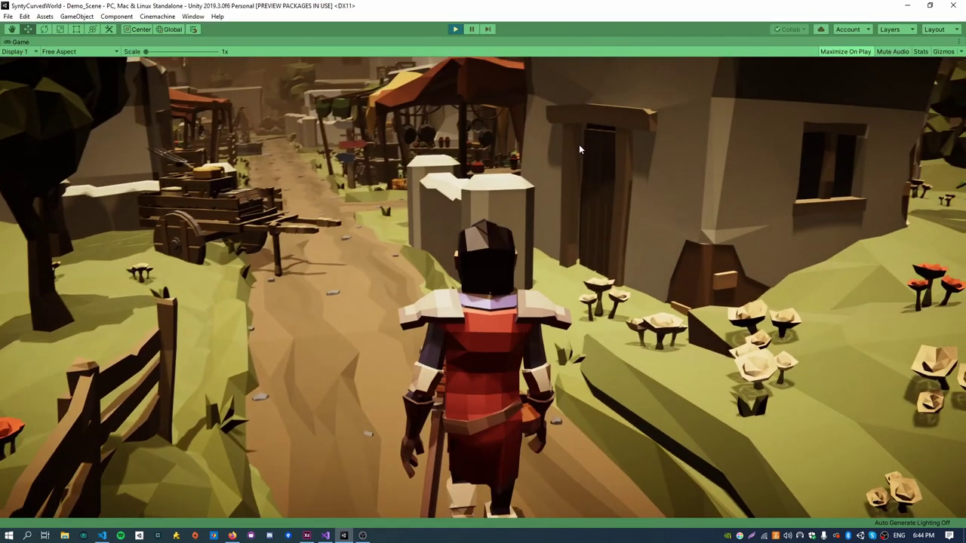
pyautogui.press('w')
pyautogui.press('w')
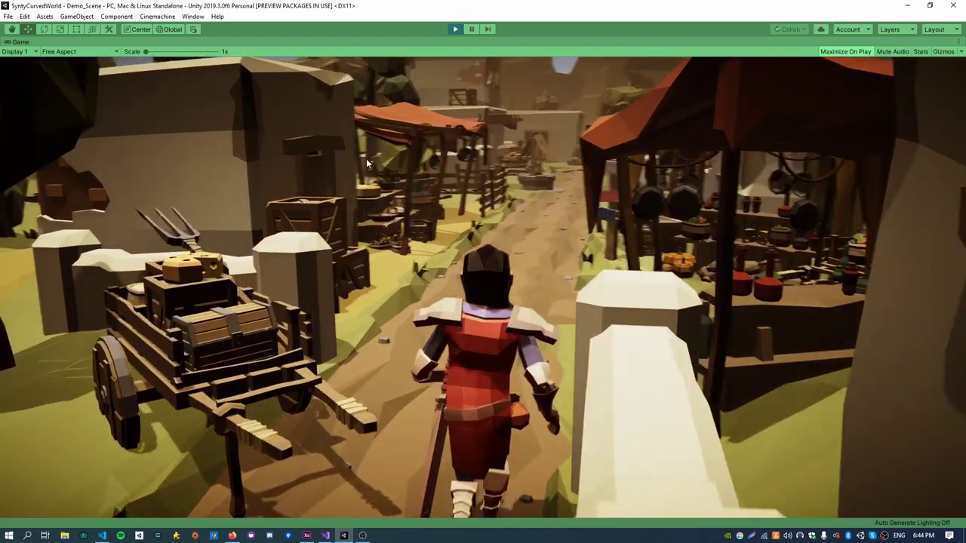
pyautogui.press('w')
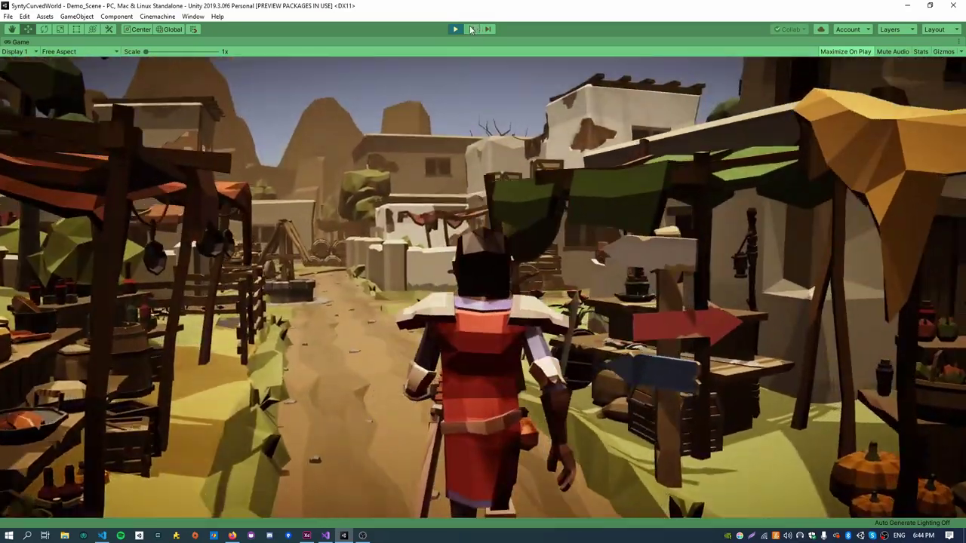
pyautogui.click(470, 29)
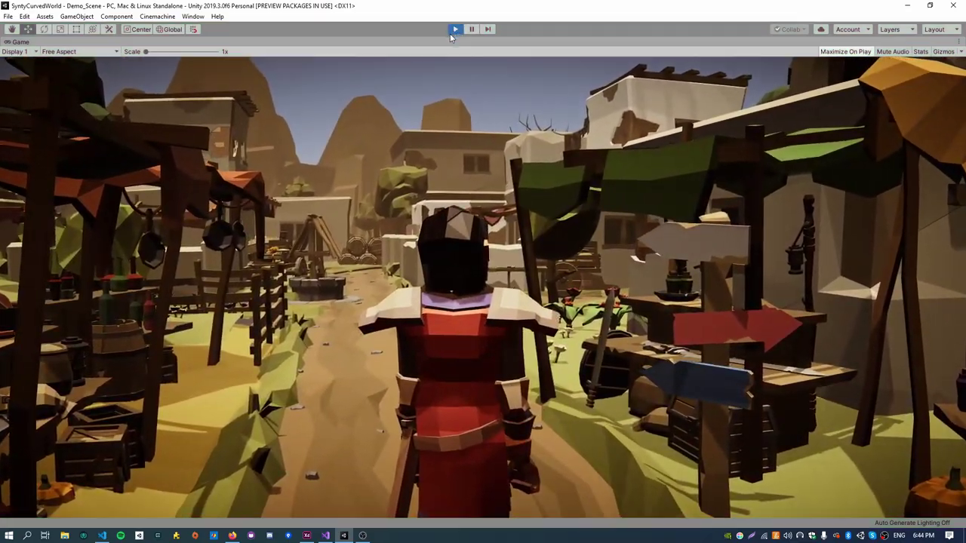
pyautogui.click(450, 32)
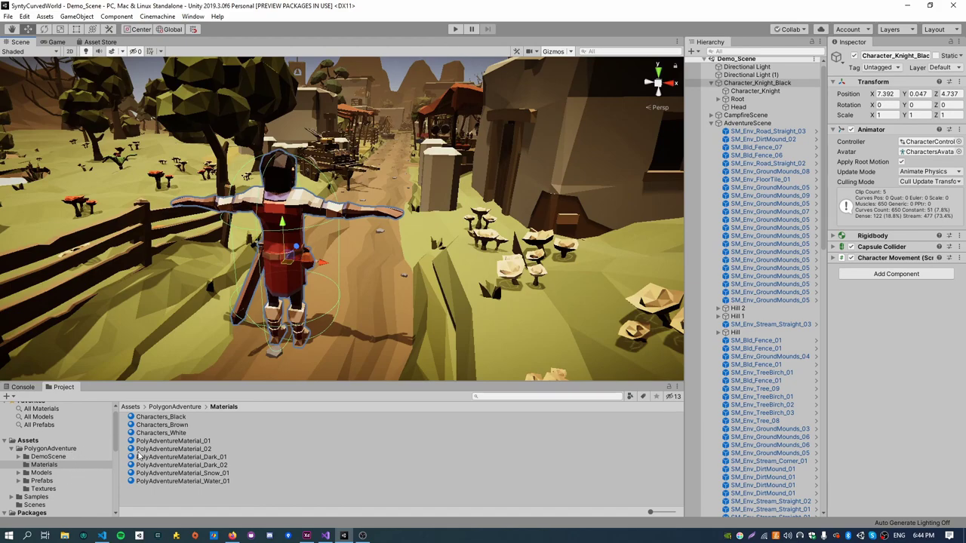
# - Inspect the shader settings of PolyAdventureMaterial_Water_01 and PolyAdventureMaterial_01
pyautogui.click(172, 483)
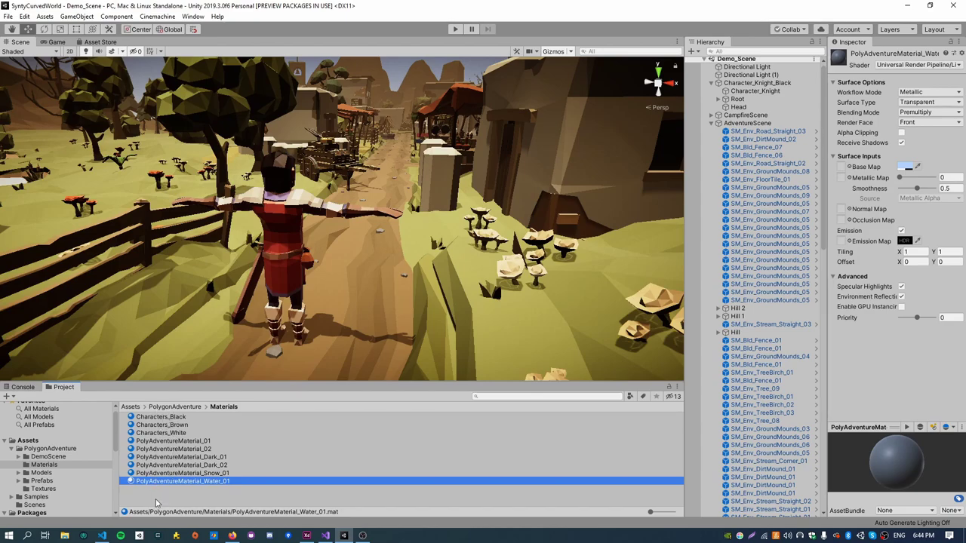
pyautogui.click(168, 442)
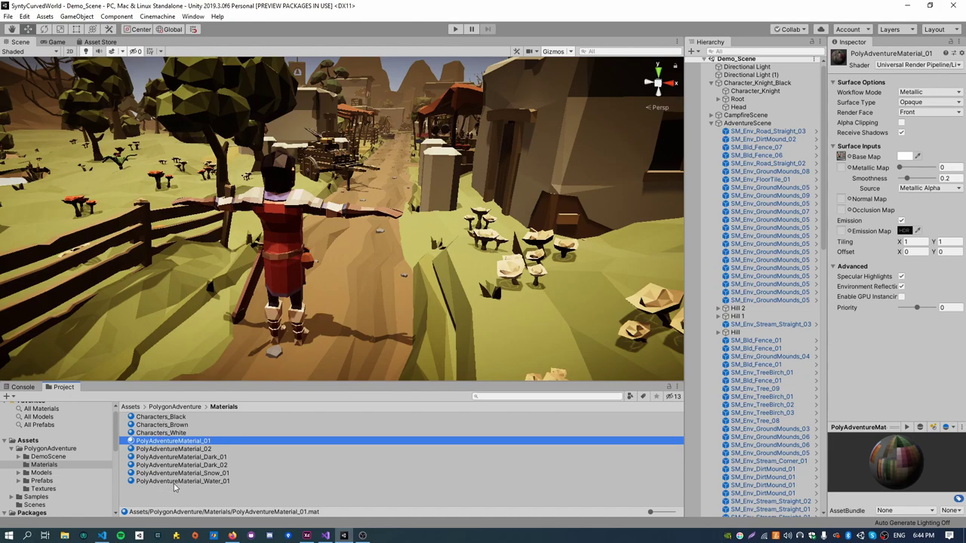
pyautogui.hotkey('alt', 'Tab')
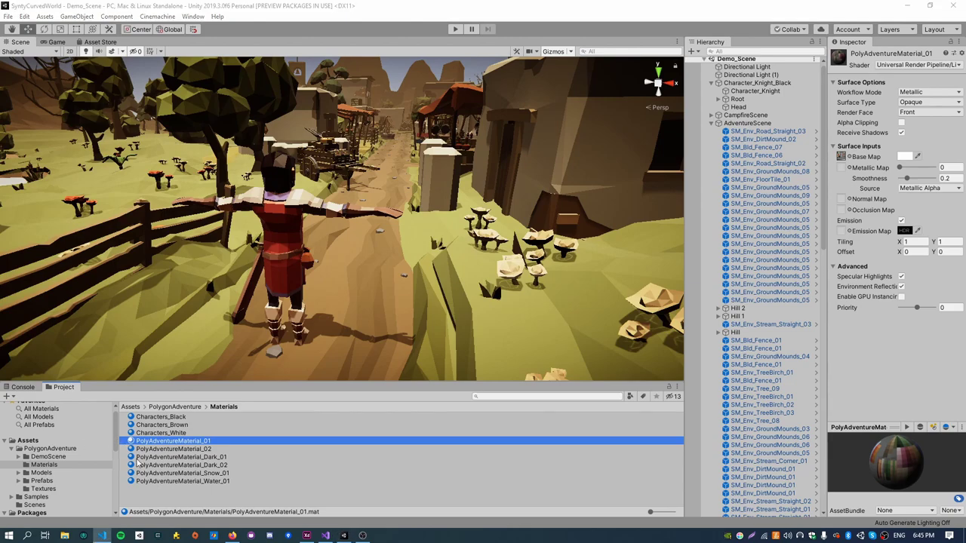
# - Create a PBR Graph shader named WorldShader in the PolygonAdventure Materials folder
pyautogui.click(169, 502)
pyautogui.click(7, 396)
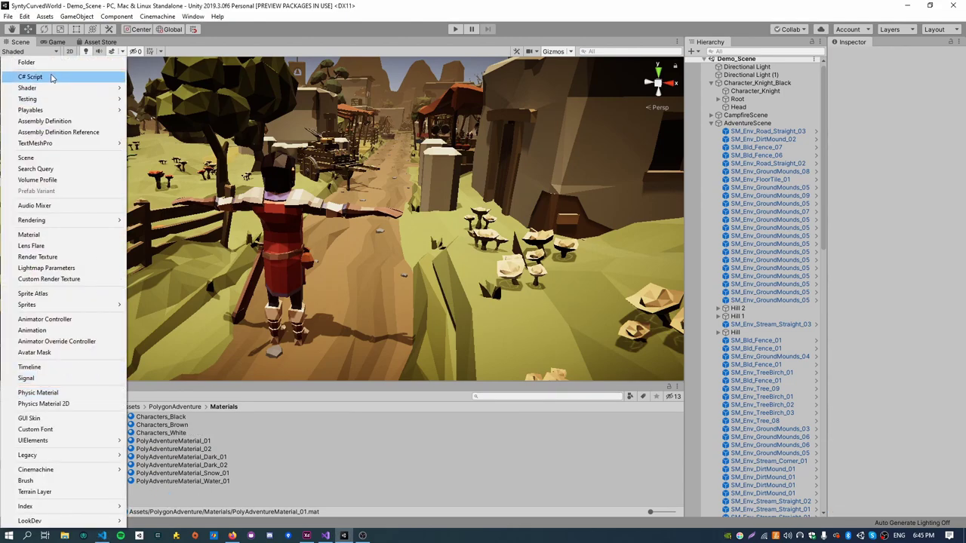
pyautogui.moveTo(53, 88)
pyautogui.click(170, 173)
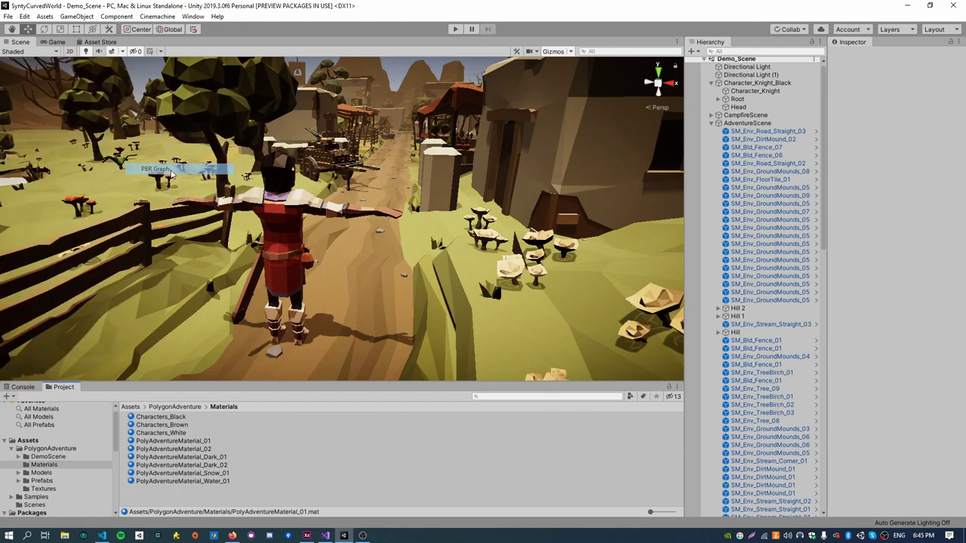
pyautogui.write('World')
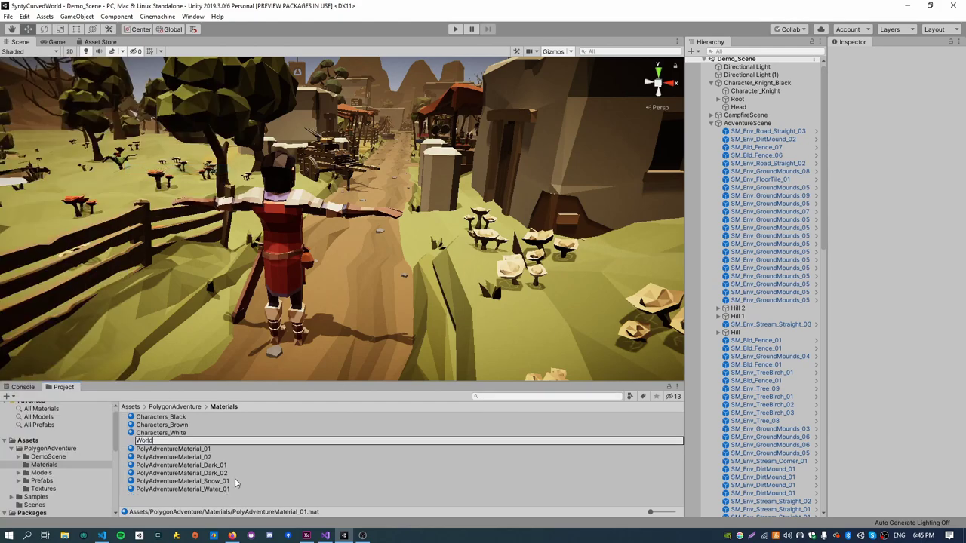
pyautogui.write('Shader')
pyautogui.press('Return')
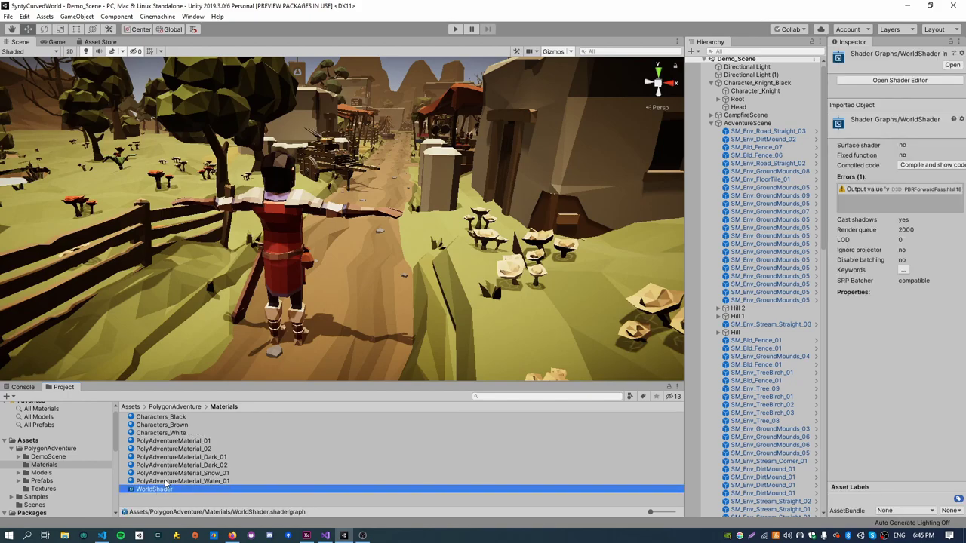
# - Examine the surface inputs of each PolyAdventure material, from PolyAdventureMaterial_01 through the water material, to see which properties they use
pyautogui.click(175, 442)
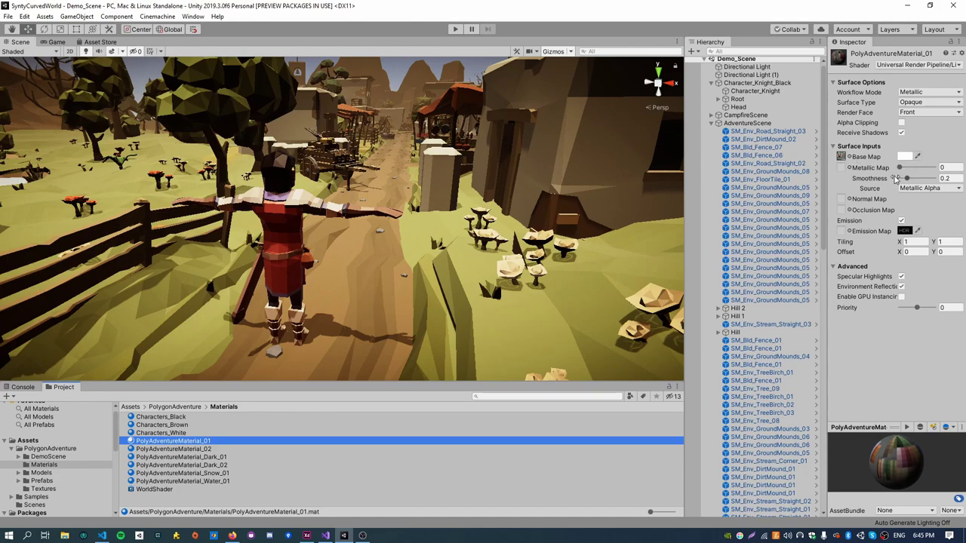
pyautogui.press('Down')
pyautogui.press('Down')
pyautogui.press('Down')
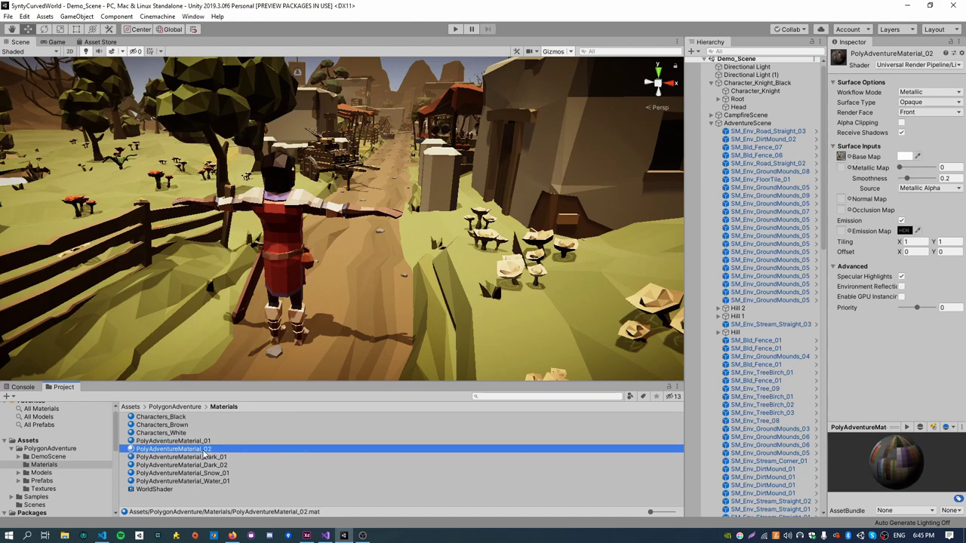
pyautogui.press('Down')
pyautogui.press('Down')
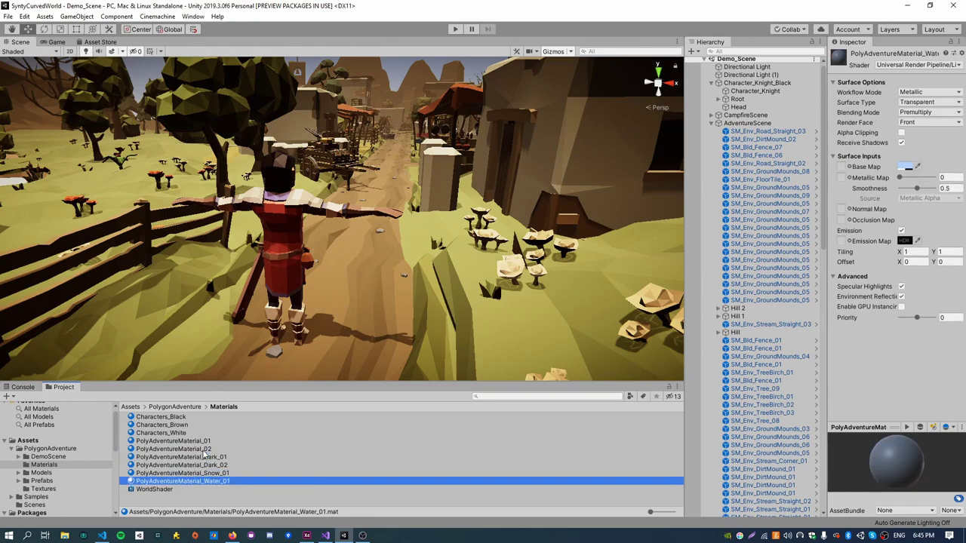
pyautogui.press('Down')
pyautogui.press('Up')
pyautogui.press('Up')
pyautogui.press('Up')
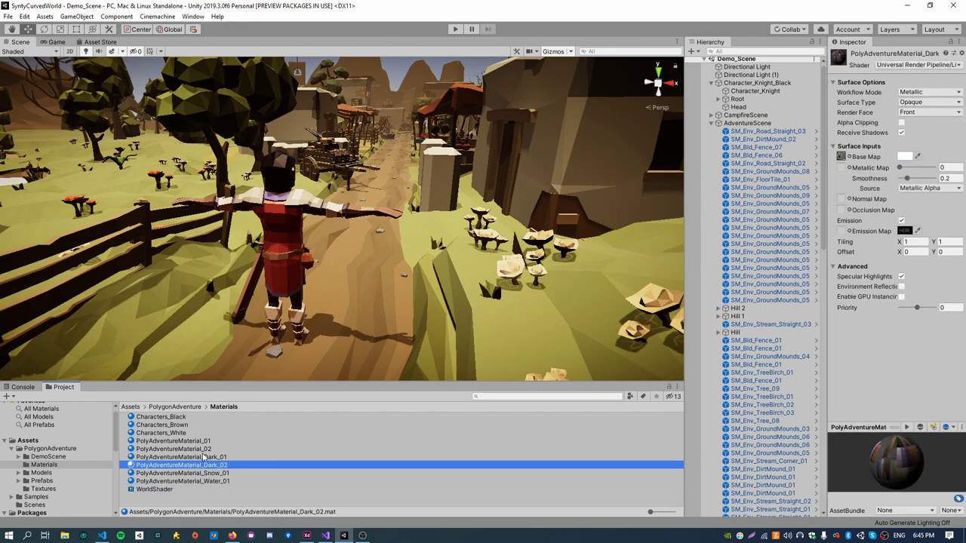
pyautogui.press('Up')
pyautogui.press('Up')
pyautogui.press('Up')
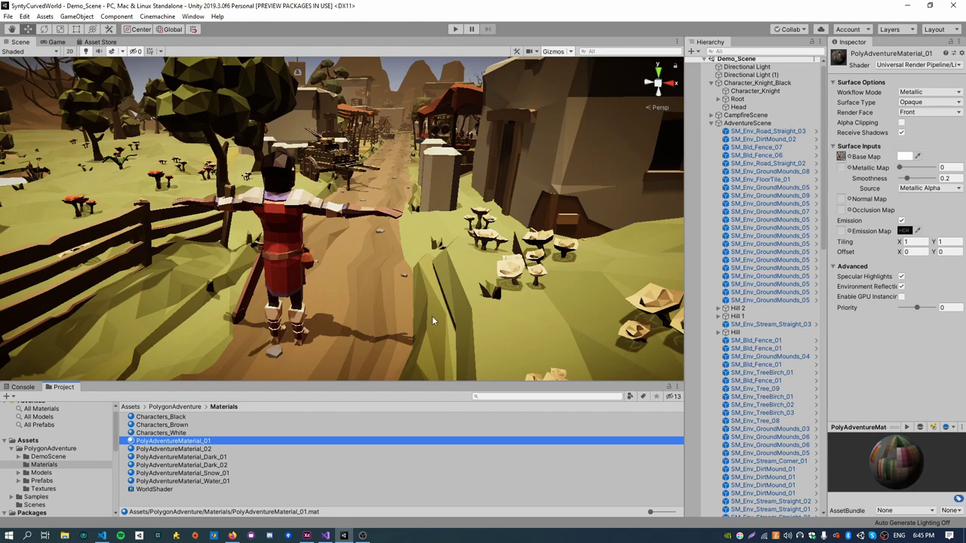
# - Open the WorldShader graph for editing and add a Texture2D property named BaseMap
pyautogui.doubleClick(155, 490)
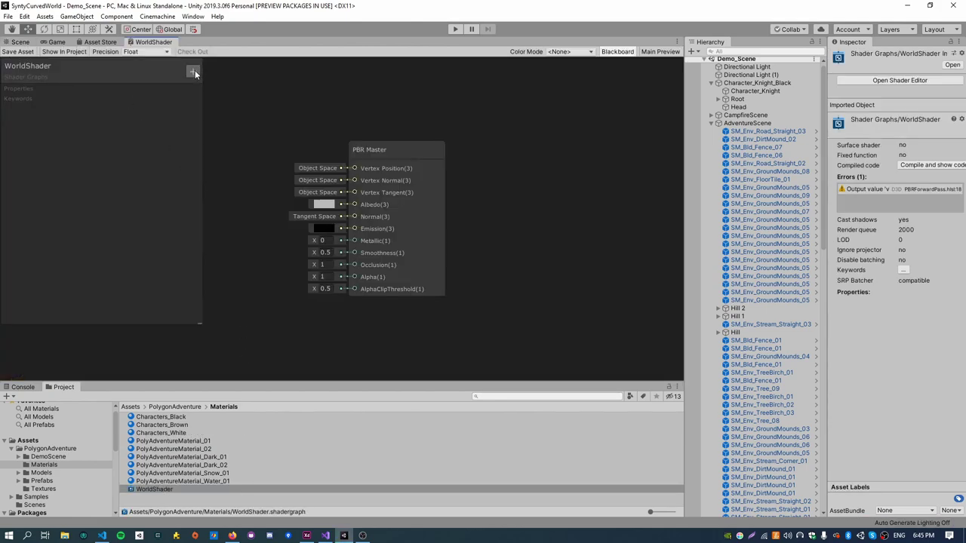
pyautogui.click(192, 71)
pyautogui.click(230, 133)
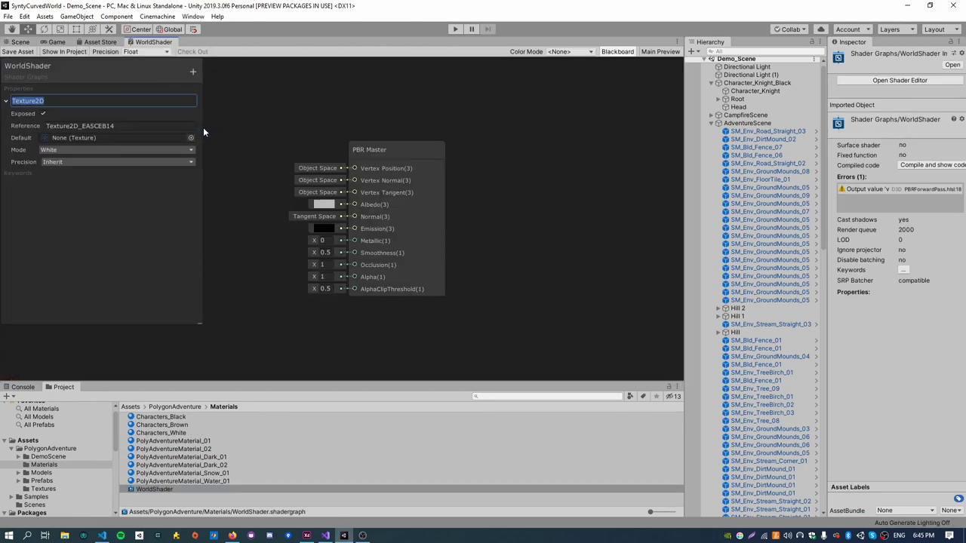
pyautogui.write('BaseMap')
pyautogui.press('Return')
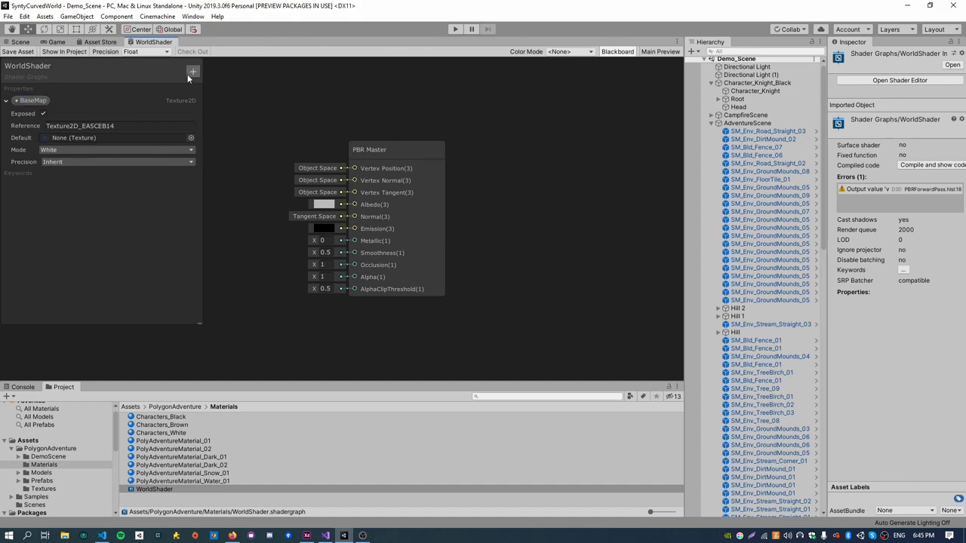
# - Add a Color property named BaseColor to the WorldShader graph
pyautogui.click(193, 71)
pyautogui.click(213, 125)
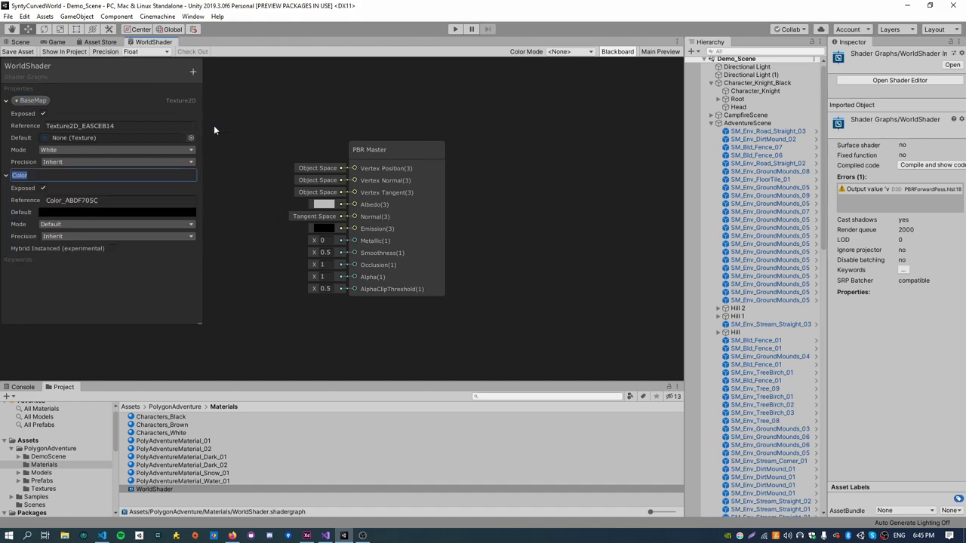
pyautogui.write('BaseColor')
pyautogui.press('Return')
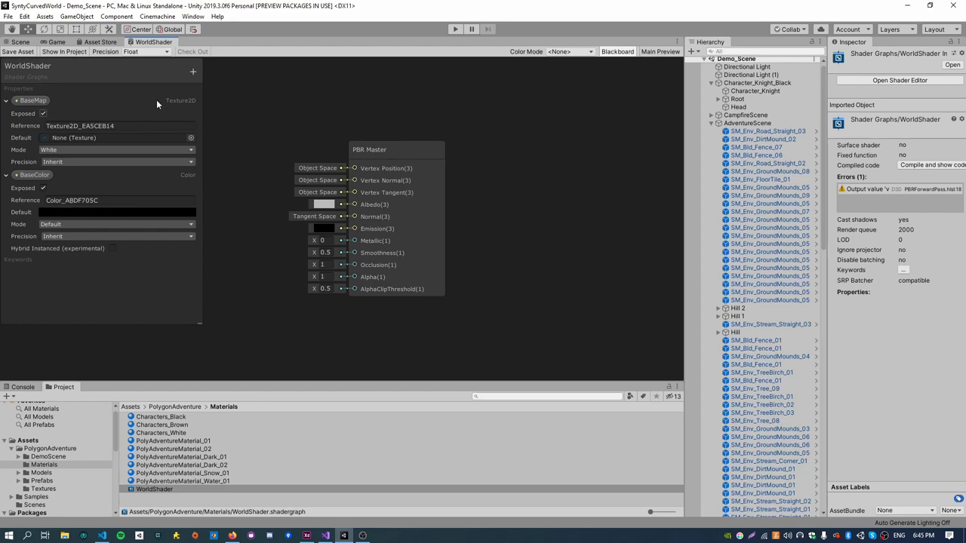
# - Add a Vector1 property named Smoothness to the WorldShader graph
pyautogui.click(193, 72)
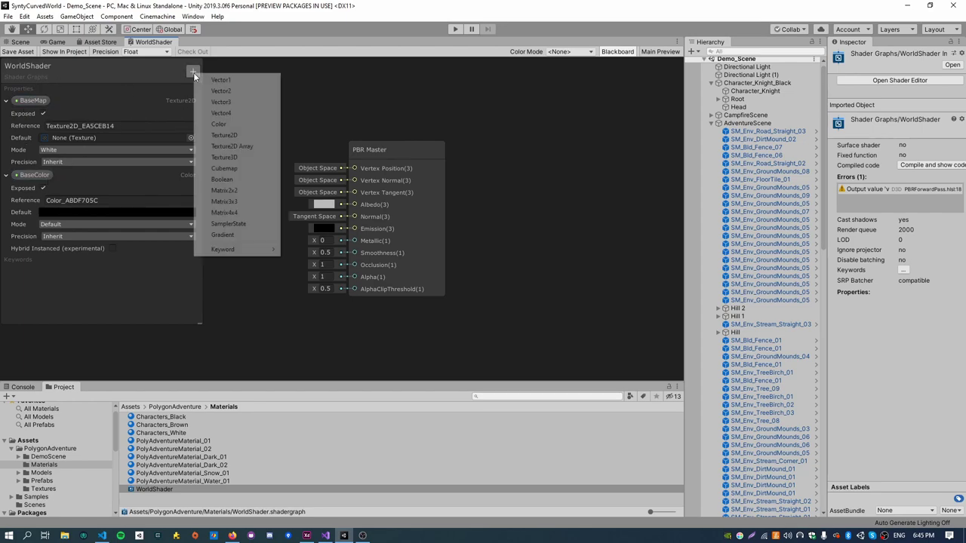
pyautogui.click(220, 80)
pyautogui.write('Smoo')
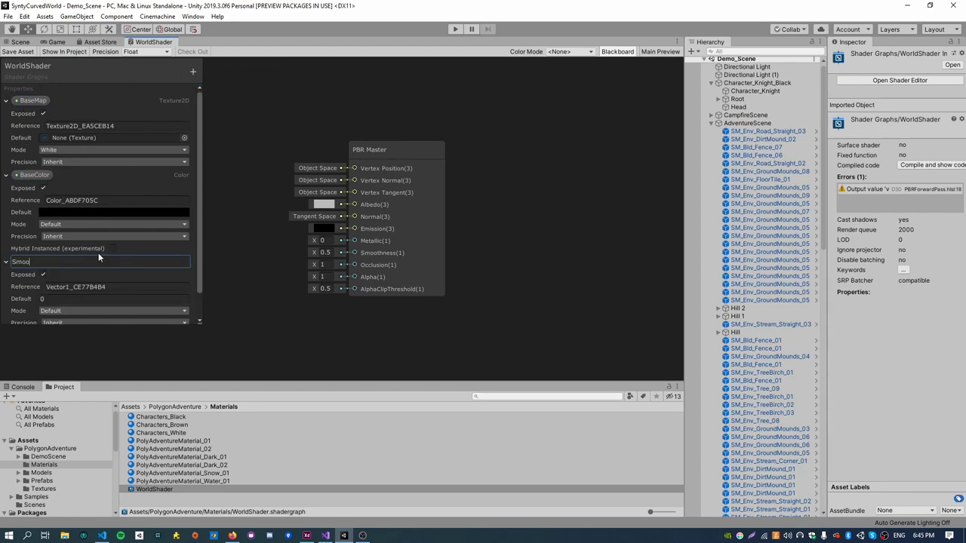
pyautogui.write('thness')
pyautogui.press('Return')
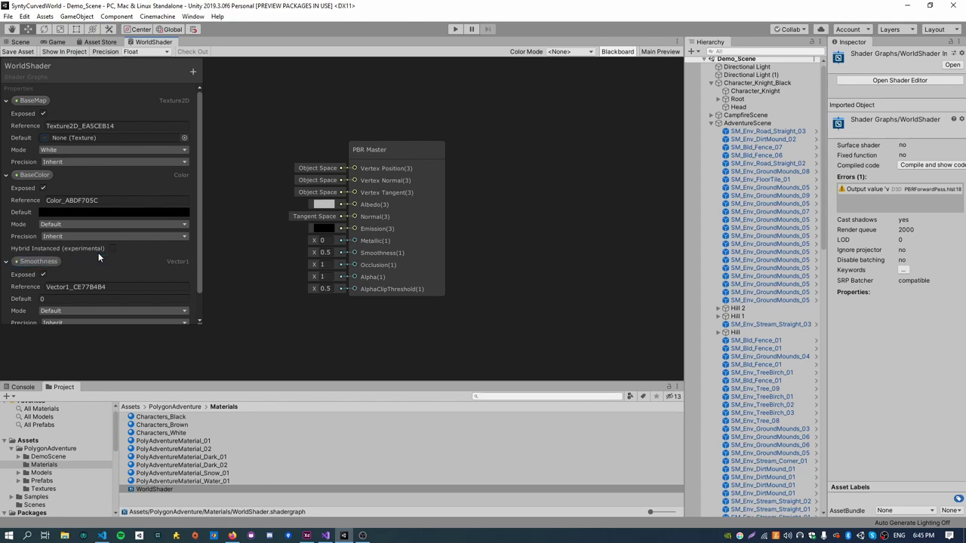
pyautogui.scroll(-2, 89, 211)
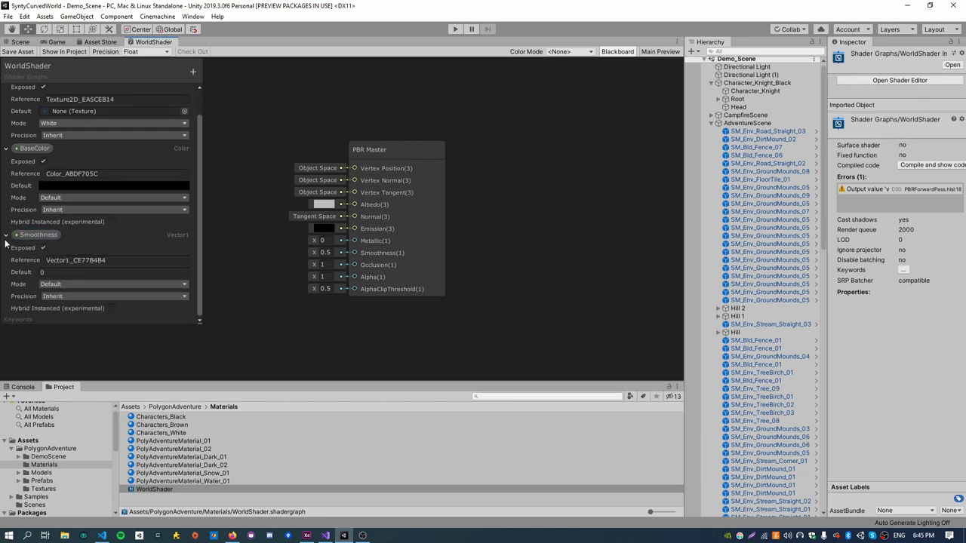
# - Open the source of the Lit shader from the Shaders folder of the Universal RP package
pyautogui.click(83, 99)
pyautogui.doubleClick(83, 99)
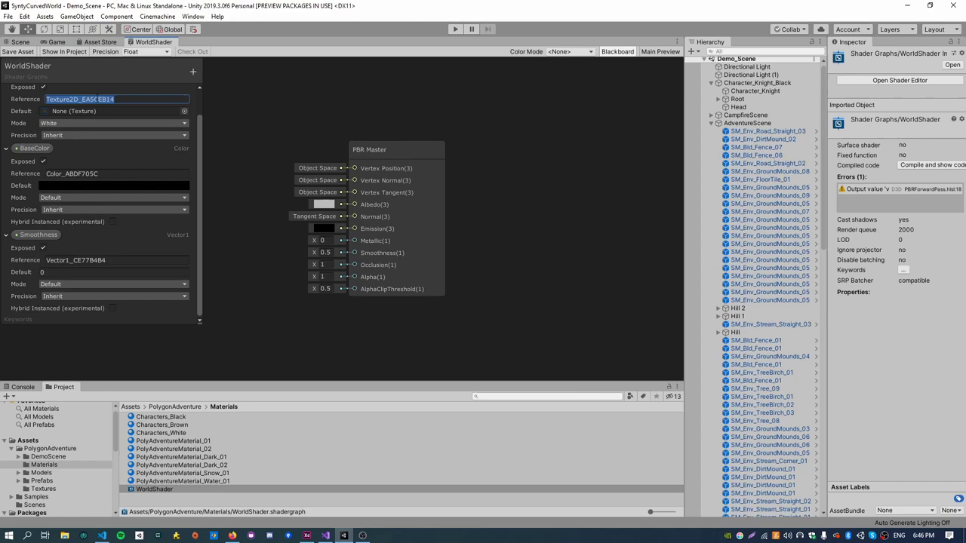
pyautogui.doubleClick(66, 174)
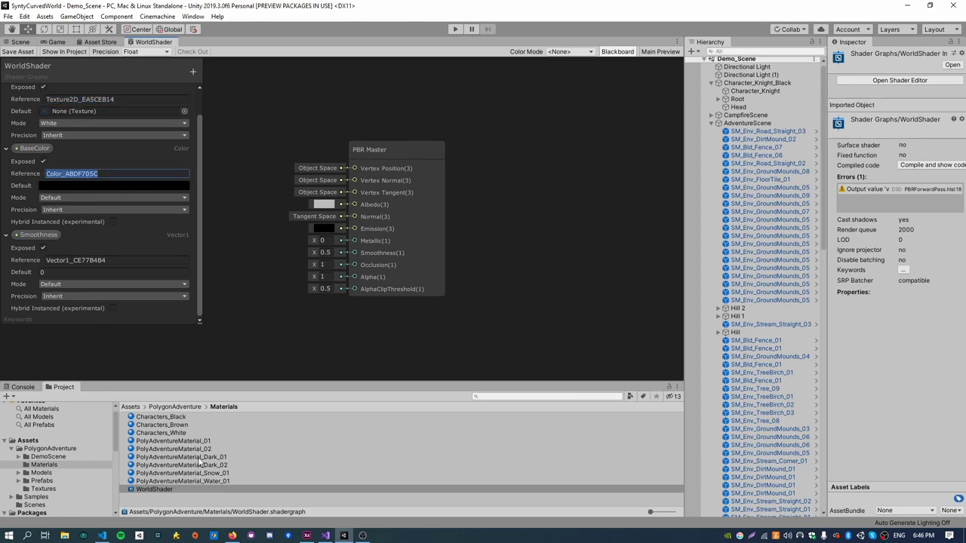
pyautogui.click(180, 441)
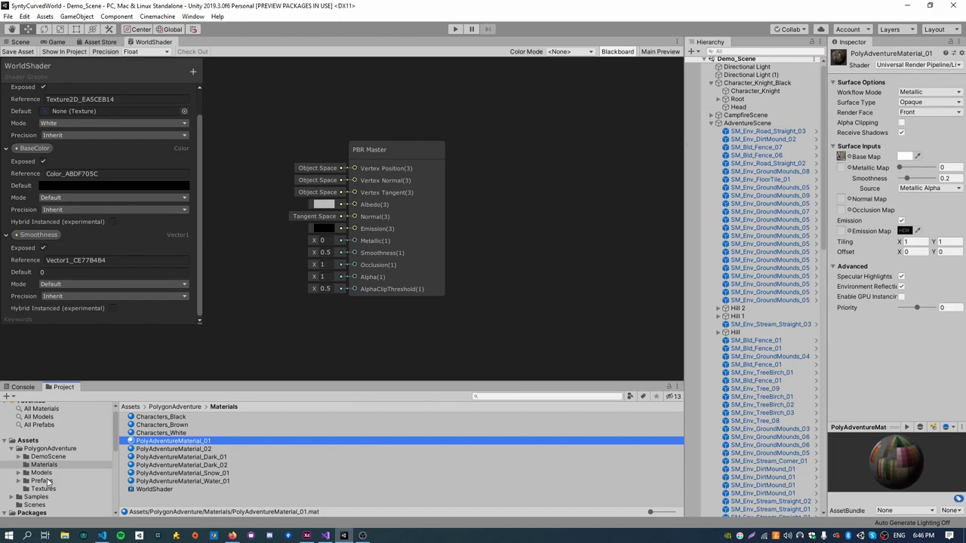
pyautogui.scroll(-10, 45, 483)
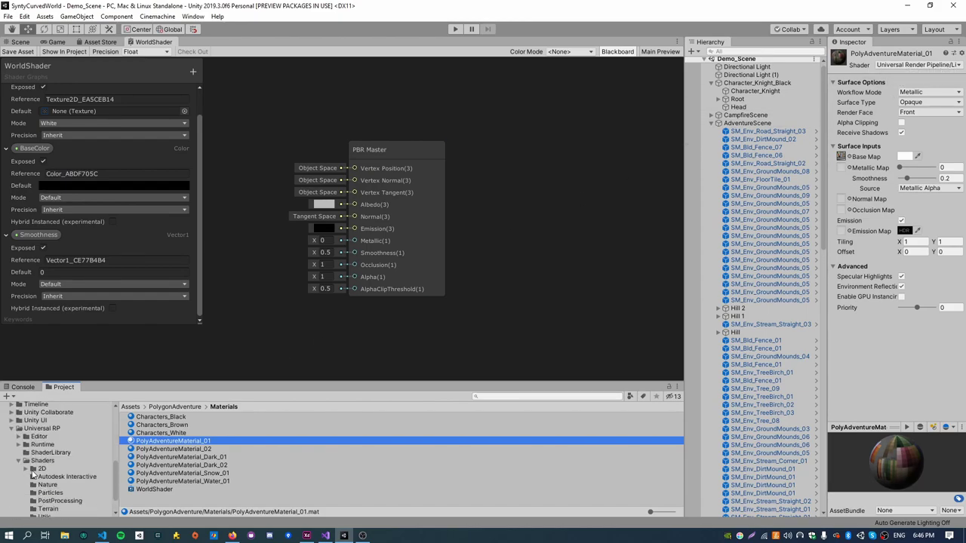
pyautogui.click(37, 461)
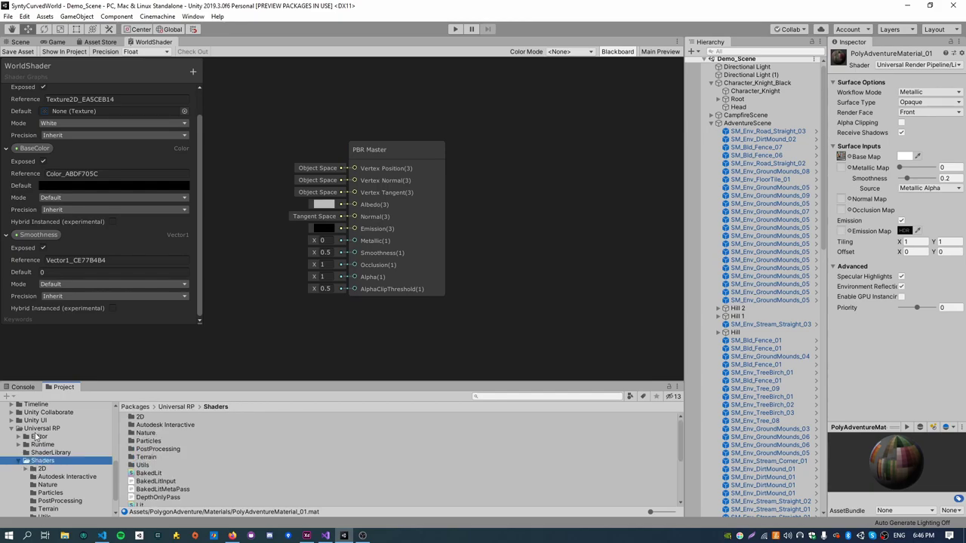
pyautogui.scroll(5, 34, 438)
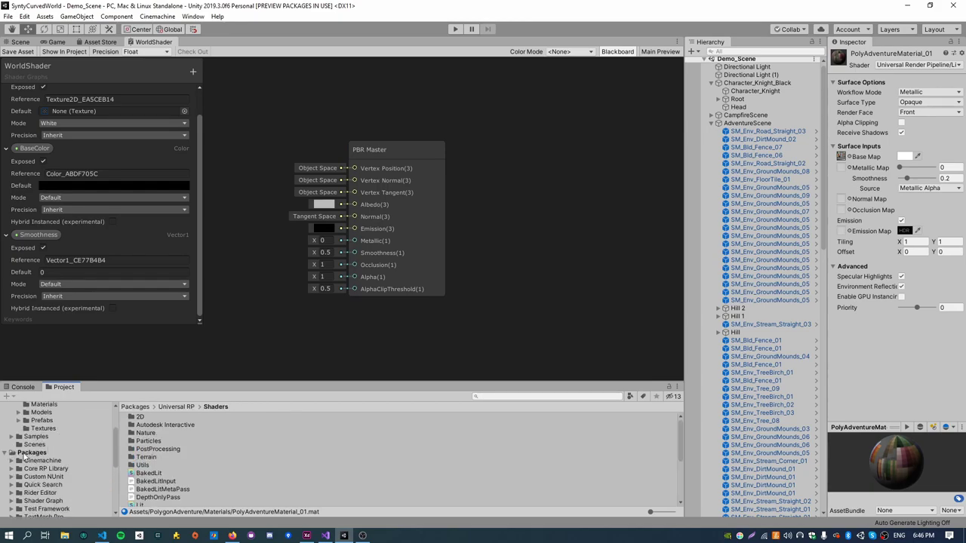
pyautogui.scroll(-5, 30, 460)
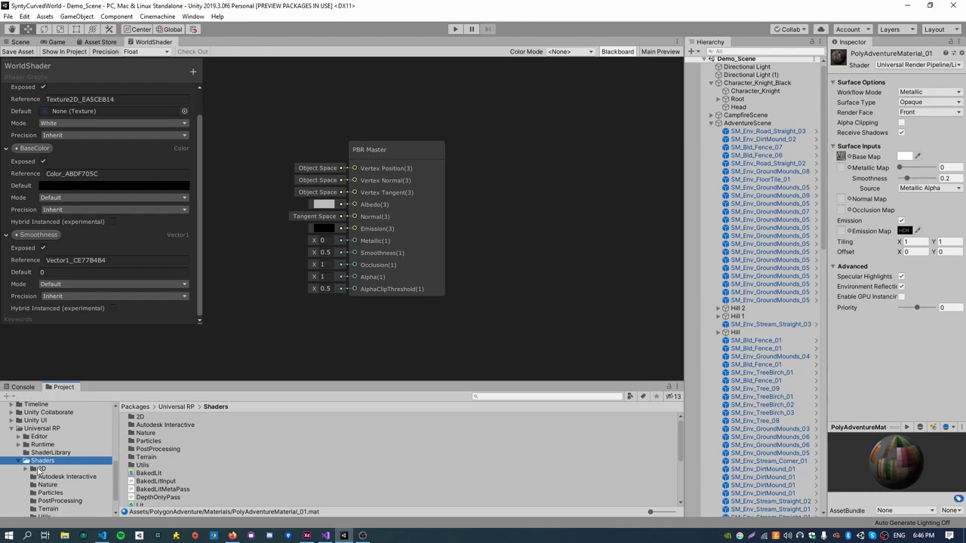
pyautogui.scroll(-2, 41, 472)
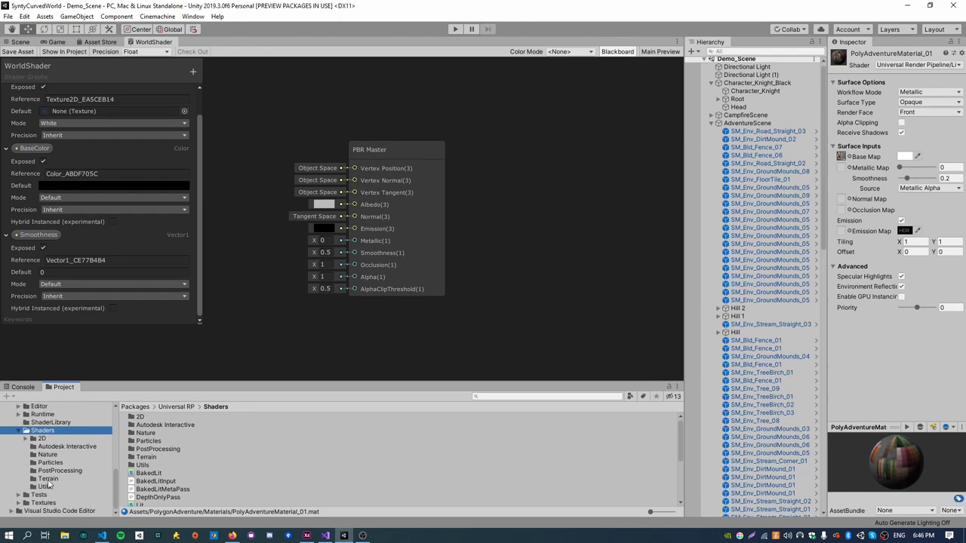
pyautogui.scroll(-2, 152, 476)
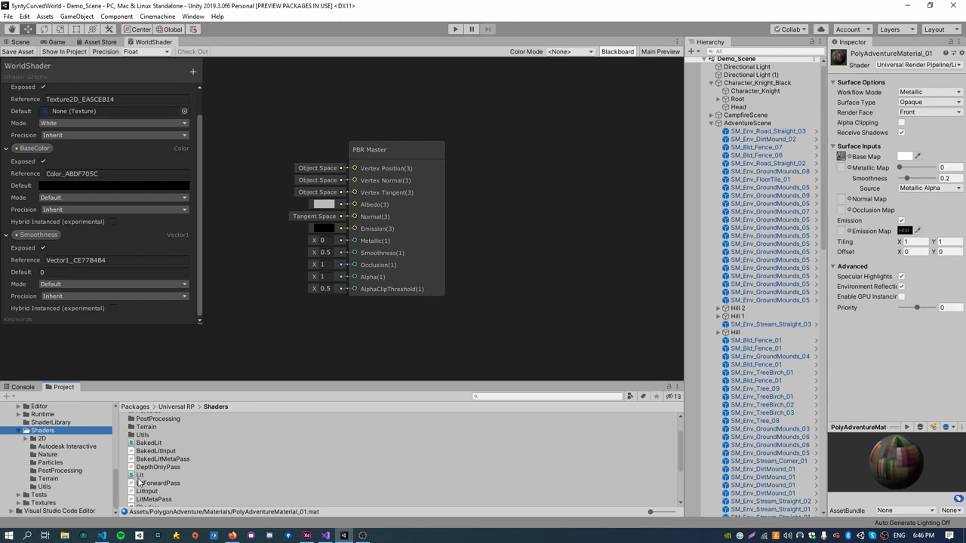
pyautogui.doubleClick(139, 476)
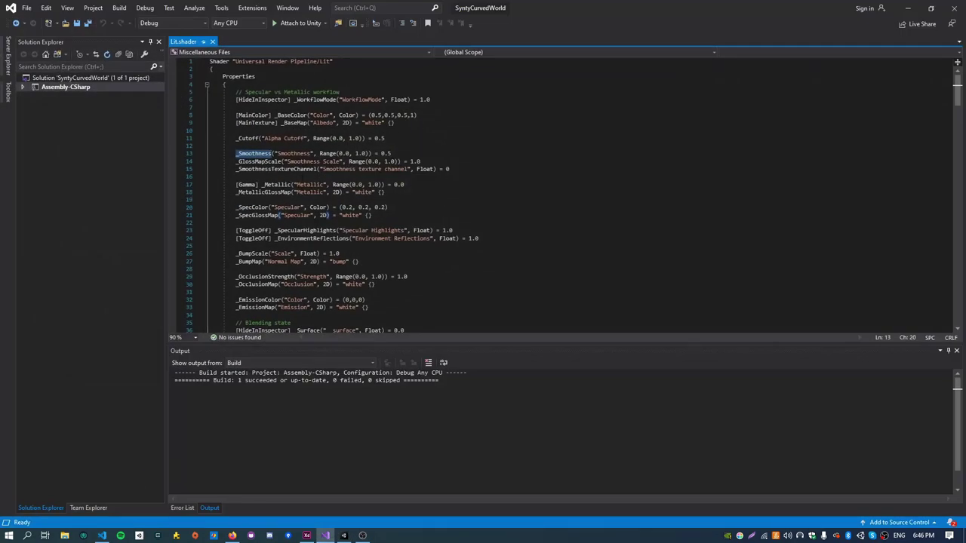
# - Look up the _BaseColor, _BaseMap and _Smoothness references in the Lit shader's Properties block and copy _BaseColor
pyautogui.doubleClick(289, 115)
pyautogui.doubleClick(295, 123)
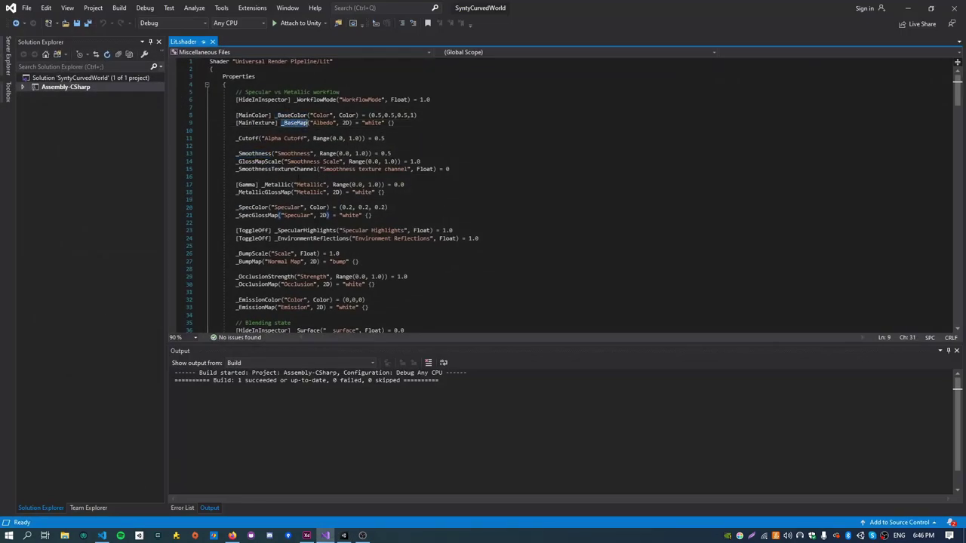
pyautogui.doubleClick(255, 154)
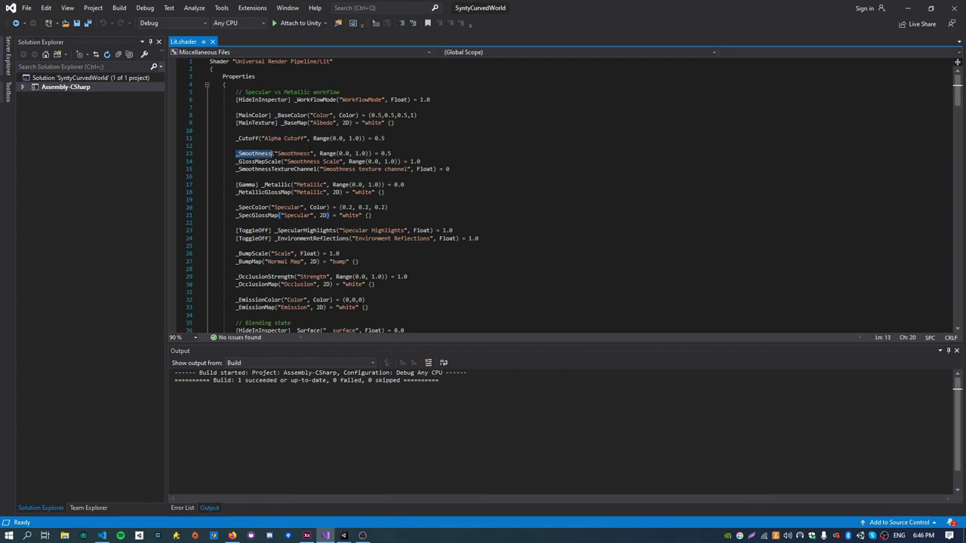
pyautogui.doubleClick(293, 116)
pyautogui.doubleClick(295, 123)
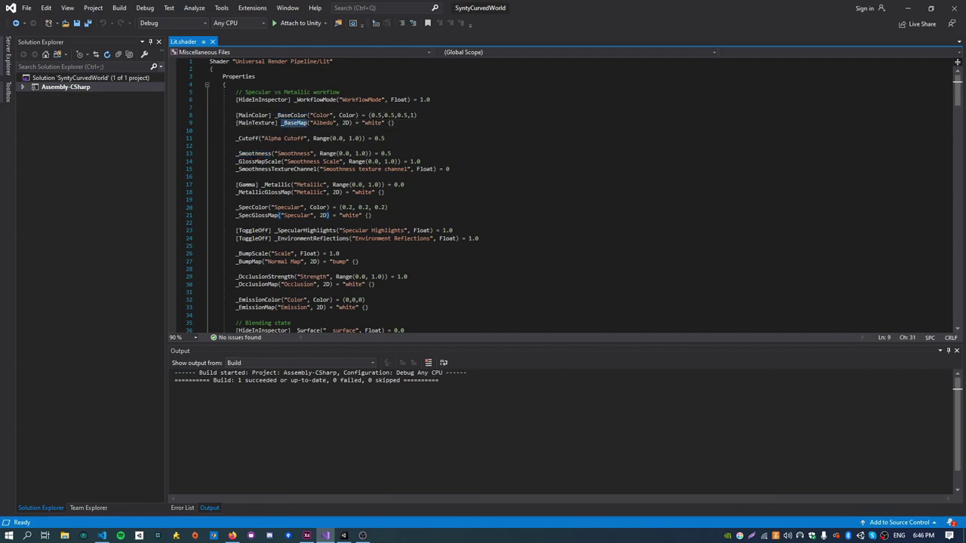
pyautogui.doubleClick(255, 154)
pyautogui.doubleClick(293, 115)
pyautogui.hotkey('ctrl', 'c')
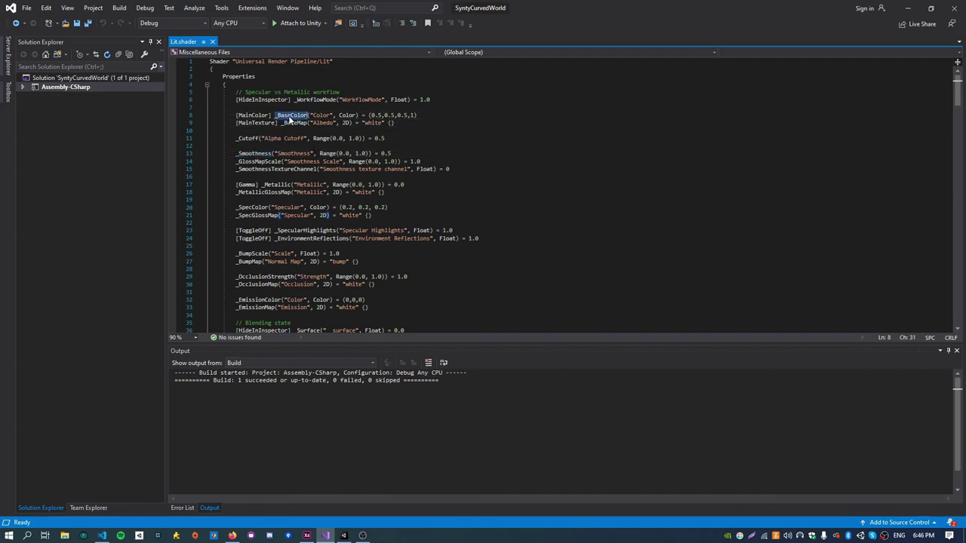
# - Back in Unity, set the WorldShader references to _BaseMap for the BaseMap property and _BaseColor for the BaseColor property
pyautogui.click(908, 7)
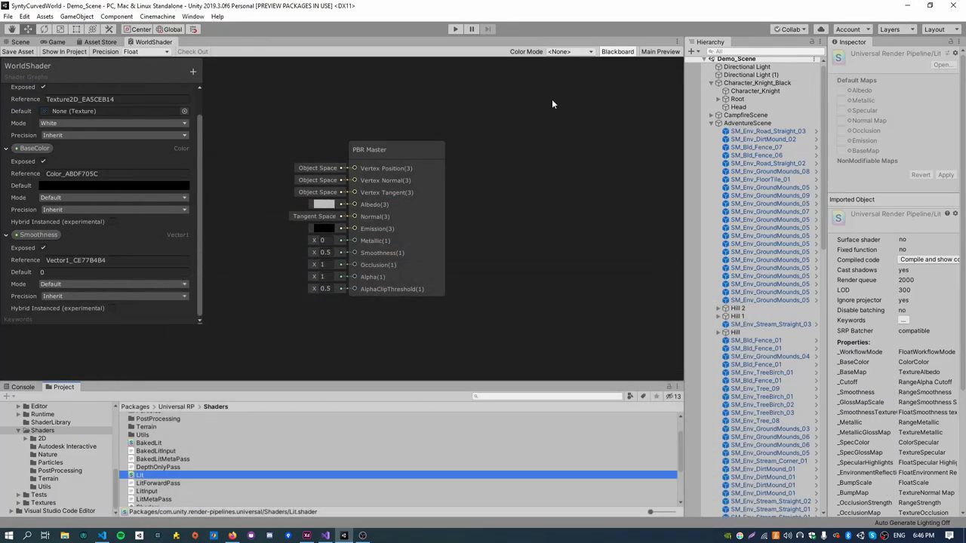
pyautogui.scroll(1, 125, 174)
pyautogui.hotkey('ctrl', 'v')
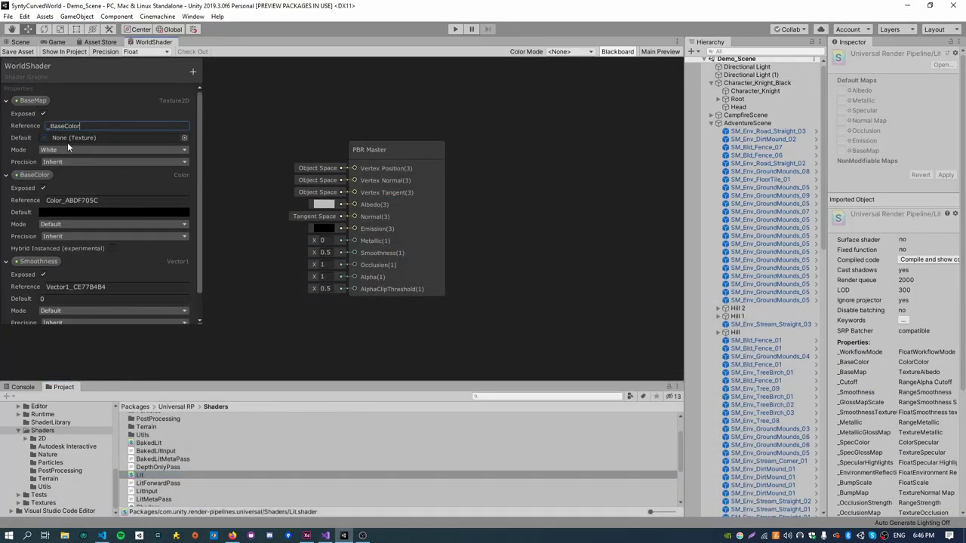
pyautogui.click(96, 200)
pyautogui.hotkey('ctrl', 'v')
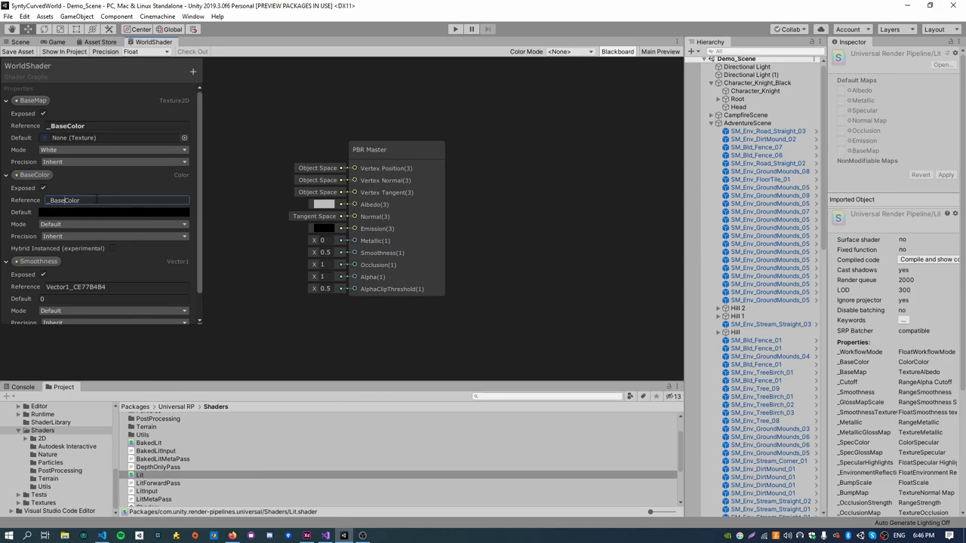
pyautogui.click(103, 126)
pyautogui.write('_Base')
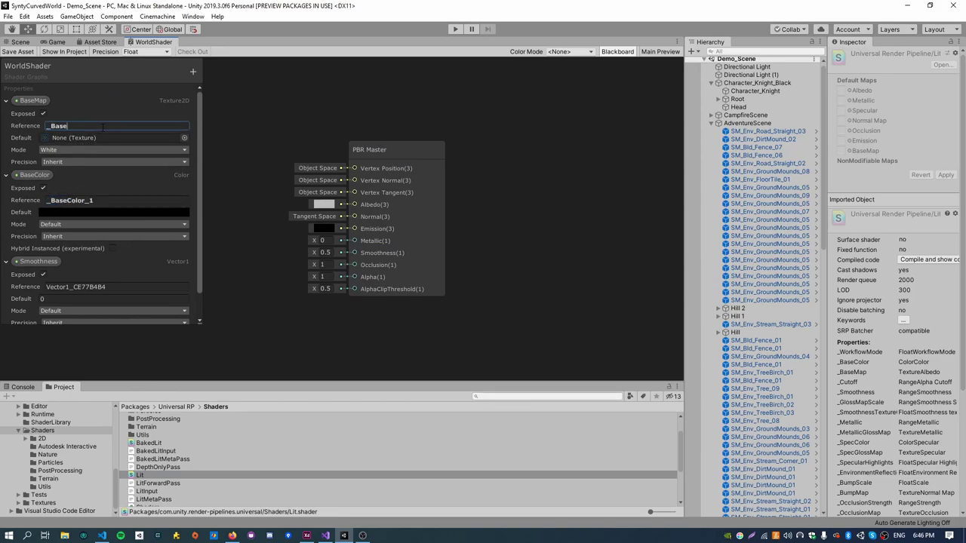
pyautogui.click(85, 200)
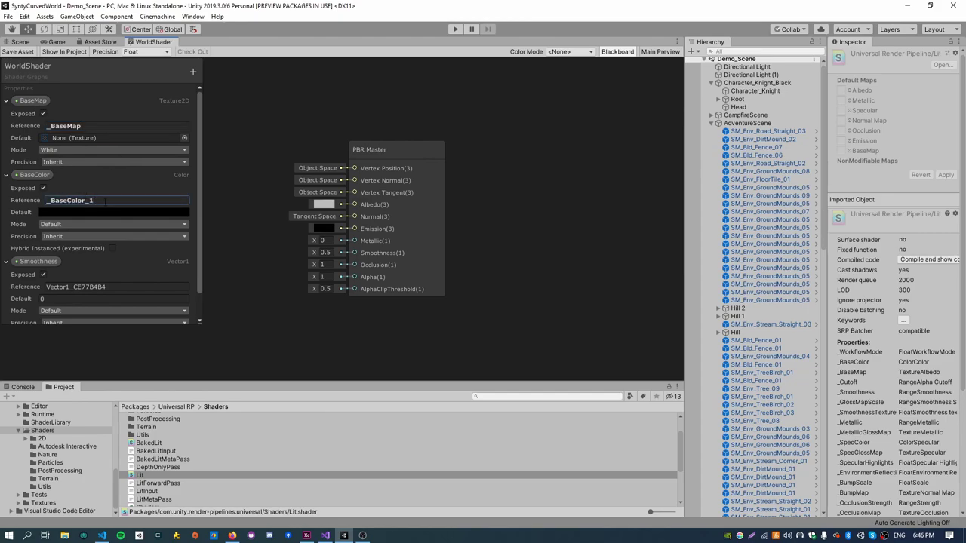
# - Set the reference of the Smoothness property to _Smoothness
pyautogui.click(110, 287)
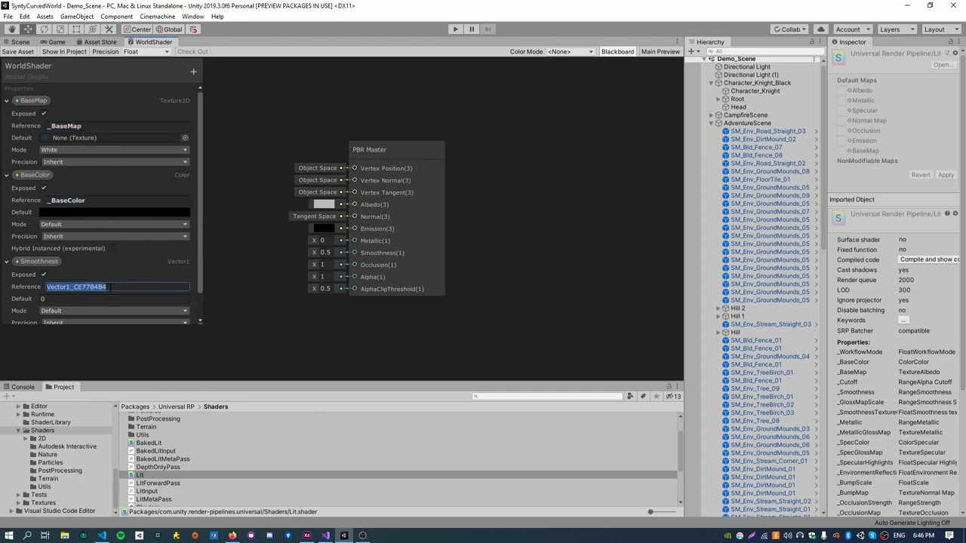
pyautogui.write('_Smoothness')
pyautogui.press('Return')
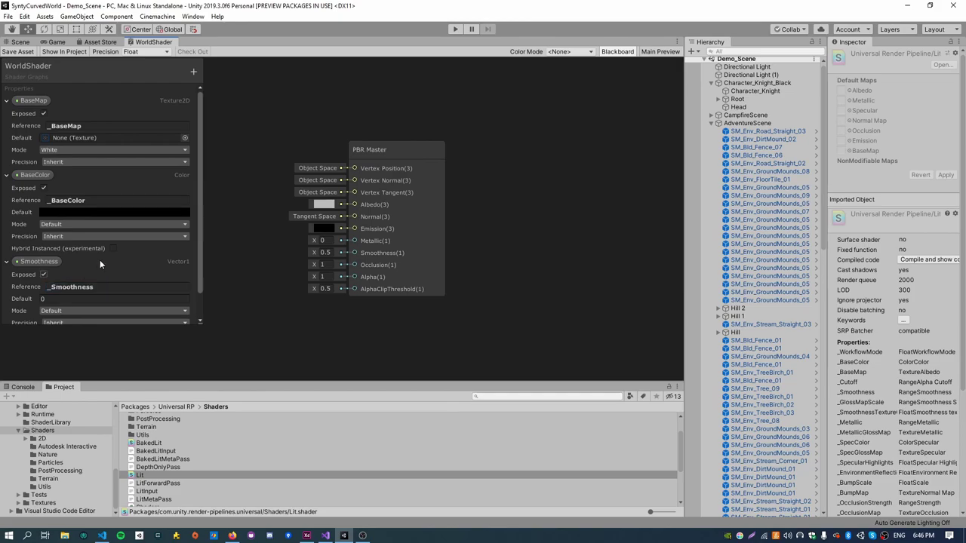
# - Assign the WorldShader graph to PolyAdventureMaterial_01 from the PolygonAdventure Materials folder and view the result in the scene
pyautogui.click(21, 43)
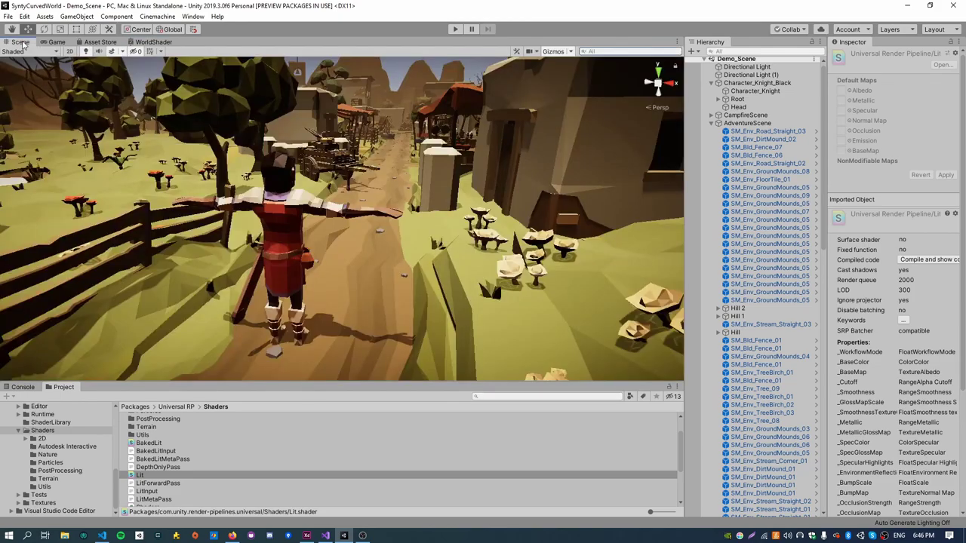
pyautogui.scroll(8, 53, 453)
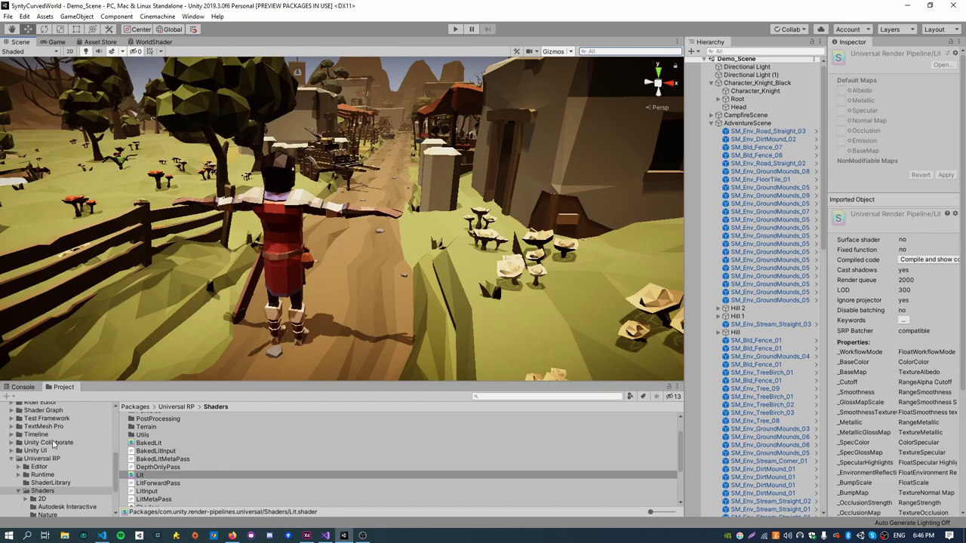
pyautogui.scroll(2, 46, 453)
pyautogui.click(46, 435)
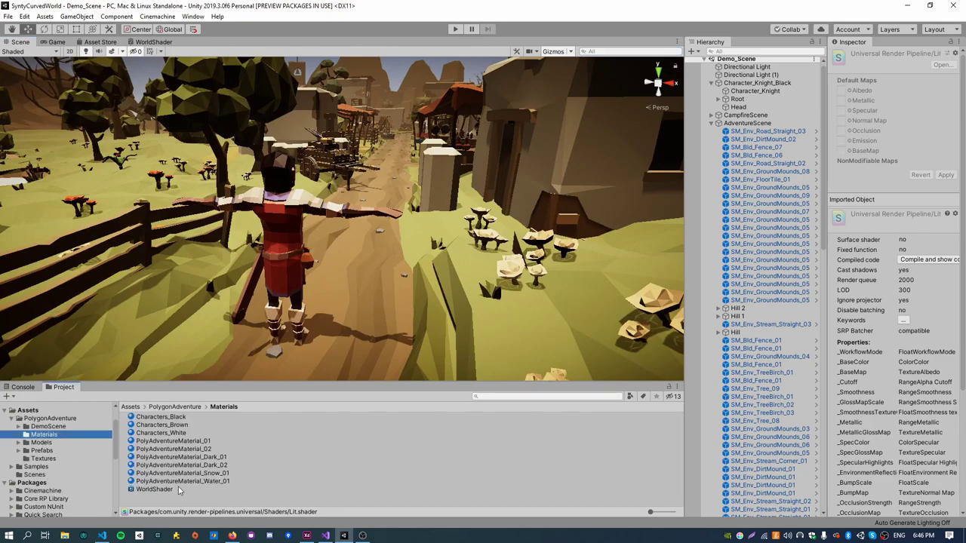
pyautogui.click(166, 441)
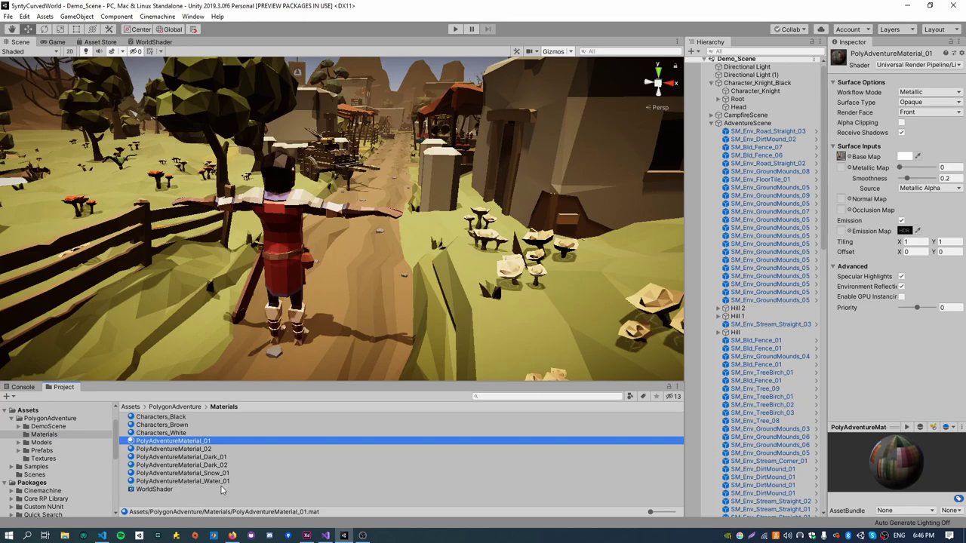
pyautogui.moveTo(155, 490); pyautogui.dragTo(161, 447)
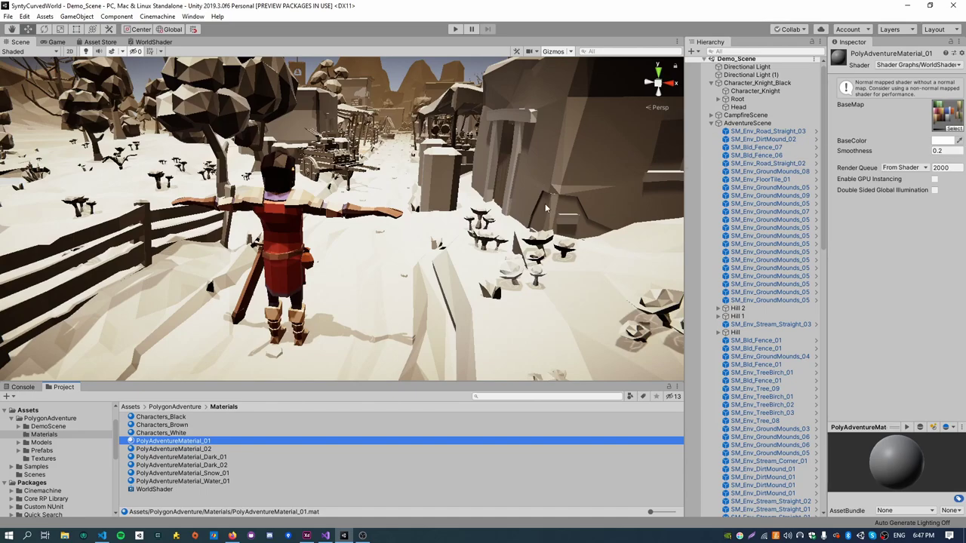
pyautogui.moveTo(470, 203); pyautogui.dragTo(420, 205, button='right')
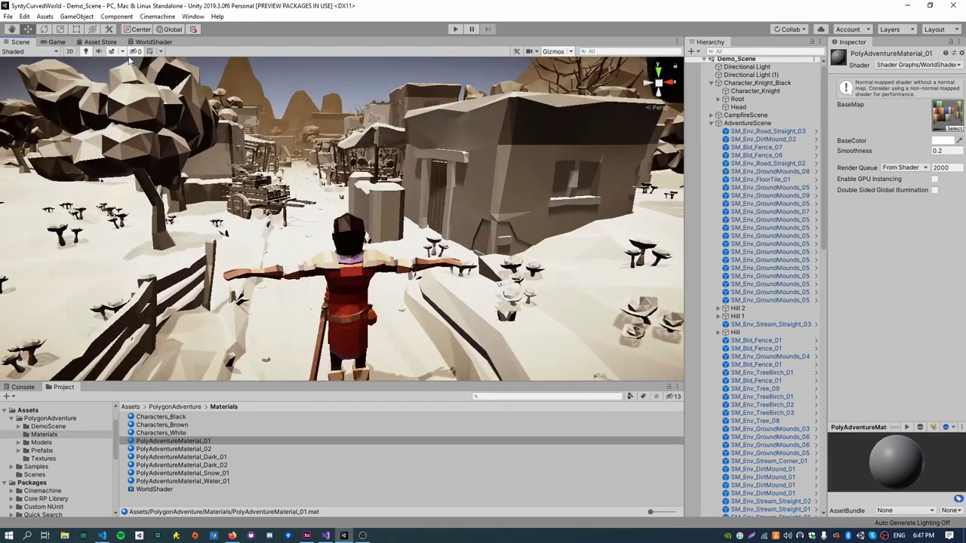
# - Place the BaseMap property in the WorldShader graph and connect it to a new Sample Texture 2D node
pyautogui.click(144, 43)
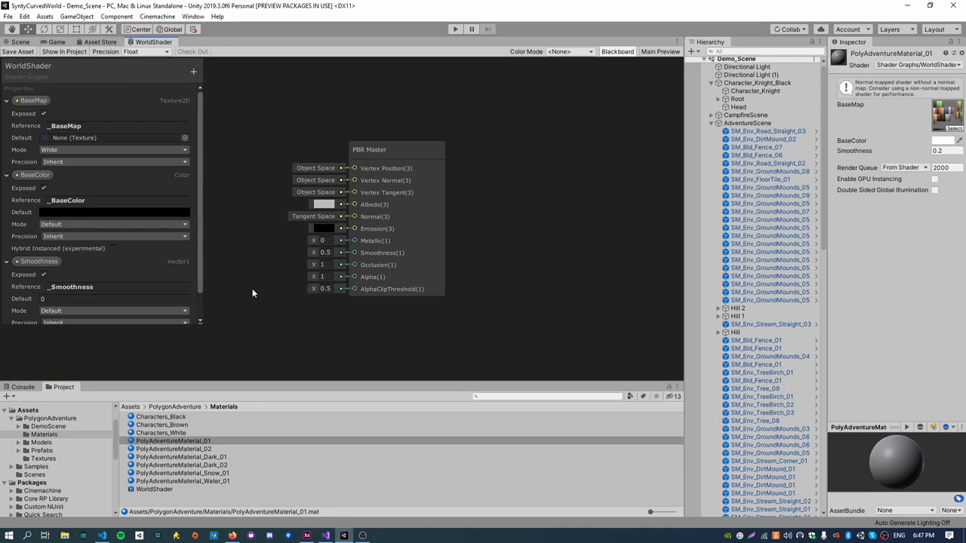
pyautogui.moveTo(252, 288); pyautogui.dragTo(492, 288, button='middle')
pyautogui.click(32, 102)
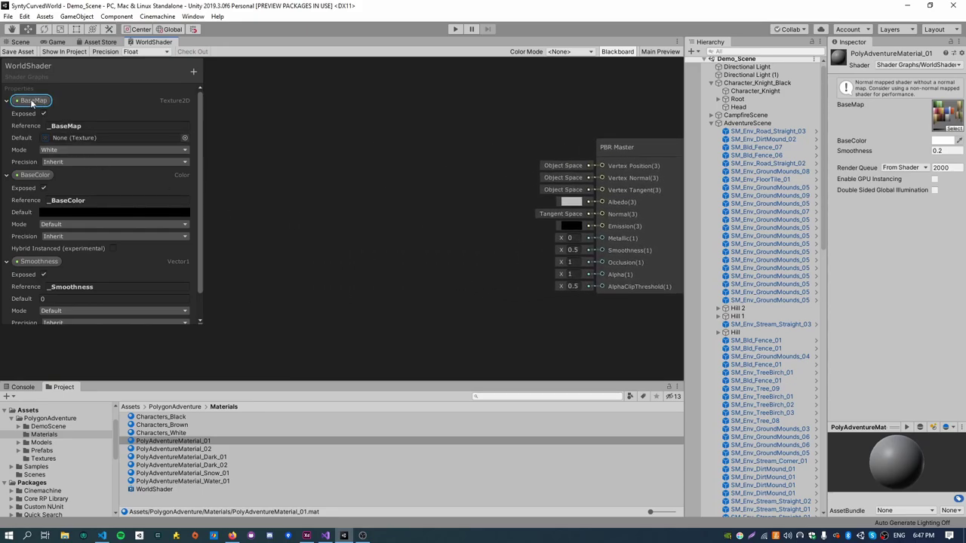
pyautogui.moveTo(32, 101); pyautogui.dragTo(317, 234)
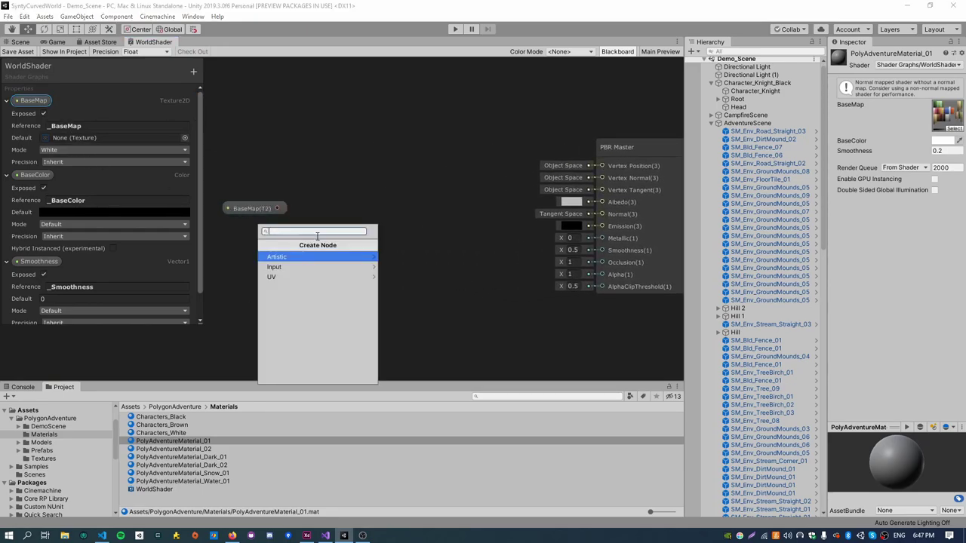
pyautogui.write('sample')
pyautogui.press('Down')
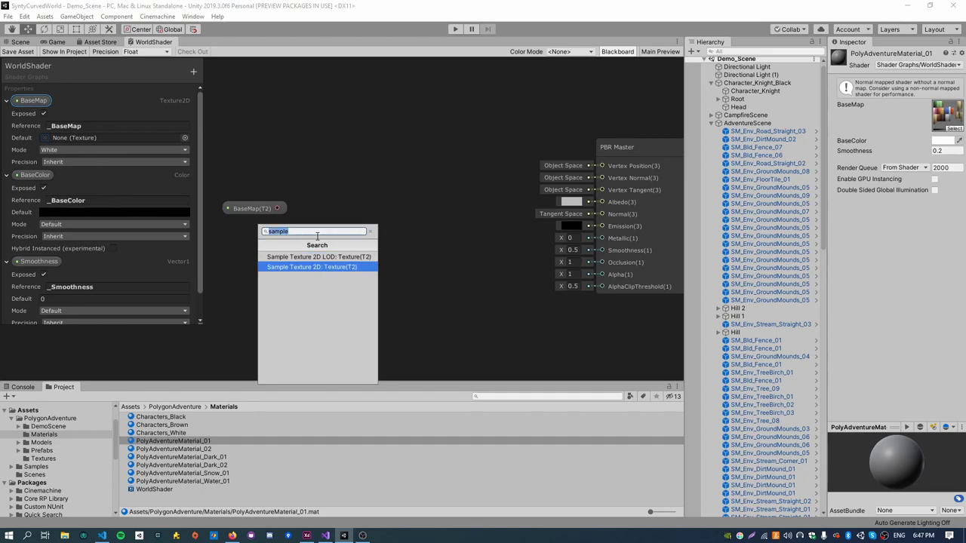
pyautogui.press('Return')
# - Try to drive the UV input of the Sample Texture 2D node with a Position node
pyautogui.moveTo(246, 318); pyautogui.dragTo(356, 279, button='middle')
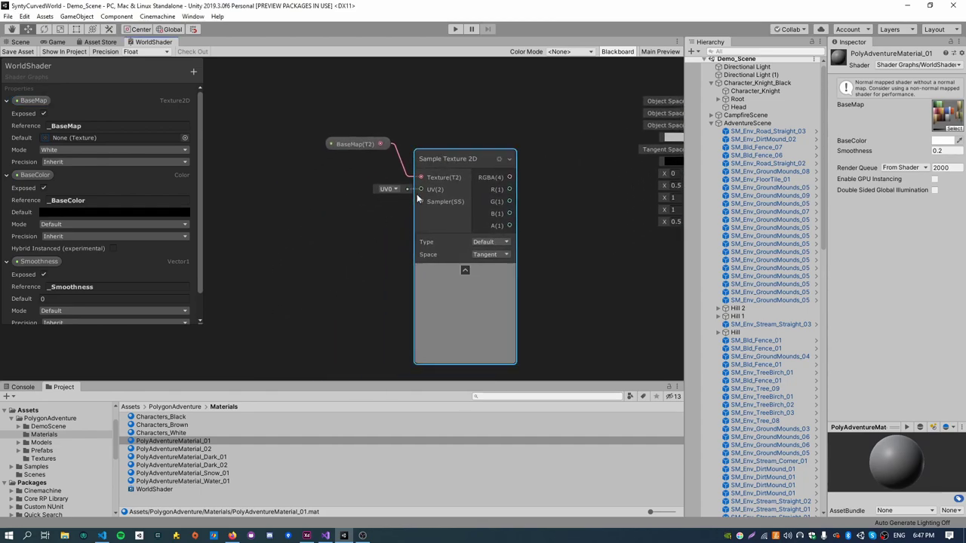
pyautogui.press('space')
pyautogui.write('position')
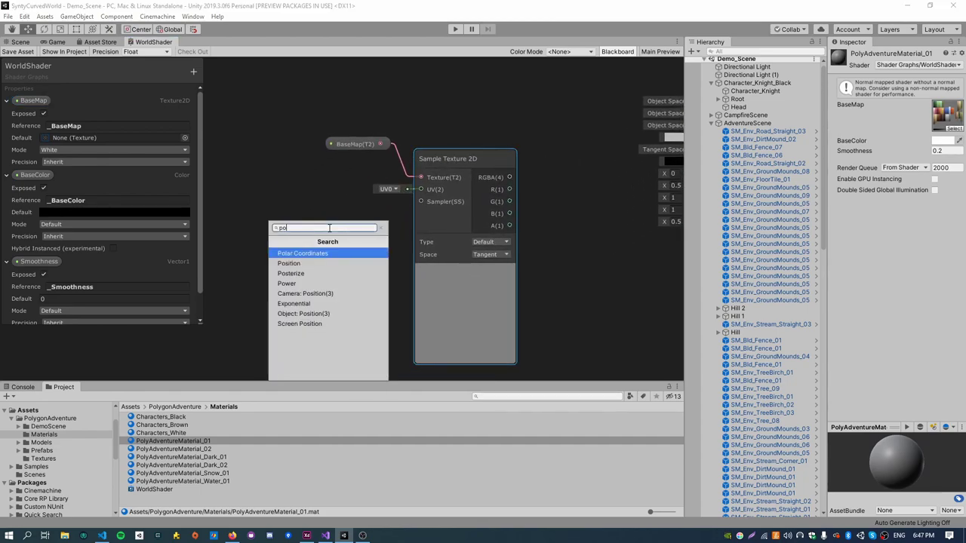
pyautogui.press('Return')
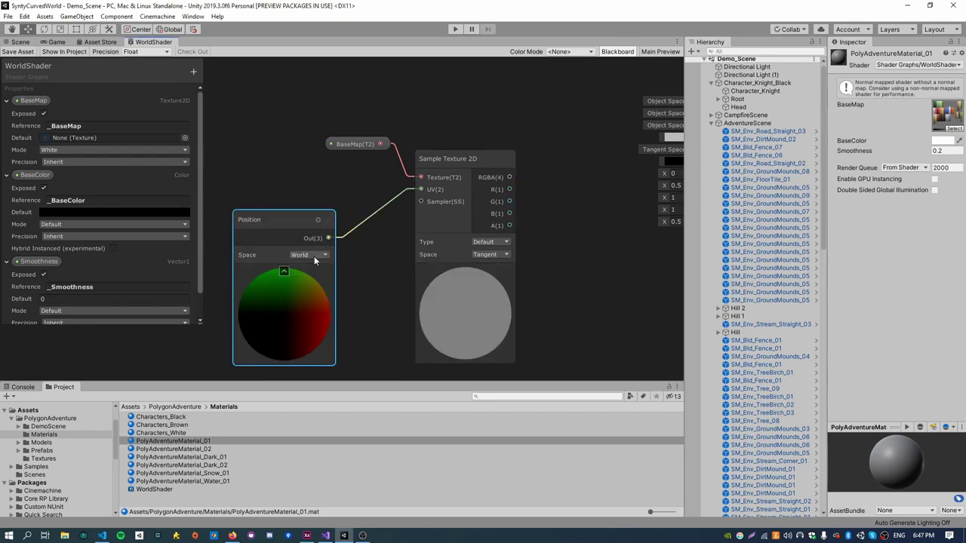
pyautogui.click(314, 255)
pyautogui.click(306, 325)
pyautogui.moveTo(285, 219); pyautogui.dragTo(317, 196)
pyautogui.press('Delete')
# - Replace the Position node with a UV node feeding the Sample Texture 2D node's UV input, and collapse both nodes' previews
pyautogui.press('space')
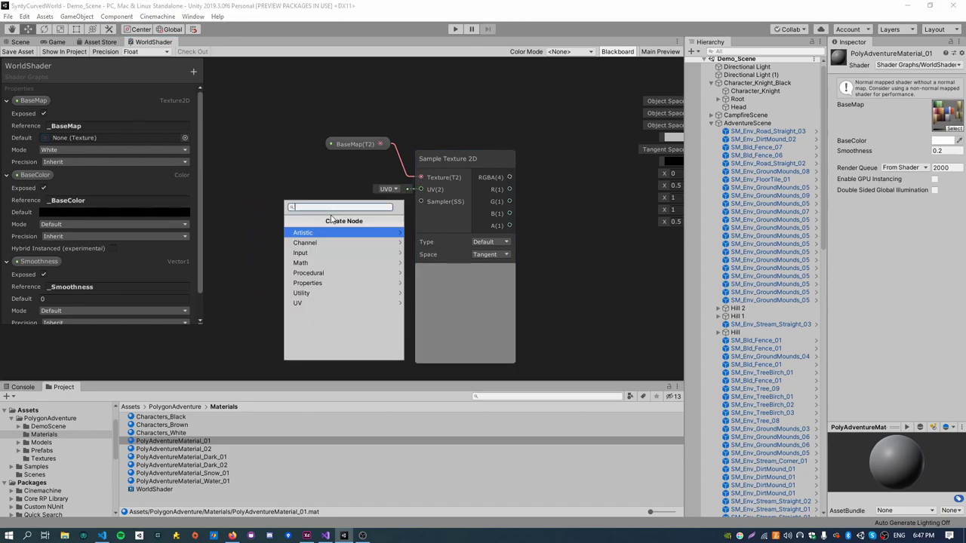
pyautogui.write('uv')
pyautogui.press('Return')
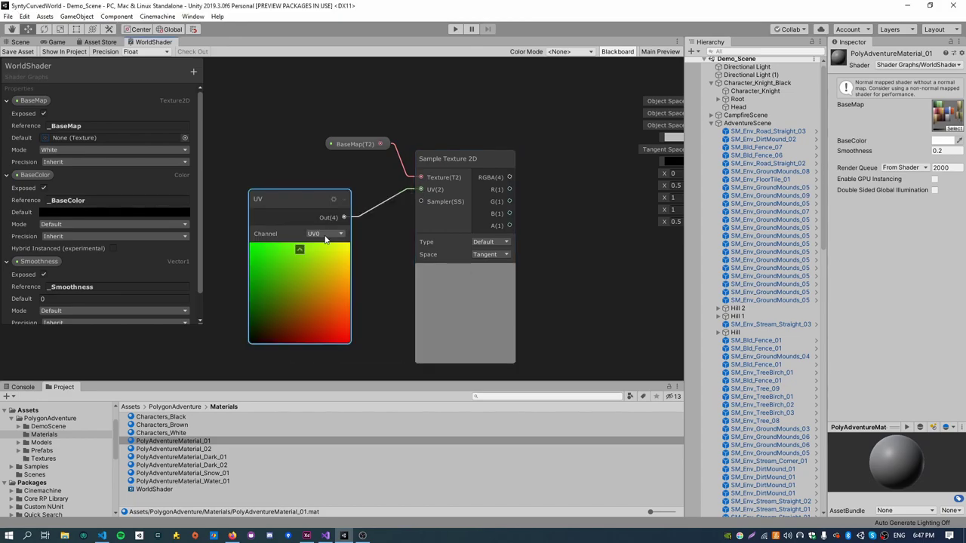
pyautogui.click(299, 249)
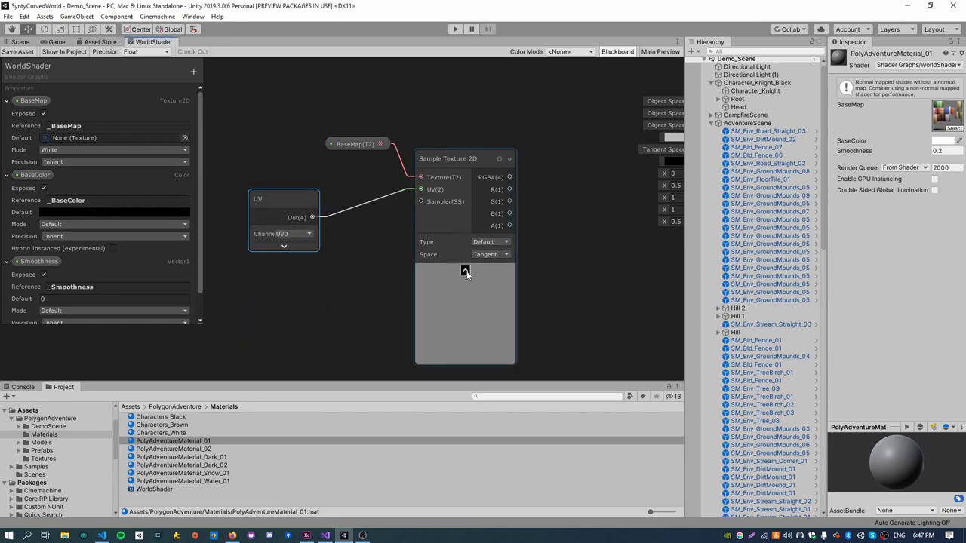
pyautogui.click(465, 267)
# - Arrange the BaseMap, Sample Texture 2D and UV nodes closer together, away from the PBR Master node
pyautogui.moveTo(361, 144); pyautogui.dragTo(287, 142)
pyautogui.moveTo(421, 167); pyautogui.dragTo(353, 165)
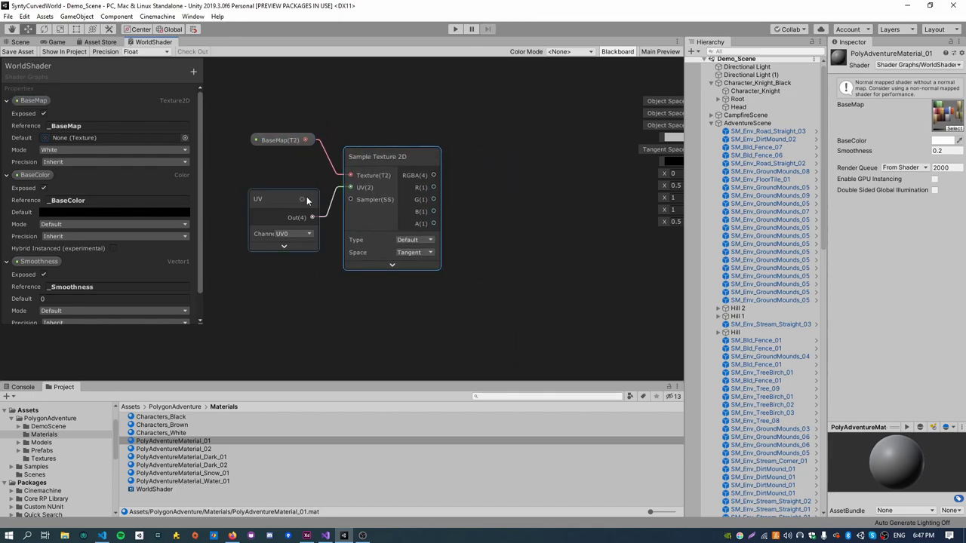
pyautogui.moveTo(314, 198); pyautogui.dragTo(308, 183)
# - Connect the sampled texture's RGBA output to the Base input of a new Blend node and the BaseColor property to its Blend input
pyautogui.moveTo(383, 163); pyautogui.dragTo(481, 222)
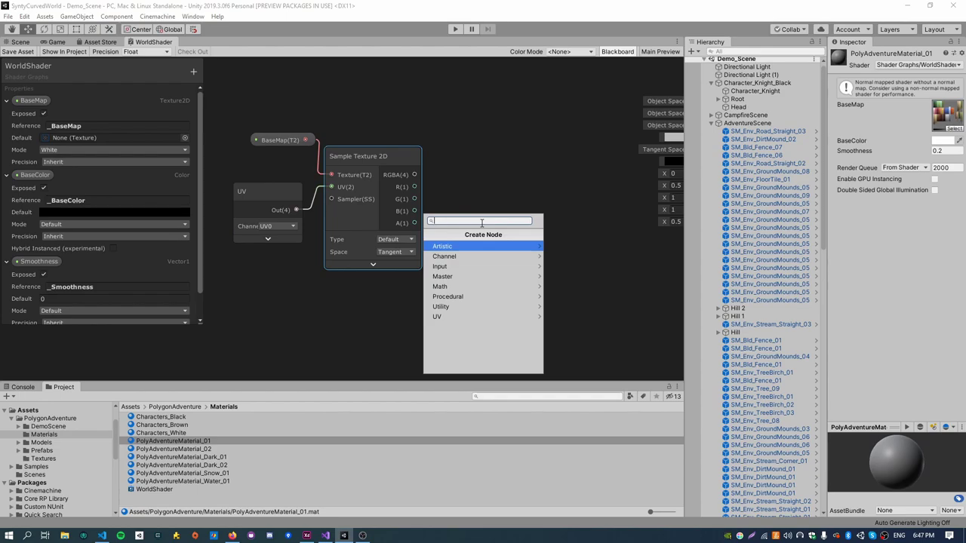
pyautogui.write('base')
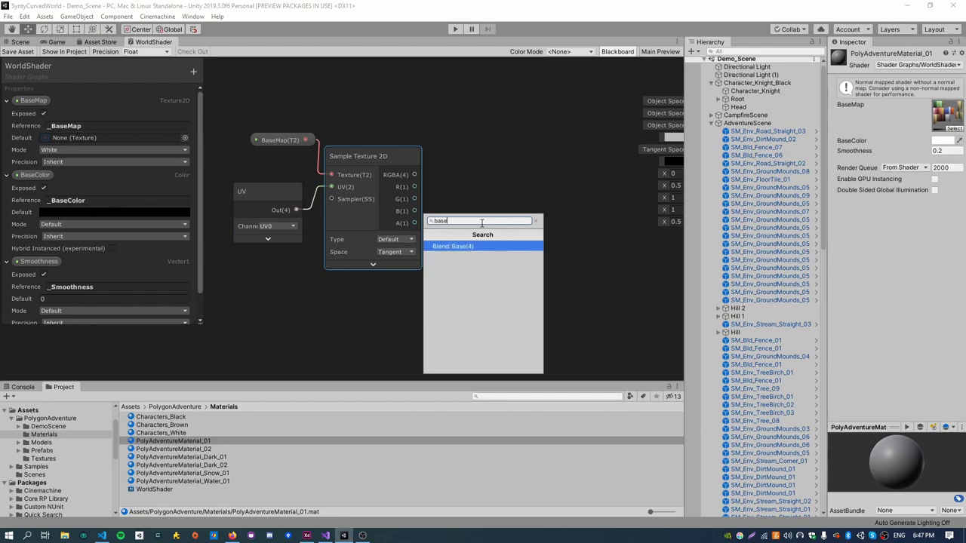
pyautogui.hotkey('ctrl', 'a')
pyautogui.write('blend')
pyautogui.press('Return')
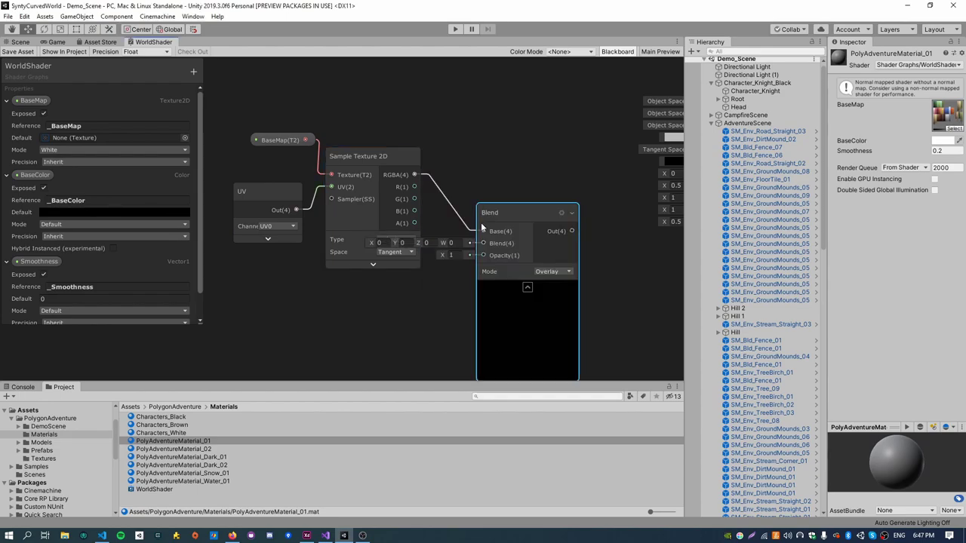
pyautogui.moveTo(424, 346); pyautogui.dragTo(444, 295, button='middle')
pyautogui.moveTo(39, 175); pyautogui.dragTo(490, 202)
# - Move the PBR Master node aside and route the Blend output through a new Split node, connecting its A output to Alpha
pyautogui.moveTo(410, 323); pyautogui.dragTo(204, 306, button='middle')
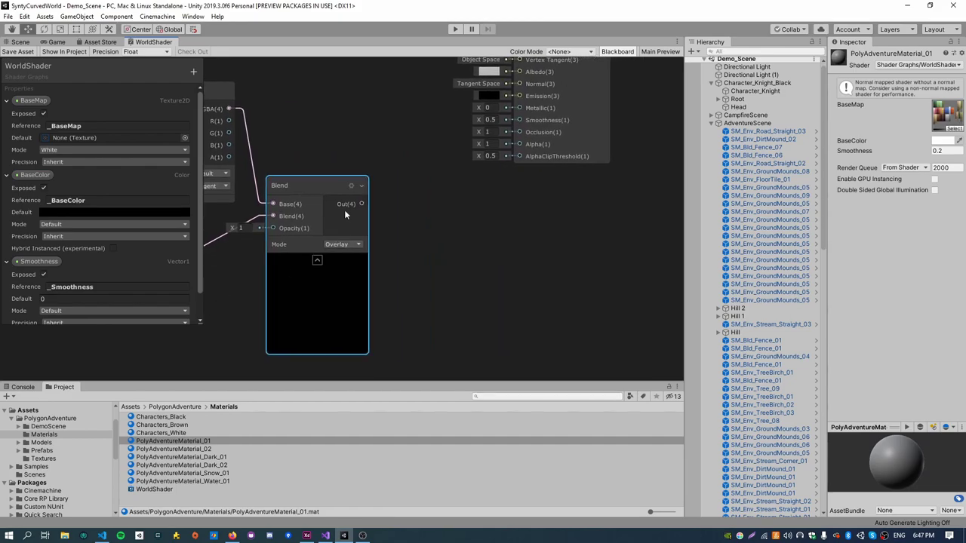
pyautogui.moveTo(389, 206); pyautogui.dragTo(392, 267, button='middle')
pyautogui.moveTo(554, 113); pyautogui.dragTo(642, 193)
pyautogui.moveTo(475, 313); pyautogui.dragTo(427, 258, button='middle')
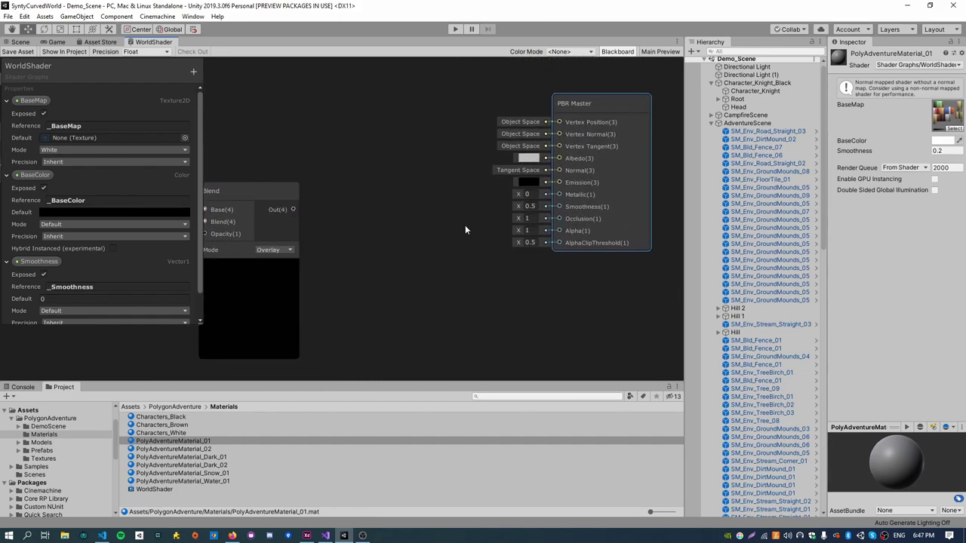
pyautogui.moveTo(293, 209); pyautogui.dragTo(382, 226)
pyautogui.write('split')
pyautogui.press('Return')
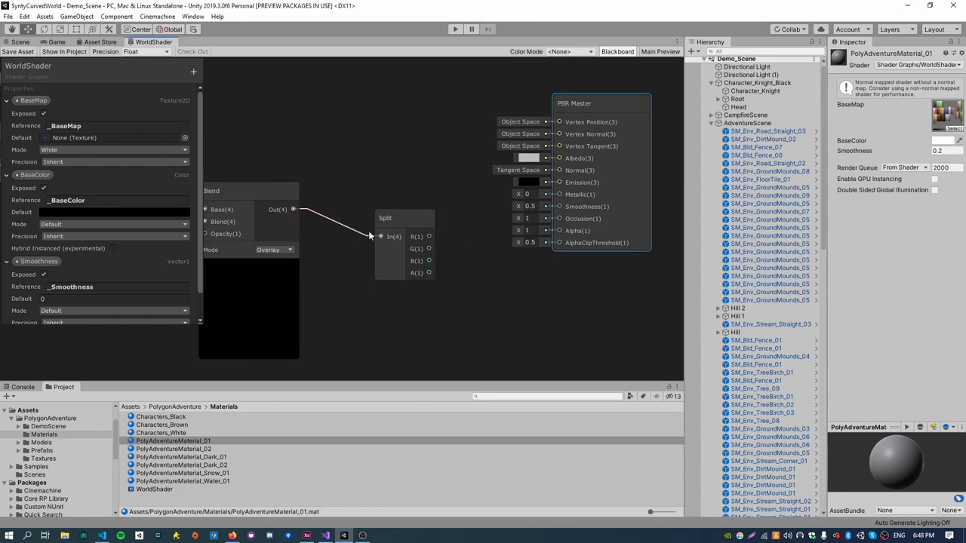
pyautogui.moveTo(429, 273); pyautogui.dragTo(551, 236)
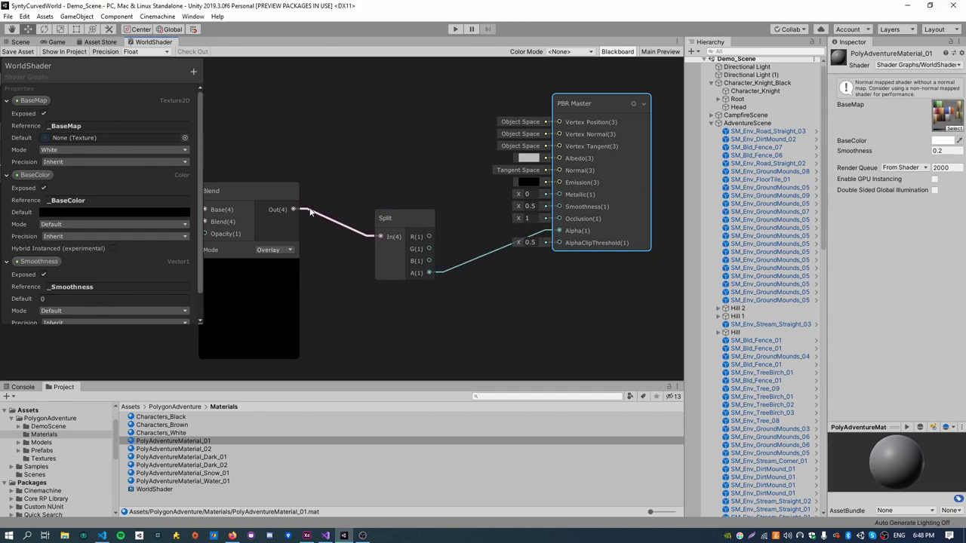
# - Connect the Blend node's output to the Albedo input of PBR Master and shift the texture and blend nodes lower in the graph
pyautogui.moveTo(293, 209); pyautogui.dragTo(562, 158)
pyautogui.moveTo(299, 167); pyautogui.dragTo(438, 173, button='middle')
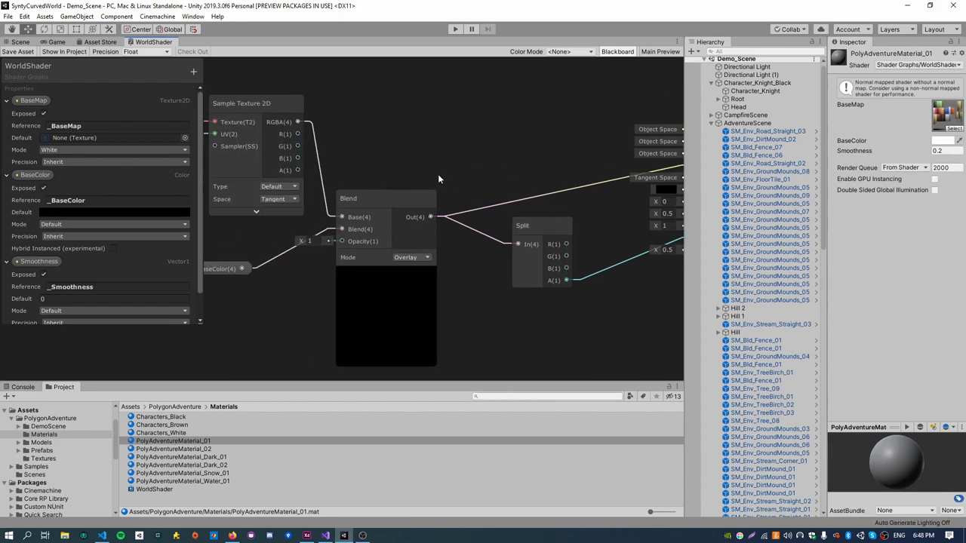
pyautogui.scroll(-2, 438, 174)
pyautogui.moveTo(413, 238); pyautogui.dragTo(472, 261, button='middle')
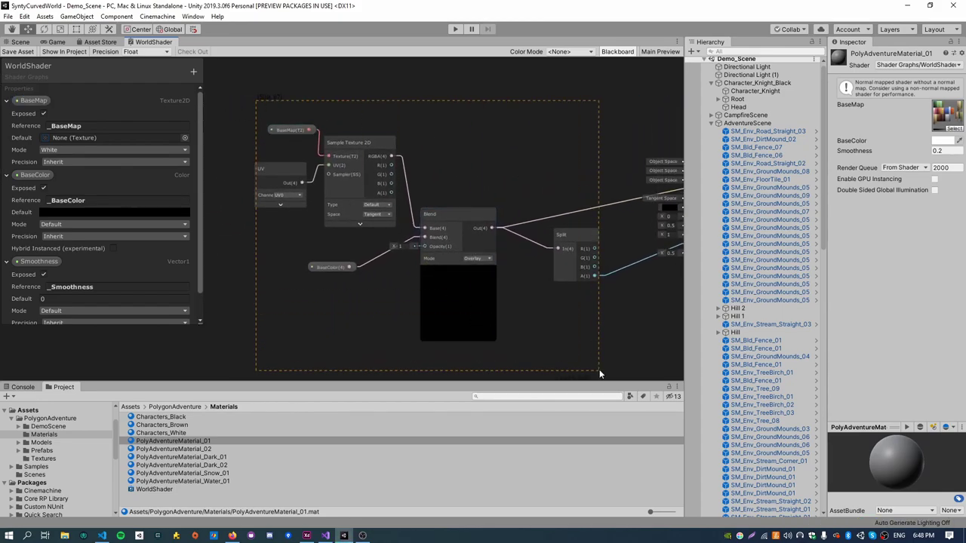
pyautogui.moveTo(599, 371); pyautogui.dragTo(600, 371)
pyautogui.moveTo(448, 237); pyautogui.dragTo(420, 291)
pyautogui.moveTo(530, 208); pyautogui.dragTo(448, 192, button='middle')
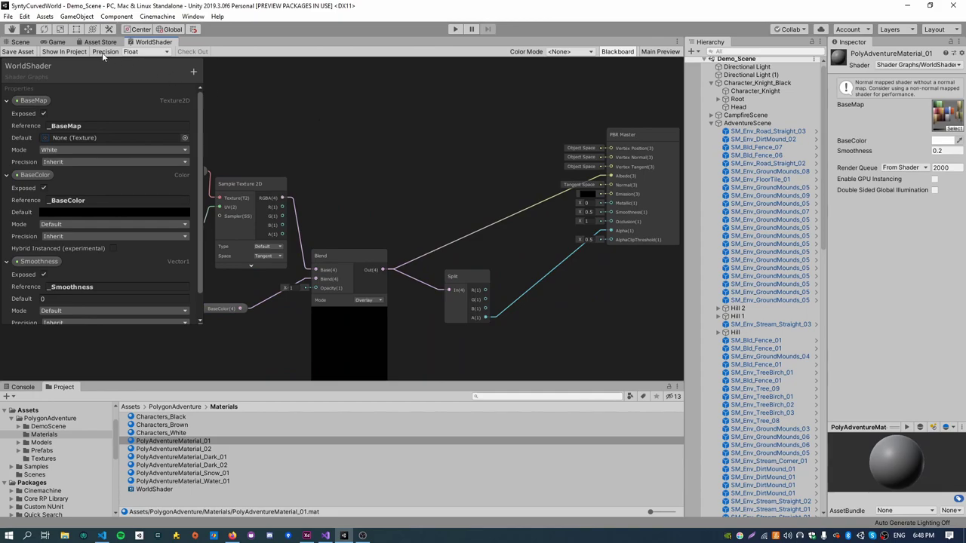
# - Save the WorldShader asset and collapse the BaseMap, BaseColor and Smoothness properties
pyautogui.click(17, 52)
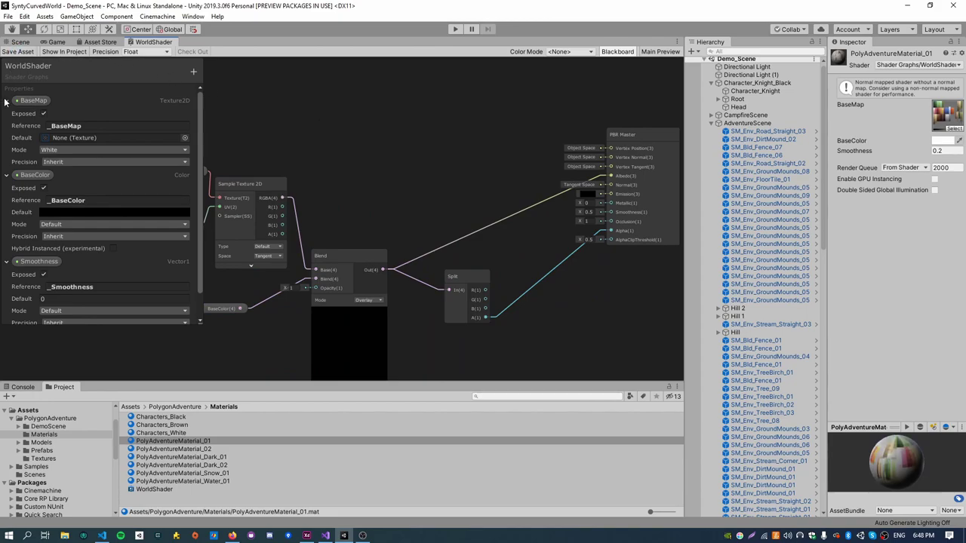
pyautogui.click(6, 100)
pyautogui.click(6, 115)
pyautogui.click(6, 128)
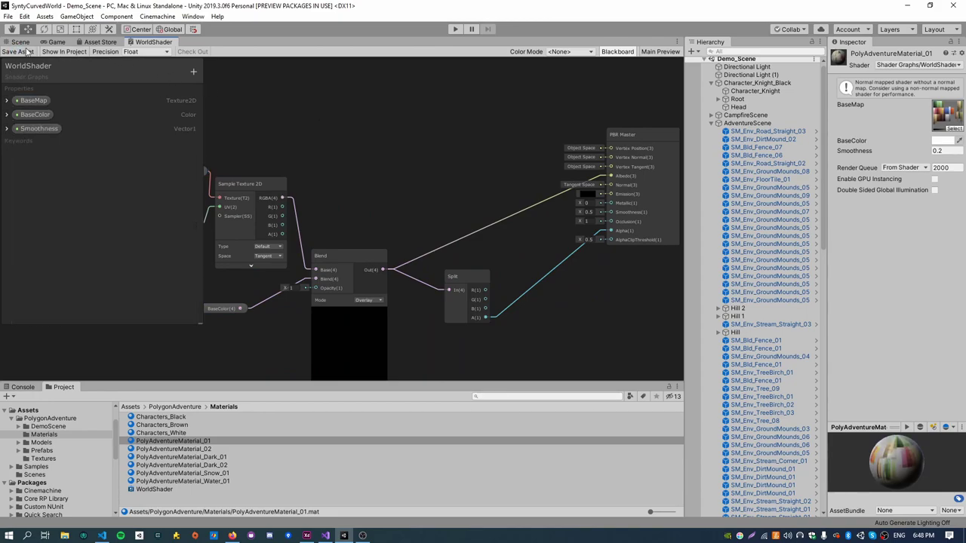
# - Check how the saved shader renders on the buildings and terrain around the knight in the scene
pyautogui.click(20, 42)
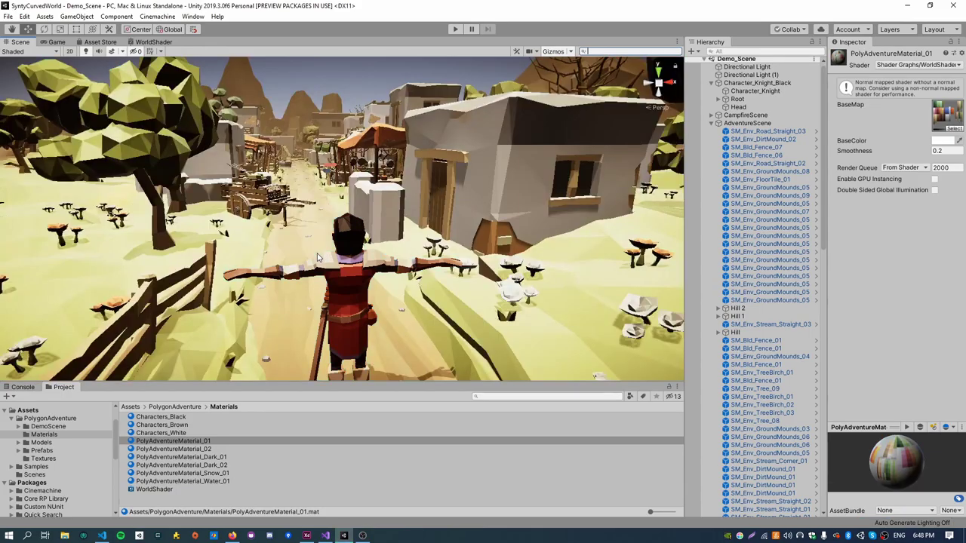
pyautogui.moveTo(306, 261); pyautogui.dragTo(263, 245, button='right')
pyautogui.press('w')
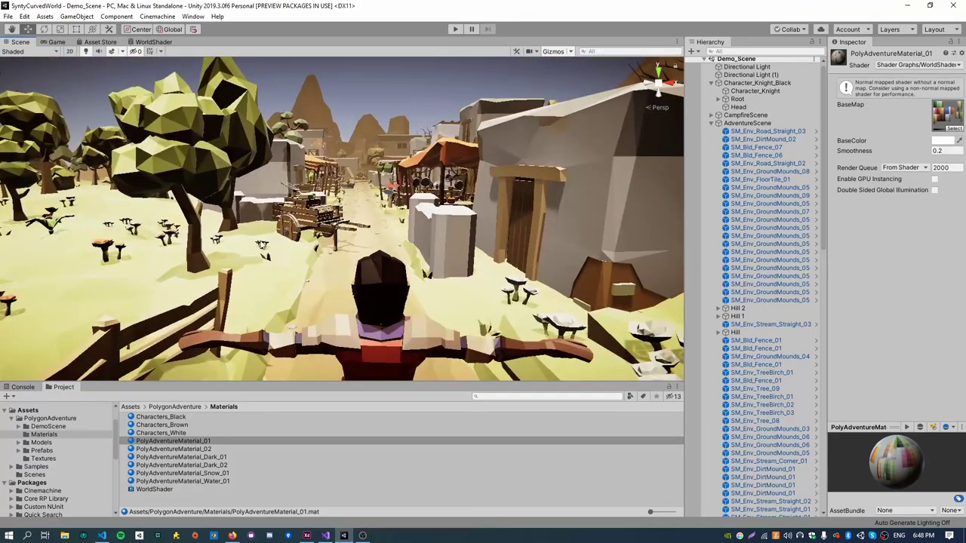
# - Set the Blend node's mode to Multiply and save the WorldShader asset, viewing the result in the scene
pyautogui.click(154, 41)
pyautogui.click(370, 301)
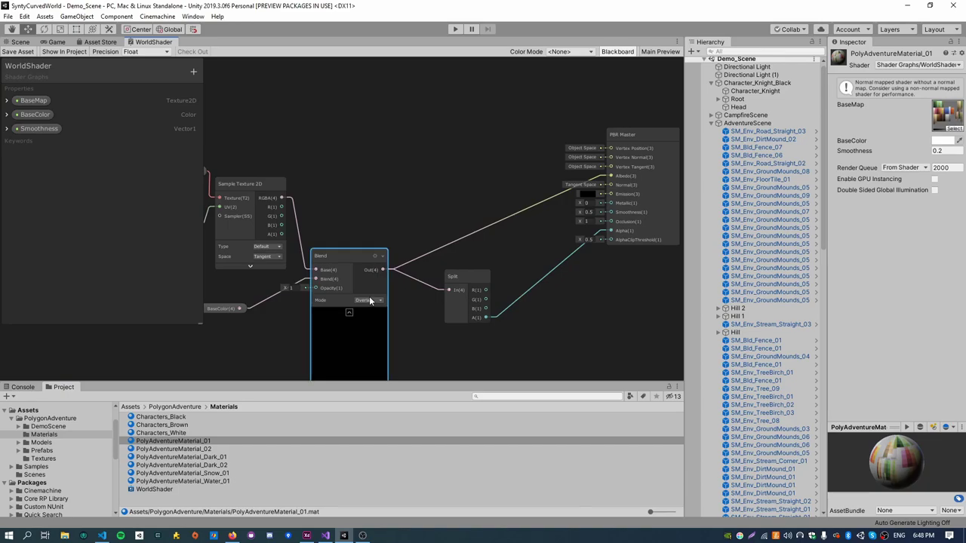
pyautogui.click(370, 302)
pyautogui.click(389, 211)
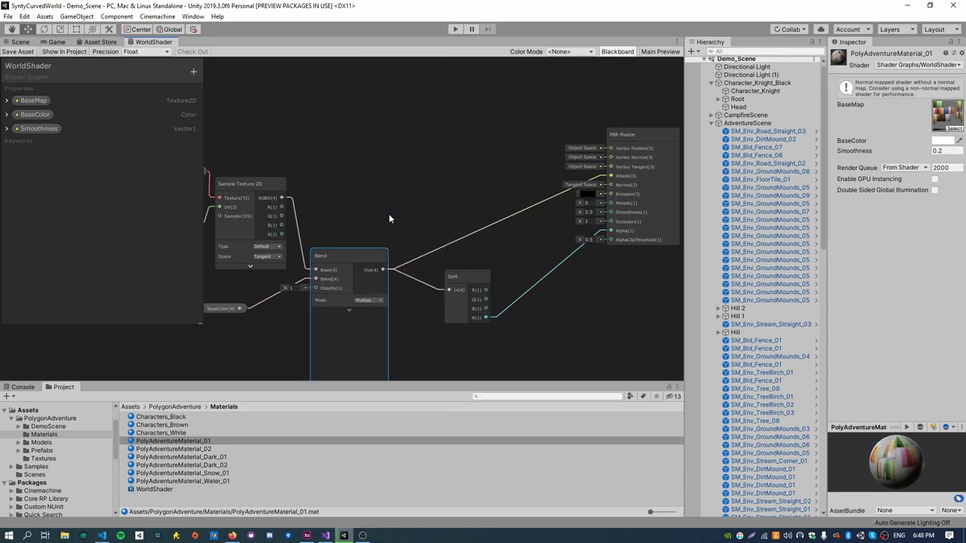
pyautogui.moveTo(365, 233); pyautogui.dragTo(448, 177, button='middle')
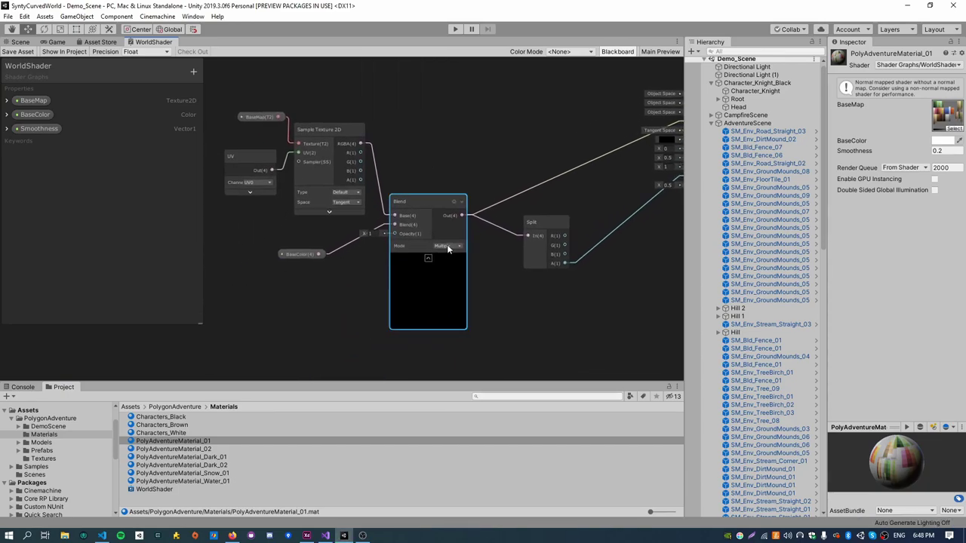
pyautogui.click(19, 52)
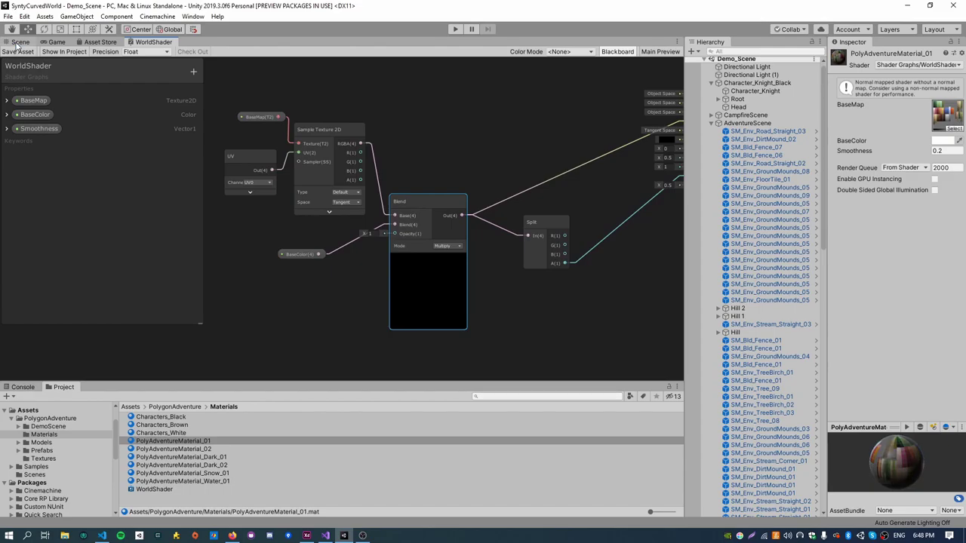
pyautogui.click(18, 42)
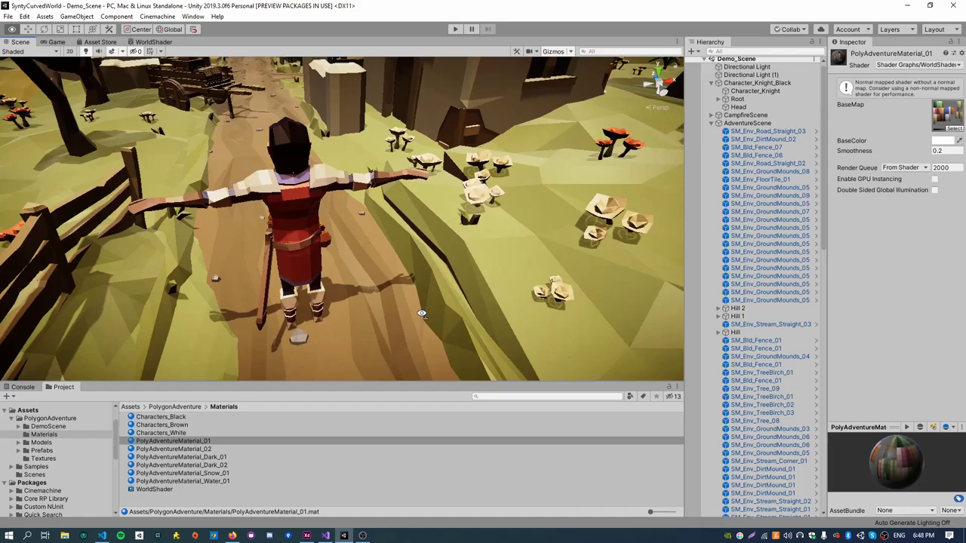
pyautogui.moveTo(422, 314); pyautogui.dragTo(319, 292, button='right')
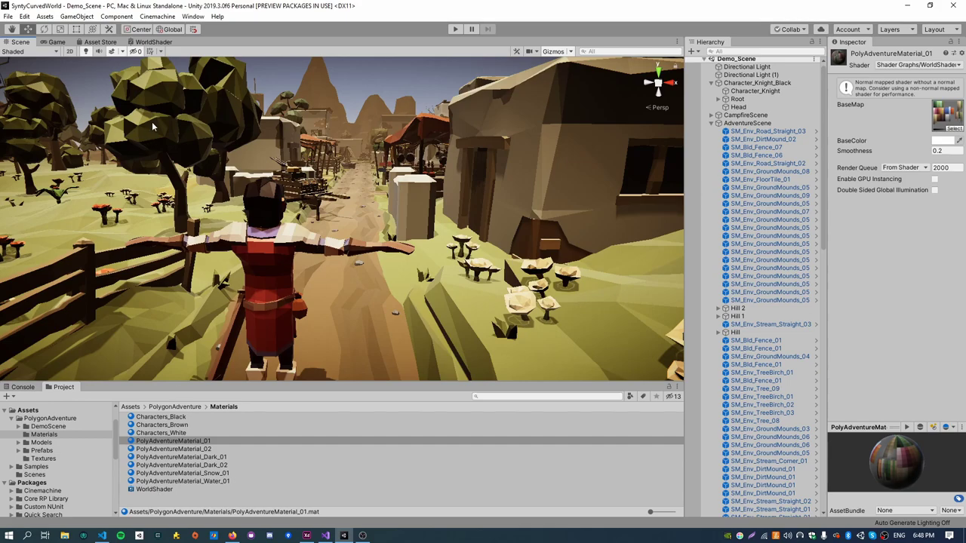
# - Examine the PBR Master's vertex inputs in WorldShader and the curvature formula in the BentShader diagram in Adobe XD
pyautogui.click(154, 42)
pyautogui.scroll(3, 351, 243)
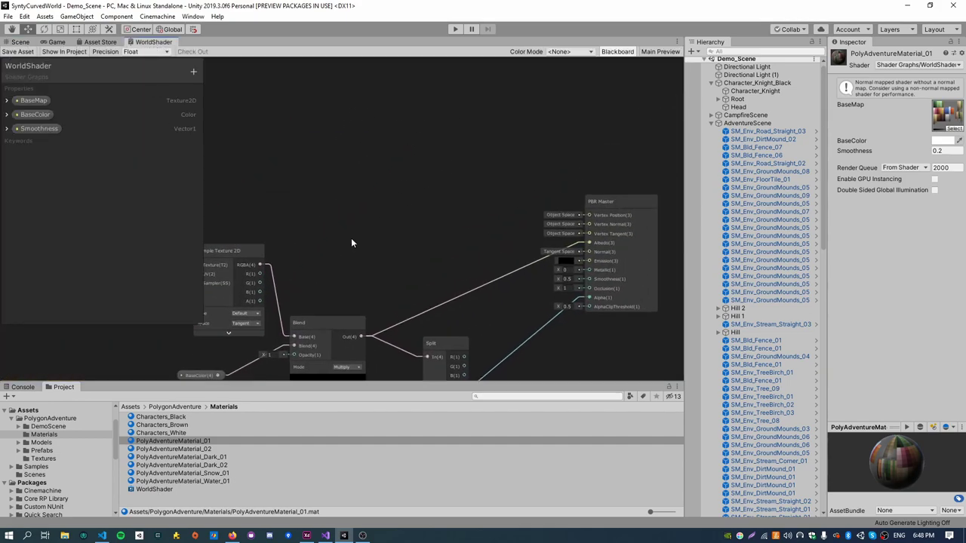
pyautogui.scroll(-3, 442, 211)
pyautogui.scroll(3, 421, 211)
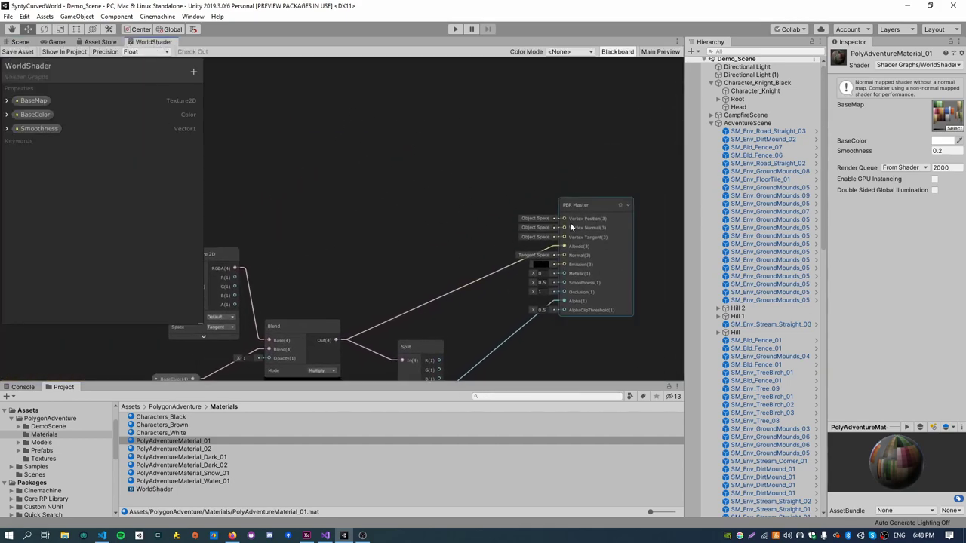
pyautogui.moveTo(315, 166); pyautogui.dragTo(379, 175, button='middle')
pyautogui.hotkey('alt', 'Tab')
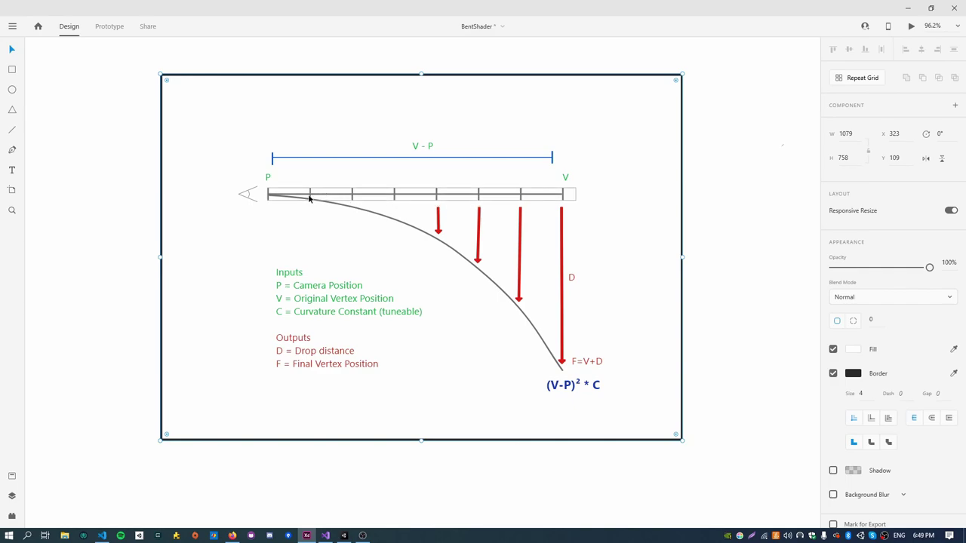
pyautogui.moveTo(377, 245); pyautogui.dragTo(320, 271, button='middle')
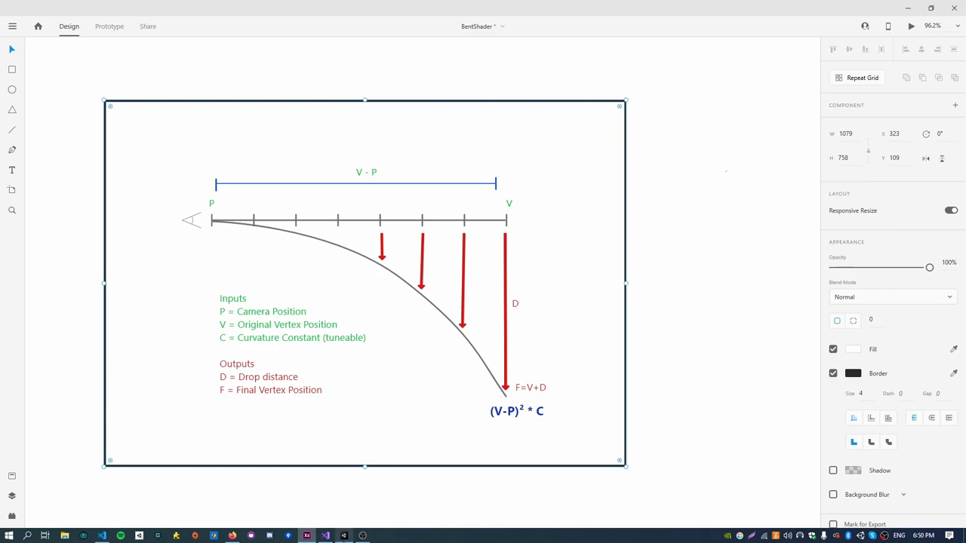
pyautogui.click(348, 536)
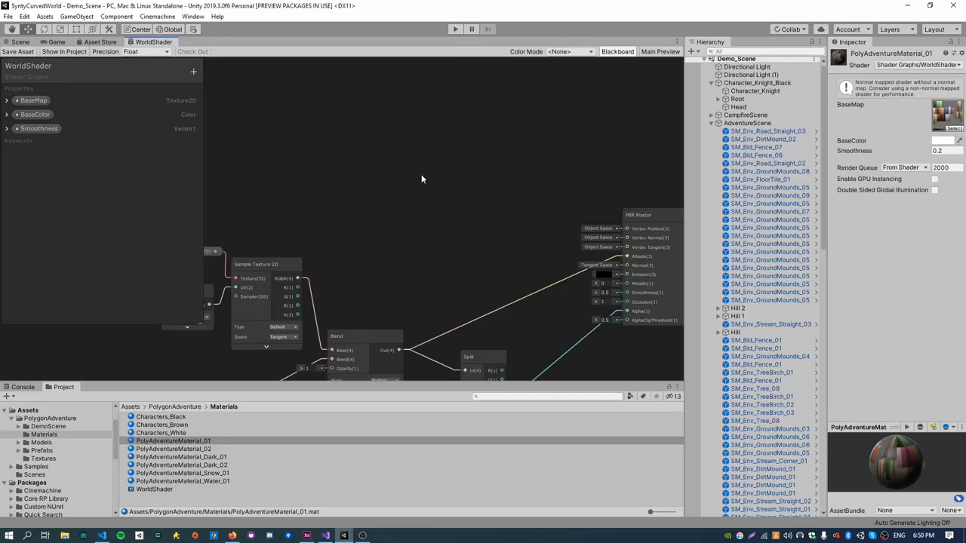
pyautogui.moveTo(422, 176); pyautogui.dragTo(558, 196, button='middle')
pyautogui.scroll(1, 559, 196)
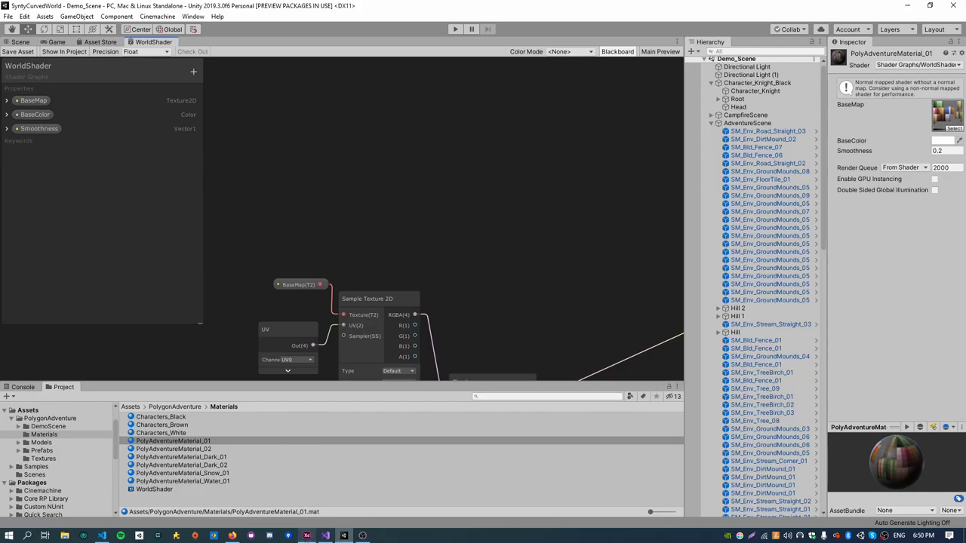
pyautogui.click(307, 536)
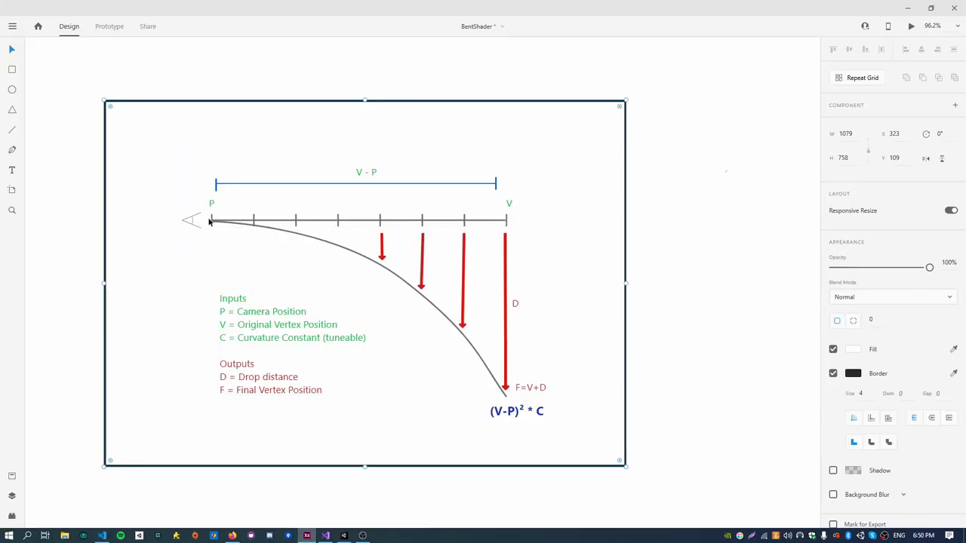
pyautogui.click(345, 536)
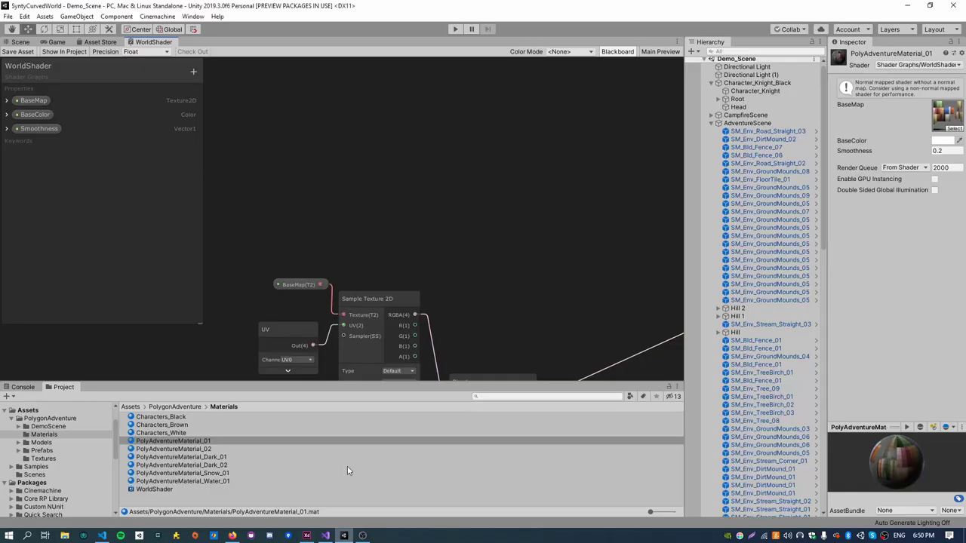
# - Add a Position node in World space above the texture nodes and hide the Blackboard
pyautogui.rightClick(278, 161)
pyautogui.click(298, 164)
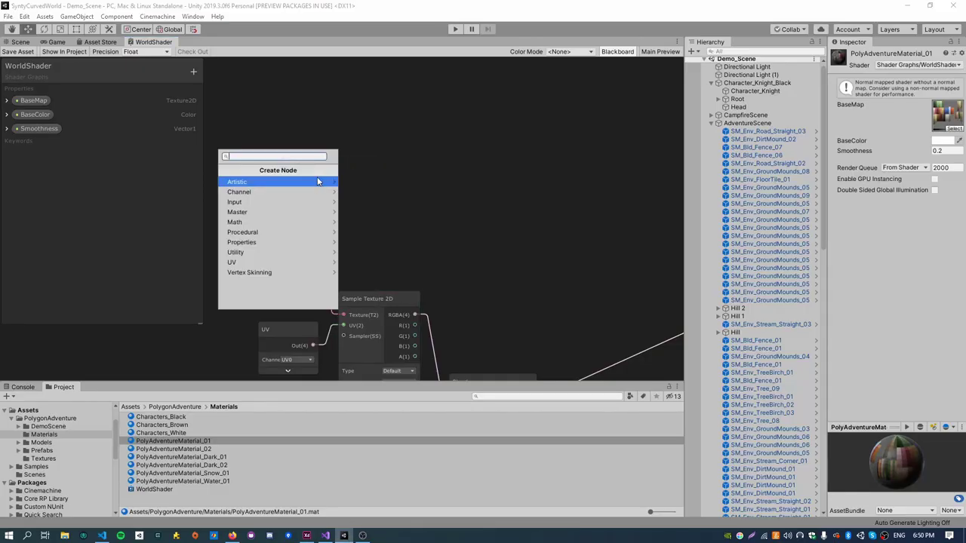
pyautogui.write('position')
pyautogui.press('Return')
pyautogui.moveTo(317, 177); pyautogui.dragTo(286, 88)
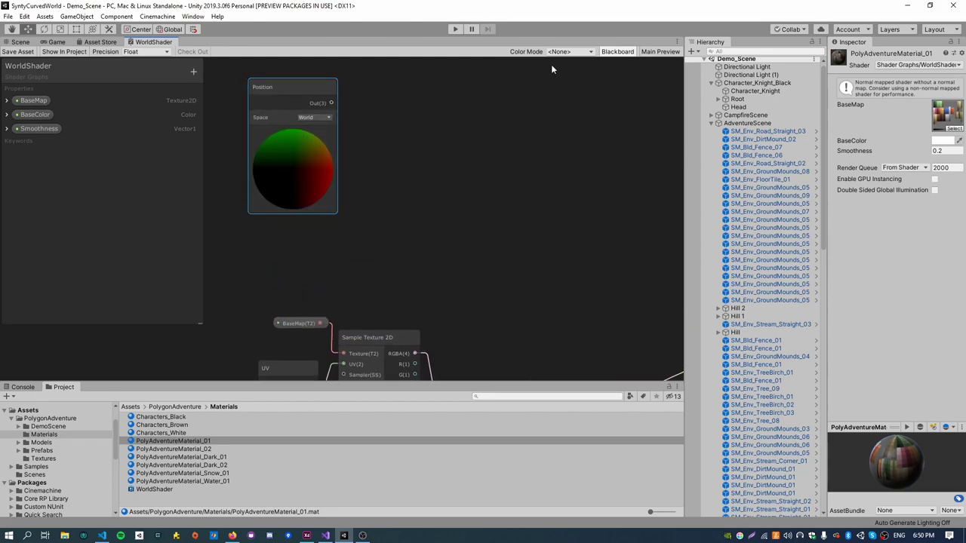
pyautogui.click(623, 52)
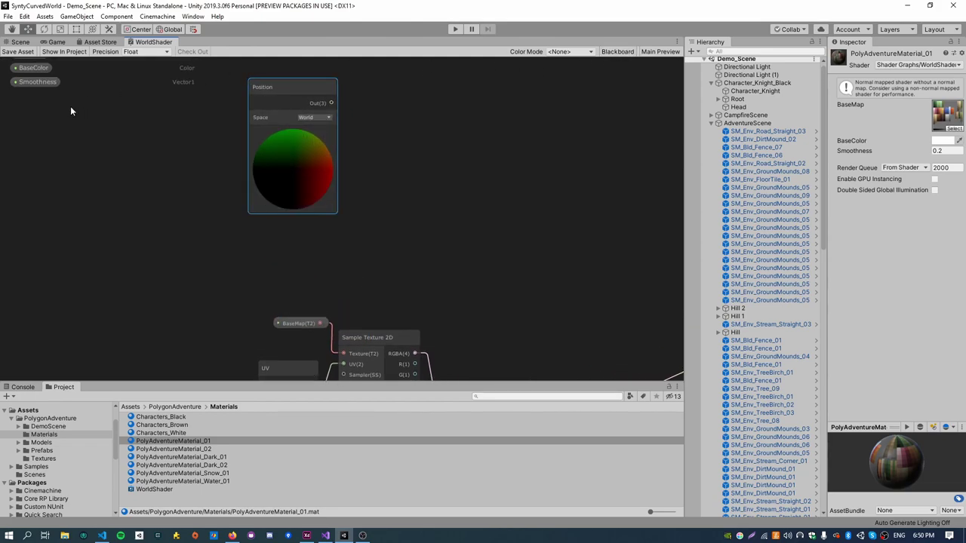
# - Add a Camera node to the graph and place it directly below the world-space Position node
pyautogui.moveTo(67, 104); pyautogui.dragTo(65, 152, button='middle')
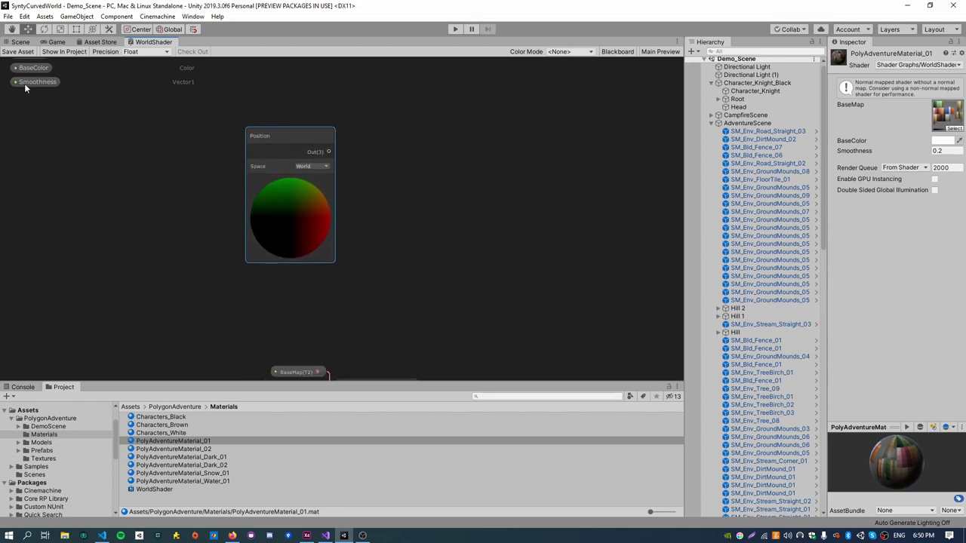
pyautogui.moveTo(281, 136); pyautogui.dragTo(304, 95)
pyautogui.rightClick(308, 240)
pyautogui.click(341, 246)
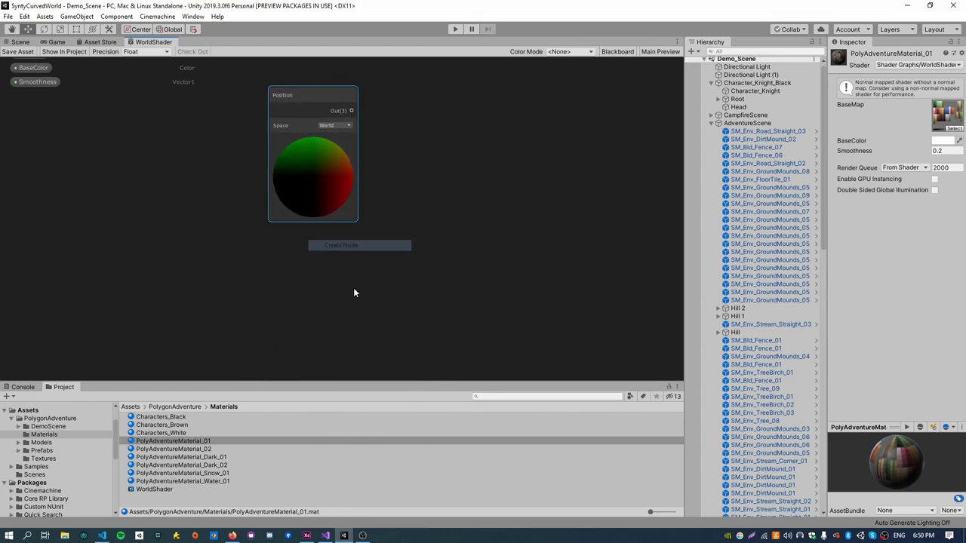
pyautogui.write('camera')
pyautogui.press('Return')
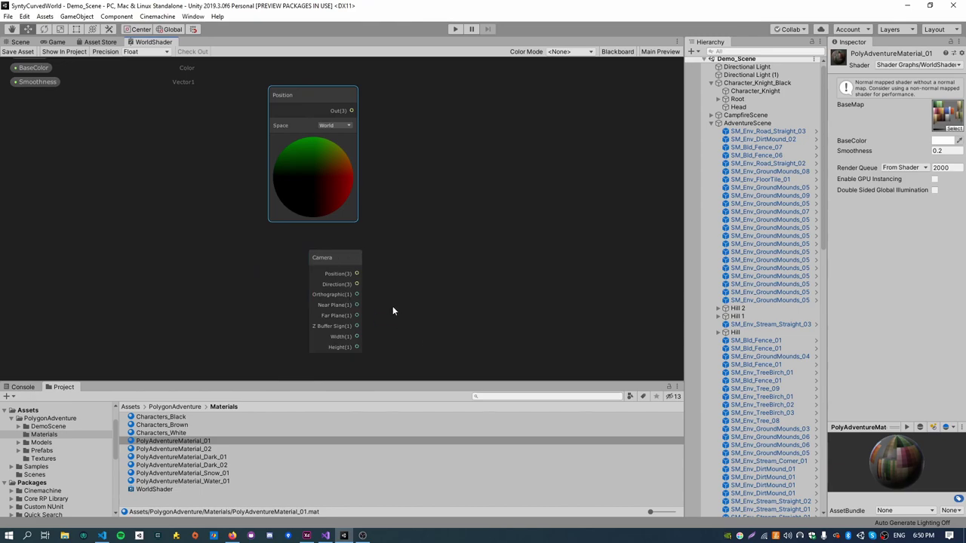
pyautogui.moveTo(281, 289); pyautogui.dragTo(240, 281, button='middle')
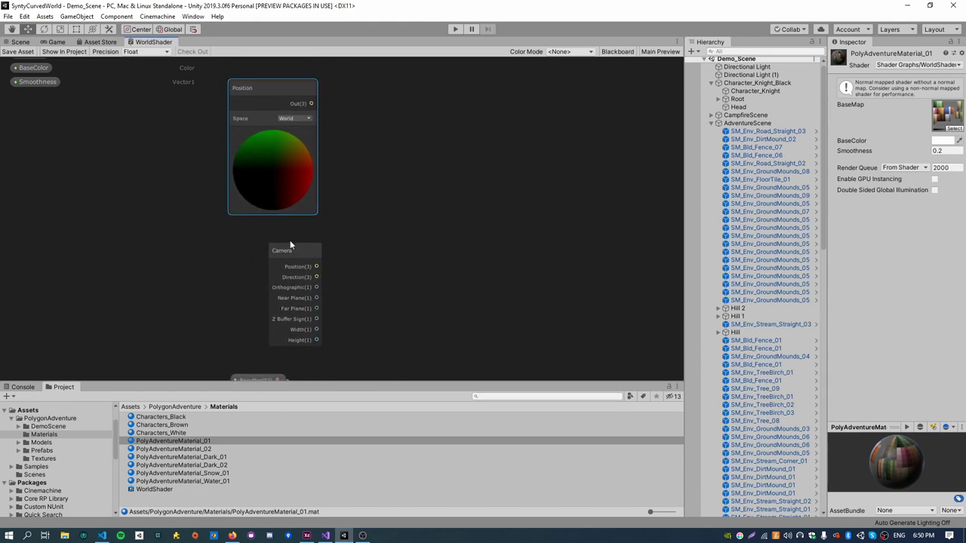
pyautogui.moveTo(296, 251); pyautogui.dragTo(284, 239)
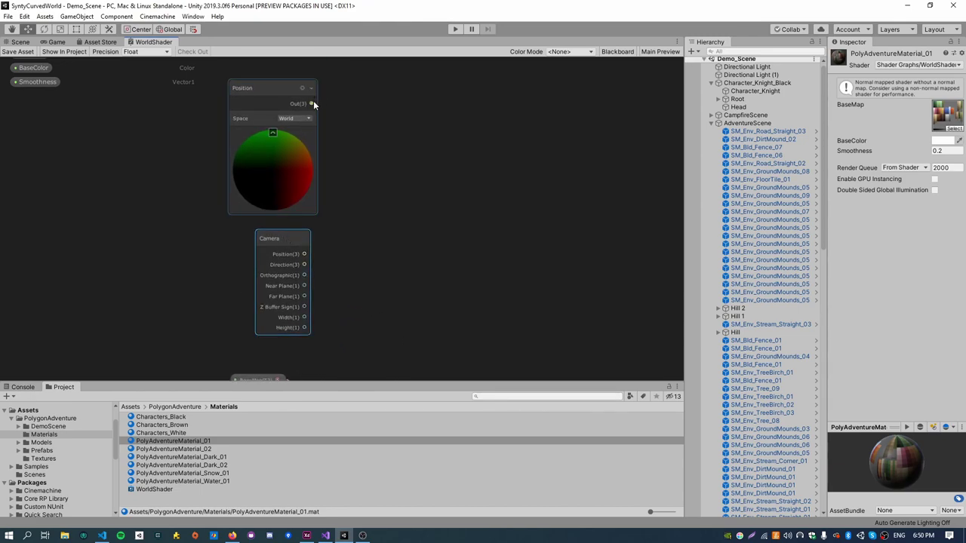
# - Add a Subtract node that takes the Position node's output as A and the Camera node's Position output as B
pyautogui.moveTo(311, 103); pyautogui.dragTo(405, 205)
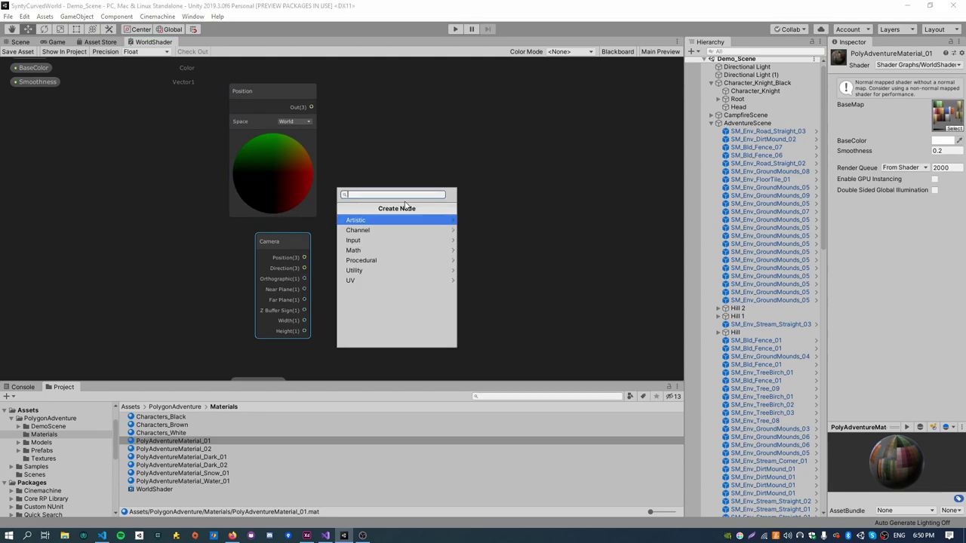
pyautogui.write('sub')
pyautogui.press('Return')
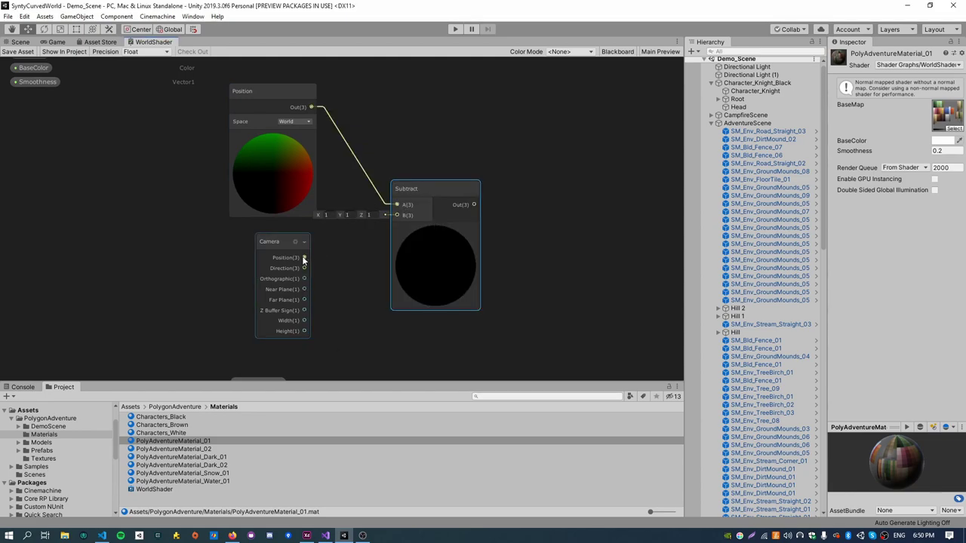
pyautogui.moveTo(303, 257); pyautogui.dragTo(395, 217)
pyautogui.moveTo(371, 289); pyautogui.dragTo(224, 223, button='middle')
pyautogui.moveTo(327, 273); pyautogui.dragTo(296, 316, button='middle')
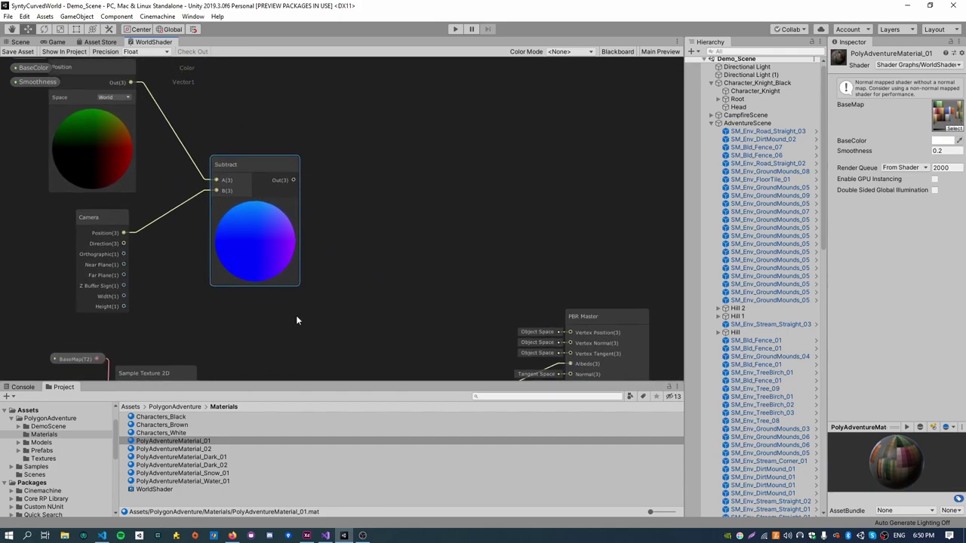
# - Check the curvature formula in the Adobe XD diagram, and feed the Subtract output into a new Split node back in Unity
pyautogui.click(308, 537)
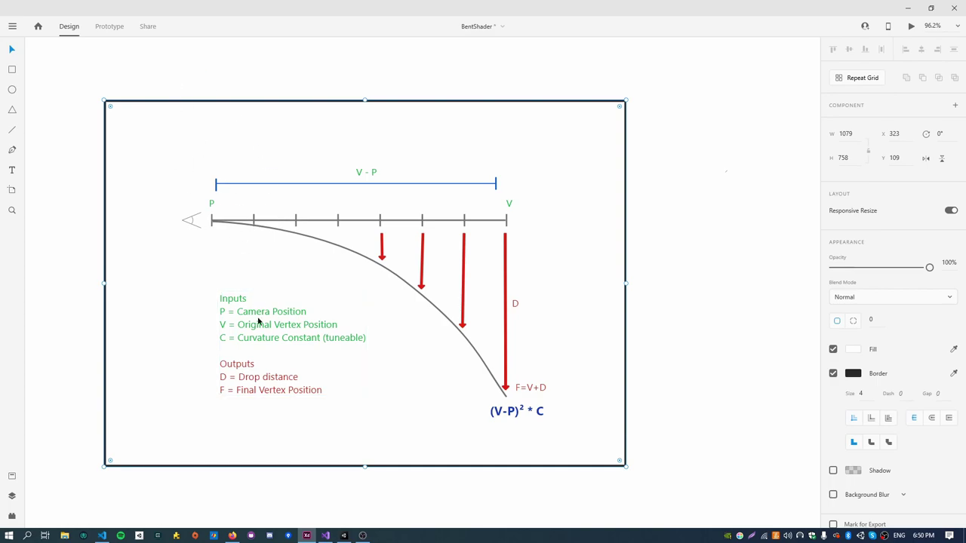
pyautogui.click(307, 536)
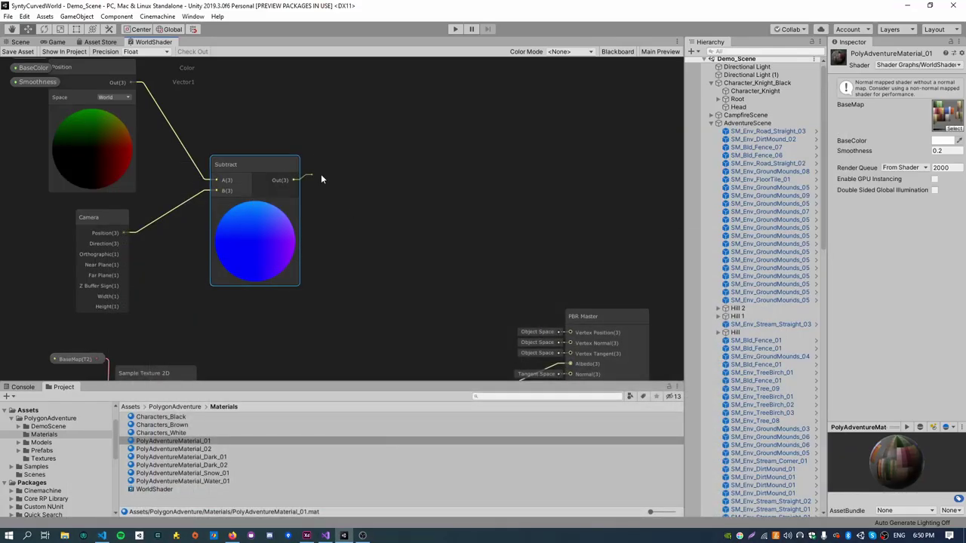
pyautogui.moveTo(321, 178); pyautogui.dragTo(323, 179)
pyautogui.write('split')
pyautogui.press('Return')
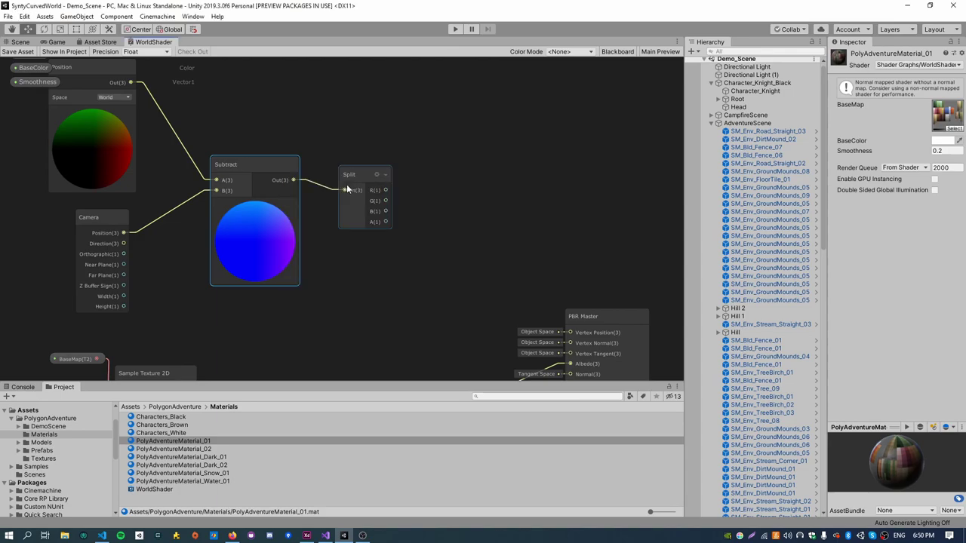
# - Square the Split node's B channel by connecting it to input A of a new Power node with exponent 2
pyautogui.moveTo(386, 212); pyautogui.dragTo(442, 157)
pyautogui.write('powe')
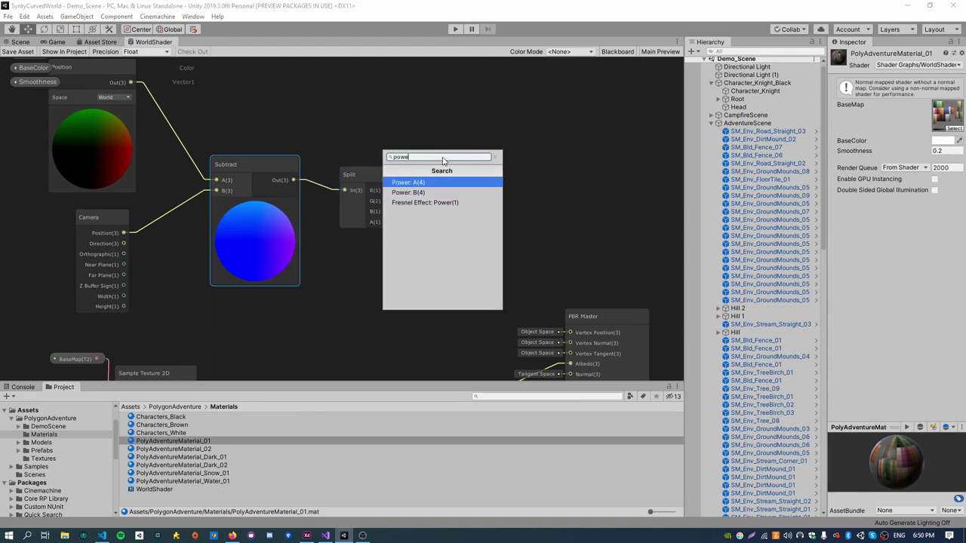
pyautogui.press('Return')
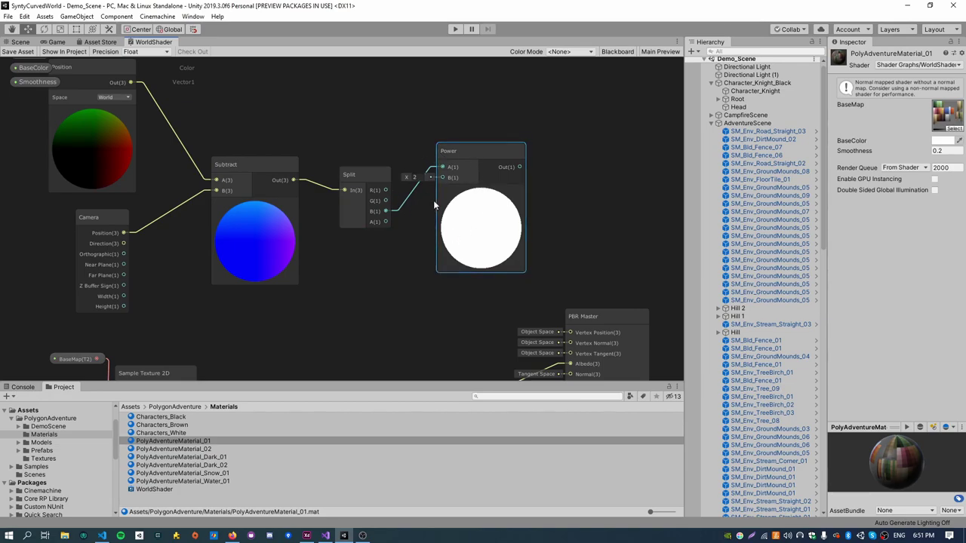
pyautogui.moveTo(430, 200); pyautogui.dragTo(237, 294, button='middle')
pyautogui.moveTo(266, 244); pyautogui.dragTo(264, 207)
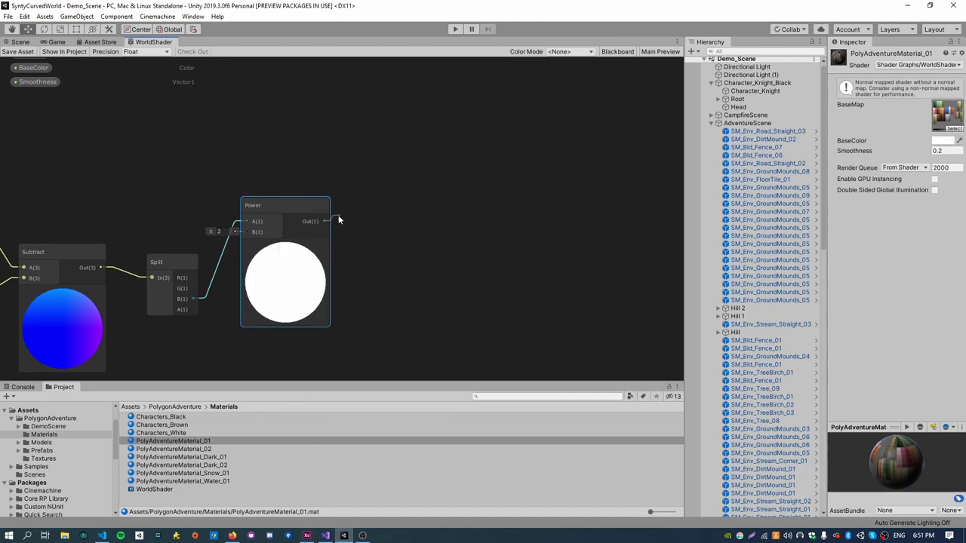
# - Recheck the formula in the Adobe XD diagram, and connect the Power output to input A of a new Multiply node in Unity
pyautogui.hotkey('alt', 'Tab')
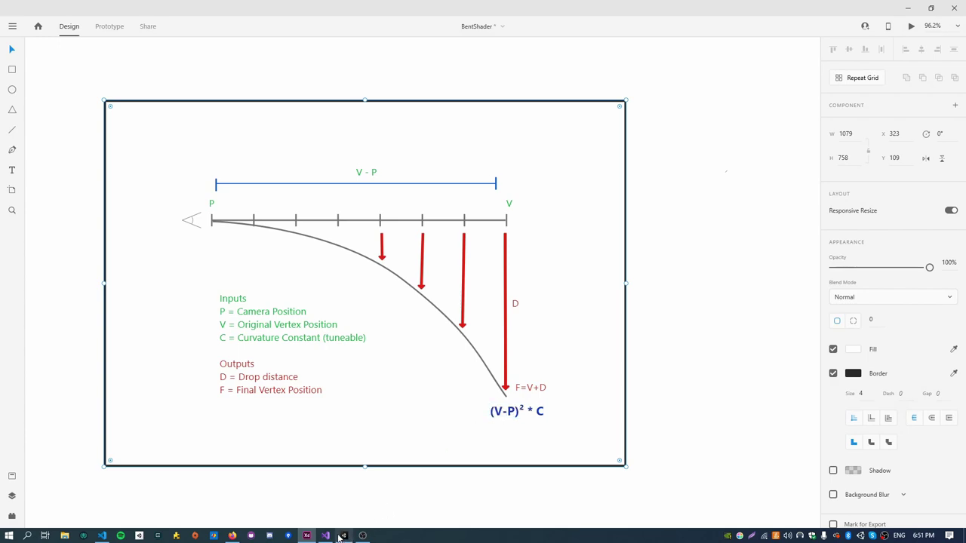
pyautogui.click(308, 538)
pyautogui.press('space')
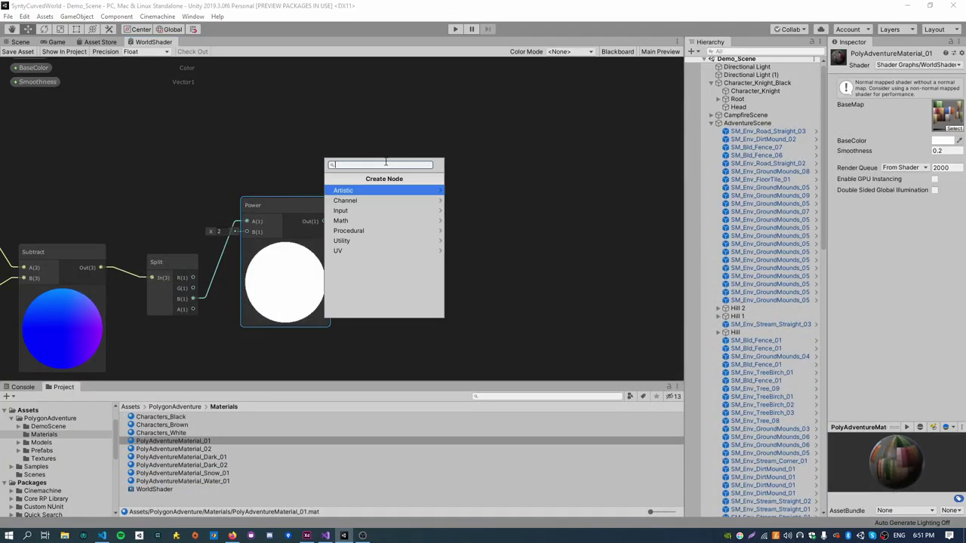
pyautogui.write('mul')
pyautogui.press('Return')
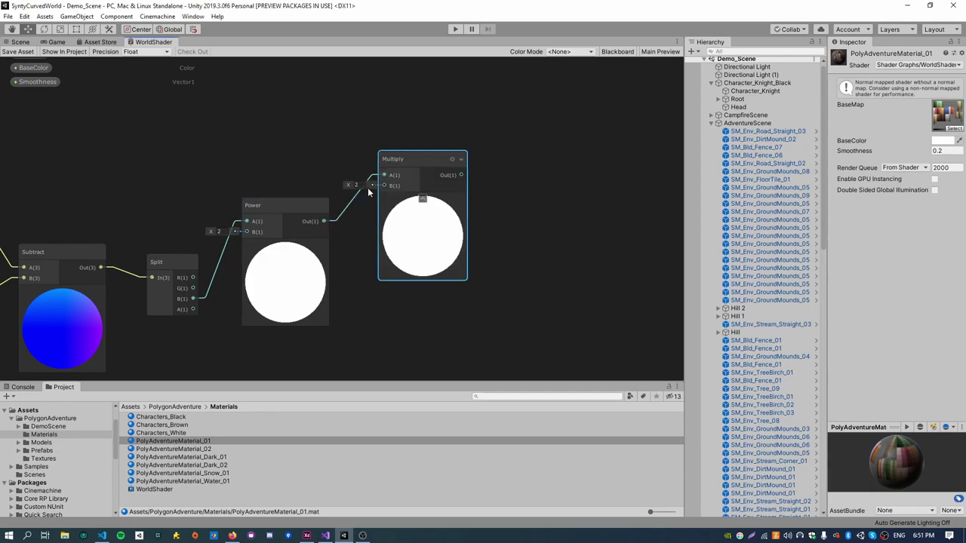
pyautogui.scroll(1, 121, 139)
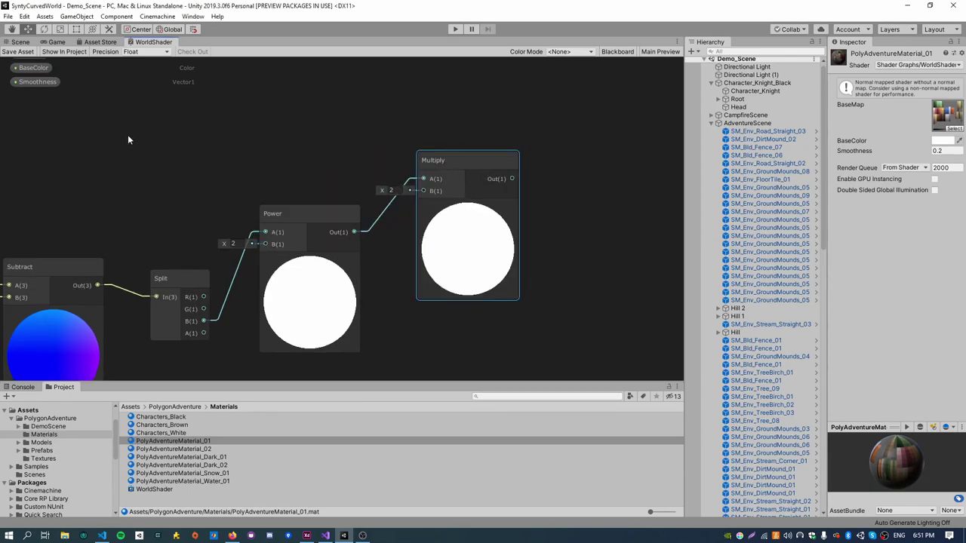
# - Show the Blackboard and add a Vector1 property named Curvature with the reference _Curvature
pyautogui.click(617, 51)
pyautogui.click(194, 71)
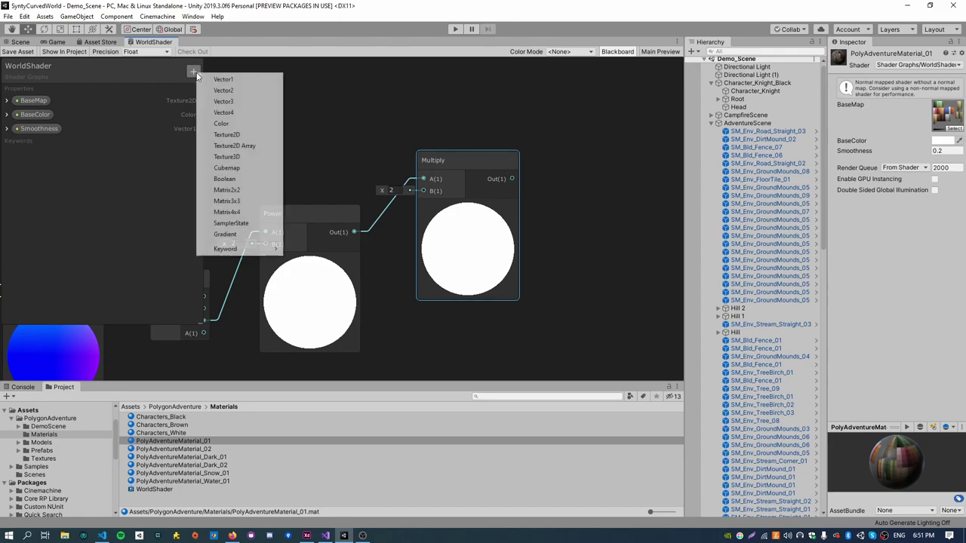
pyautogui.click(219, 79)
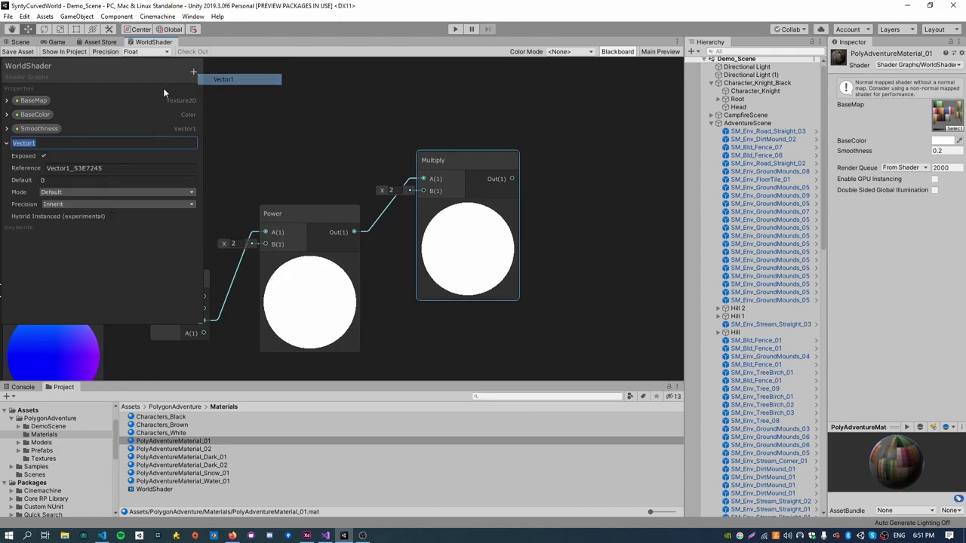
pyautogui.write('Curvature')
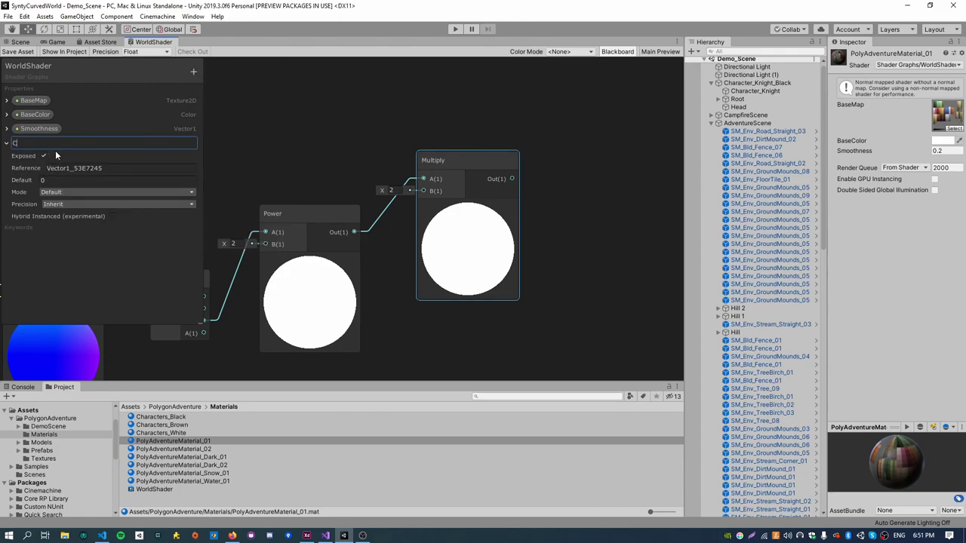
pyautogui.click(112, 169)
pyautogui.write('Curvature')
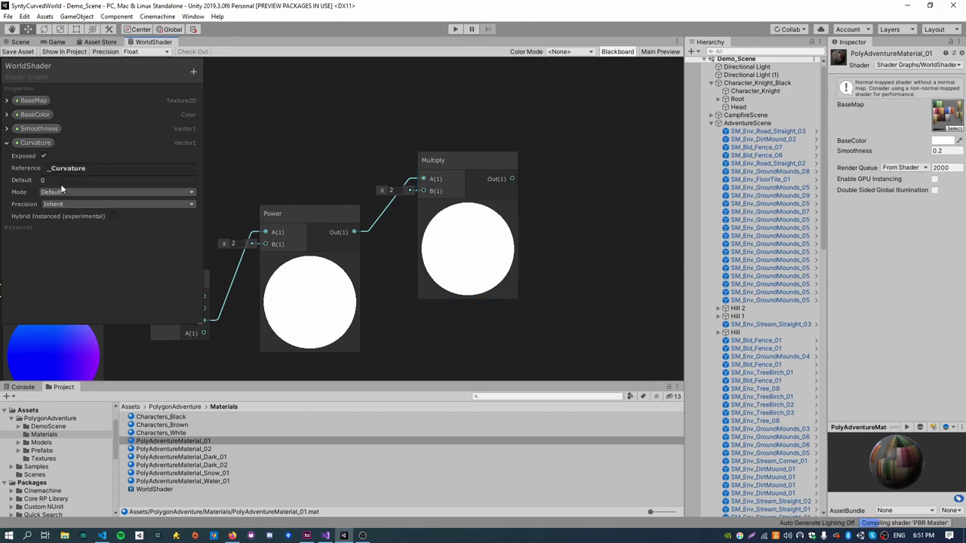
pyautogui.write('_')
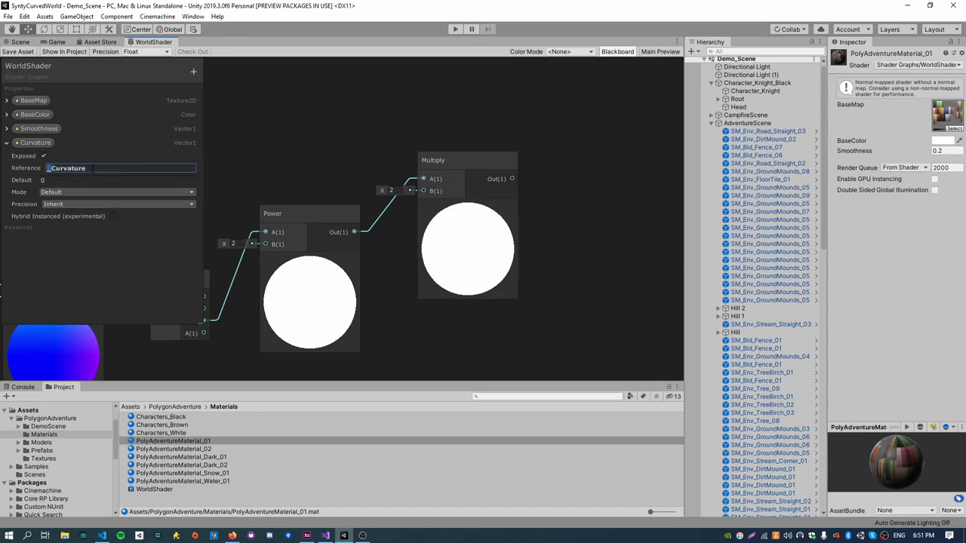
# - Place the Curvature property in the graph and connect it to input B of the Multiply node
pyautogui.click(316, 143)
pyautogui.moveTo(275, 140); pyautogui.dragTo(421, 190)
pyautogui.moveTo(354, 185); pyautogui.dragTo(287, 183, button='middle')
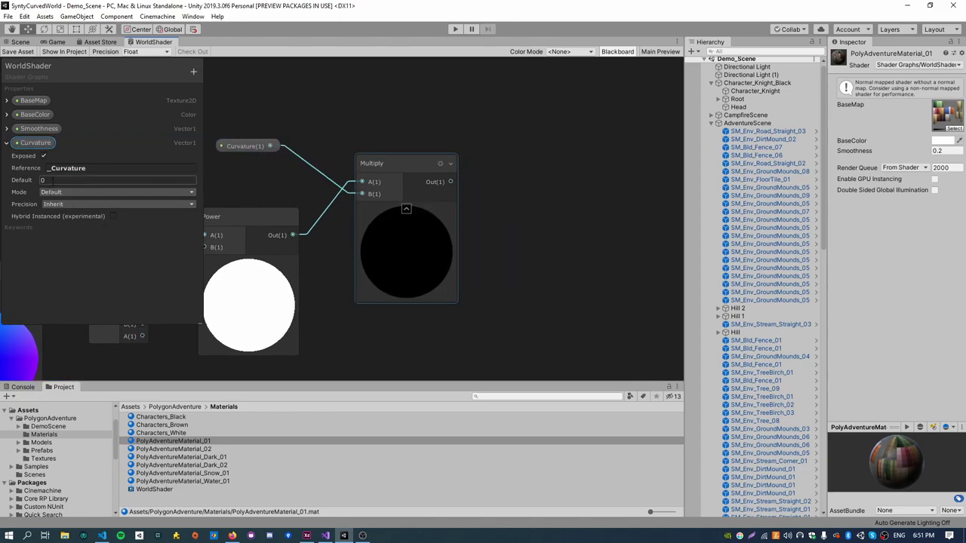
# - Set the Curvature property's mode to Slider with a minimum of -0.015 and a maximum of 0.015
pyautogui.click(56, 194)
pyautogui.click(67, 215)
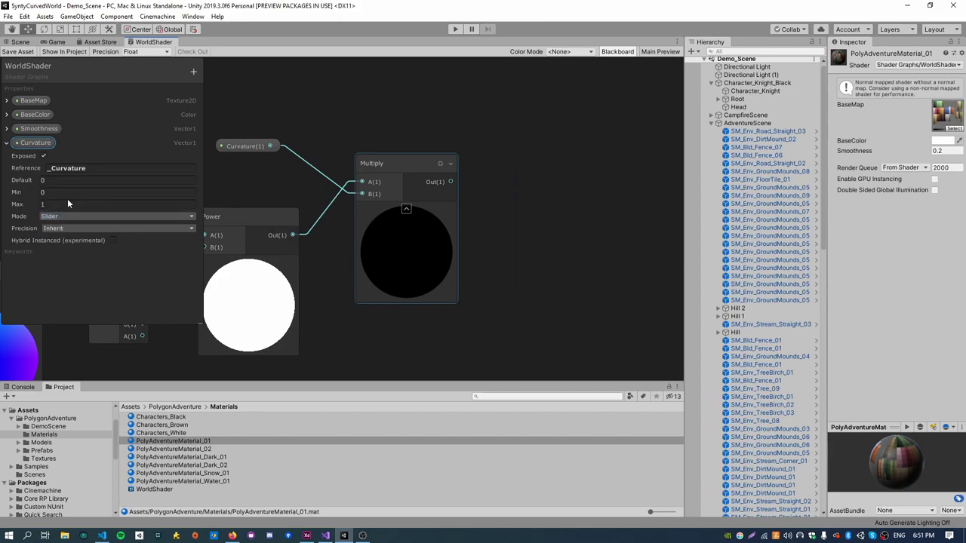
pyautogui.click(61, 192)
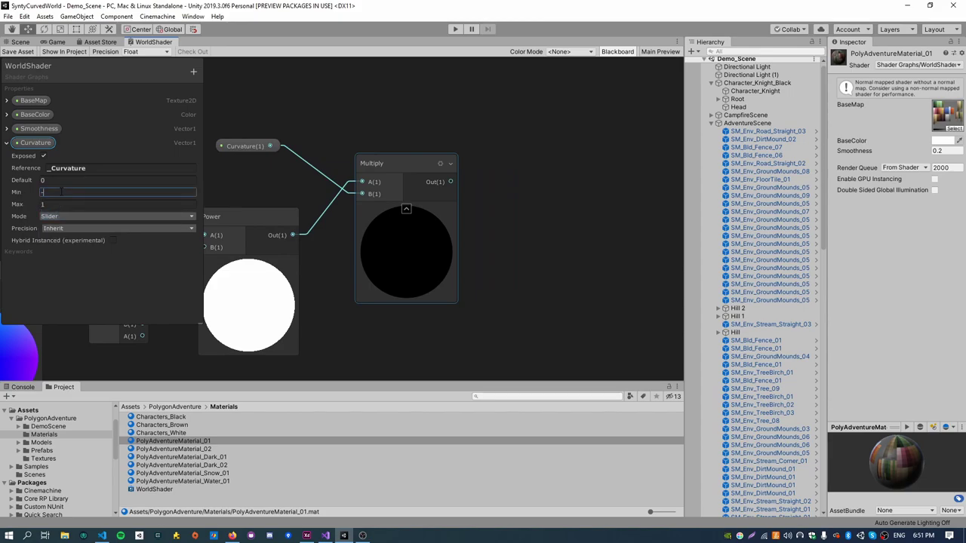
pyautogui.write('-0.015')
pyautogui.click(62, 204)
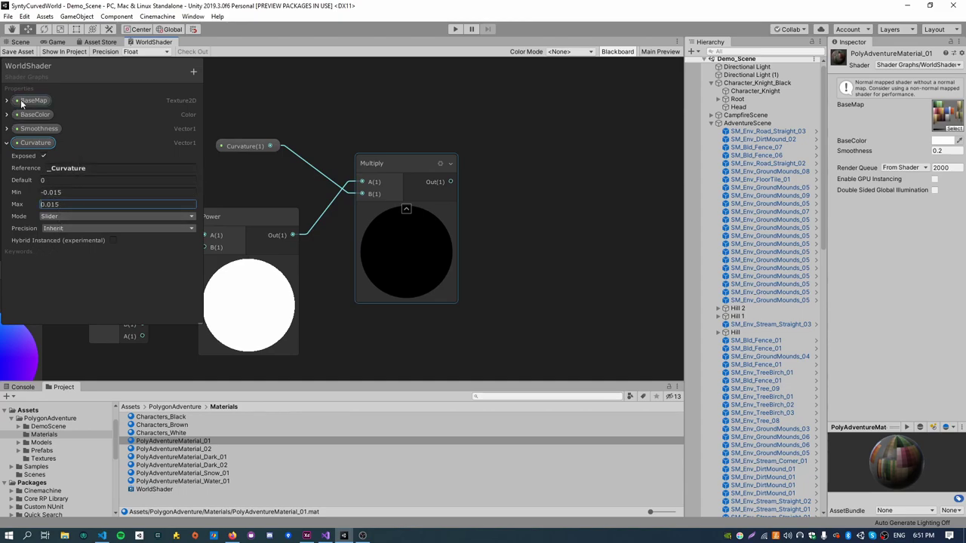
pyautogui.click(248, 111)
# - Review the drop distance in the Adobe XD diagram, and connect the Multiply output to the Y input of a new Vector 3 node in Unity
pyautogui.moveTo(340, 99); pyautogui.dragTo(233, 104, button='middle')
pyautogui.click(308, 536)
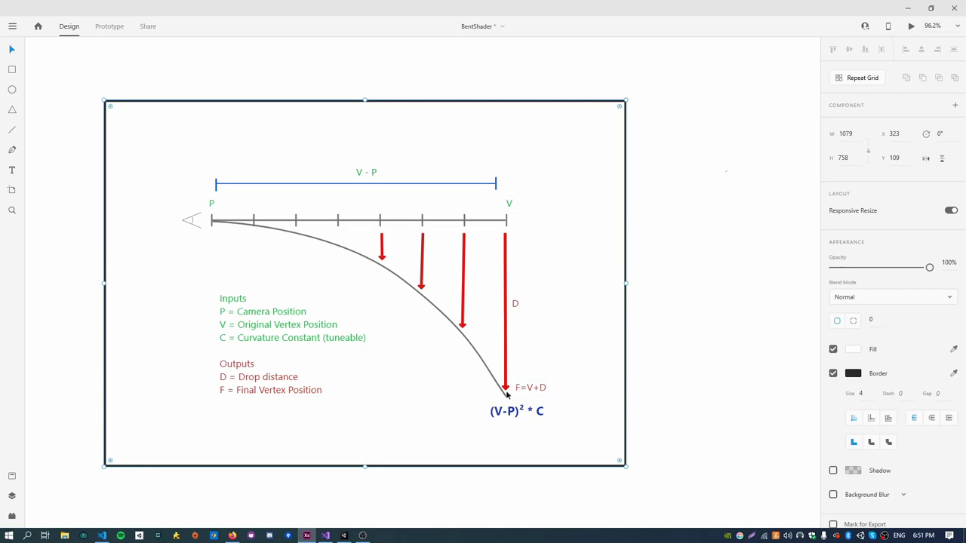
pyautogui.click(344, 536)
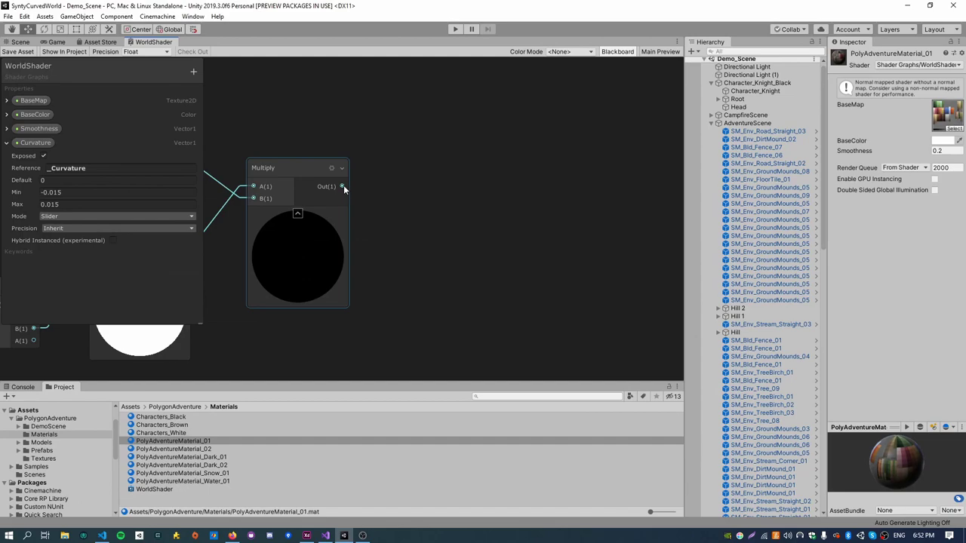
pyautogui.moveTo(426, 208); pyautogui.dragTo(358, 226, button='middle')
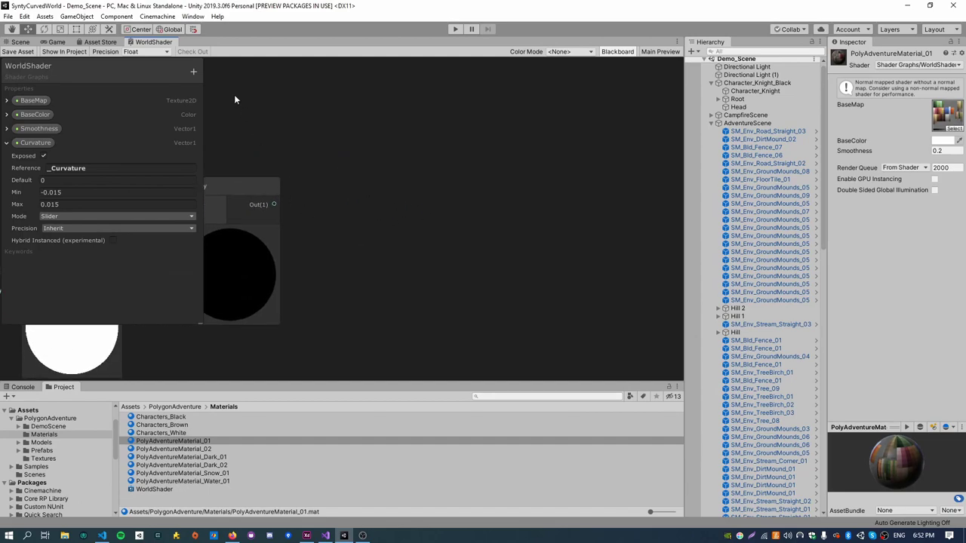
pyautogui.press('space')
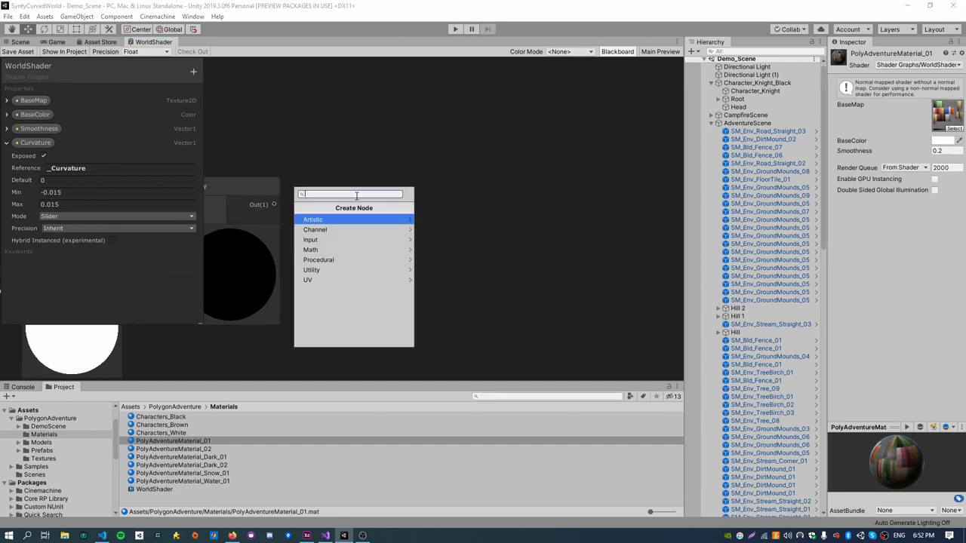
pyautogui.write('vec')
pyautogui.press('Down')
pyautogui.press('Down')
pyautogui.press('Down')
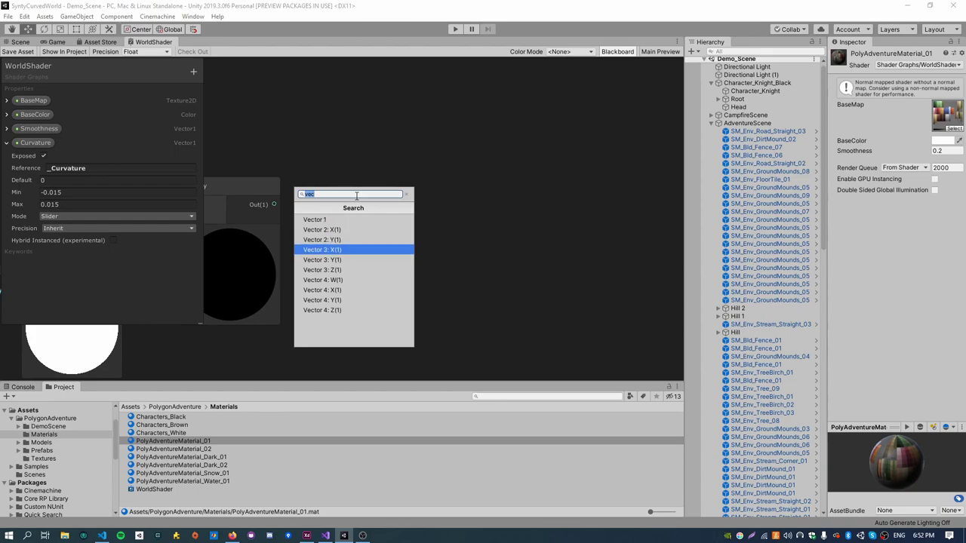
pyautogui.press('Down')
pyautogui.press('Return')
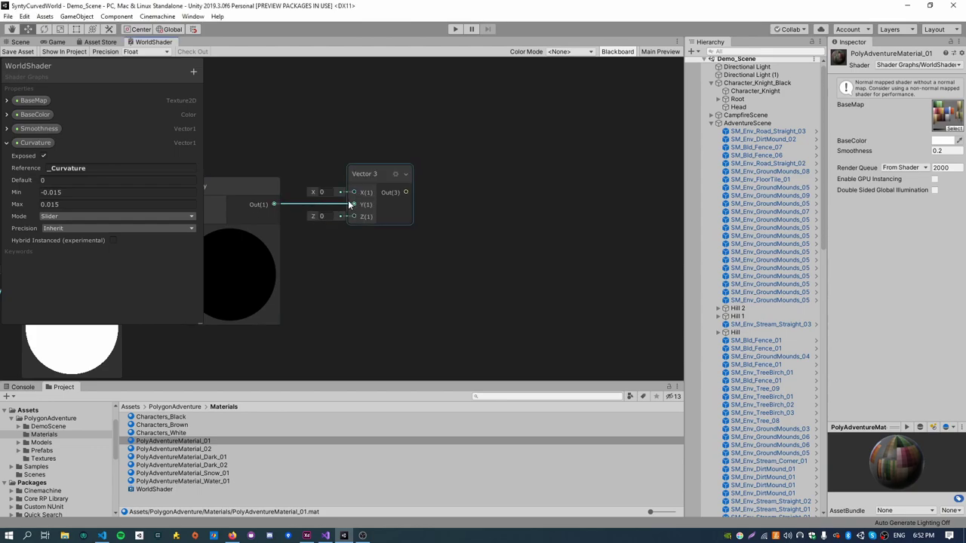
# - Connect the Vector 3 output to input A of a new Add node
pyautogui.moveTo(373, 282); pyautogui.dragTo(280, 274, button='middle')
pyautogui.moveTo(315, 183); pyautogui.dragTo(313, 301)
pyautogui.write('add')
pyautogui.press('Return')
# - Add a Position node connected to input B of the Add node and set its space to Object
pyautogui.write('positi')
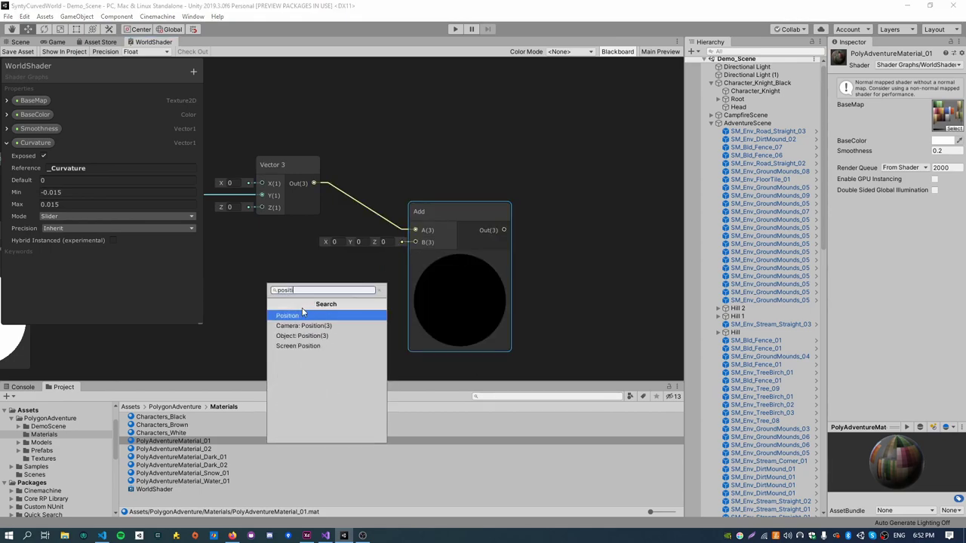
pyautogui.click(303, 311)
pyautogui.click(317, 317)
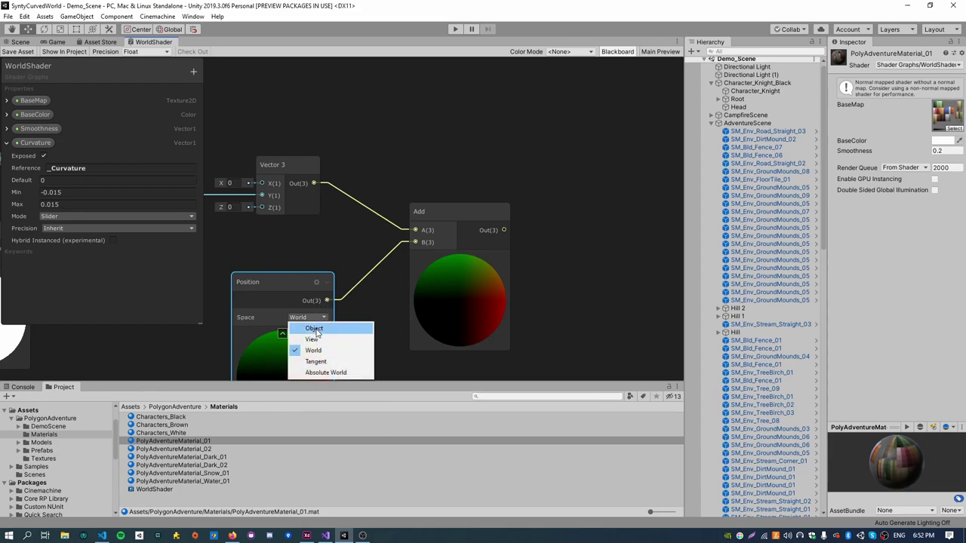
pyautogui.click(325, 328)
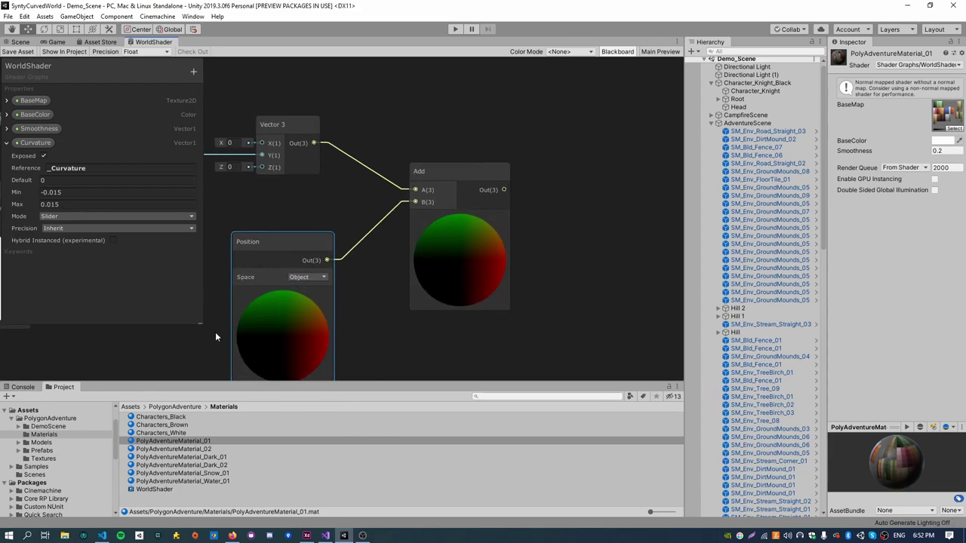
# - Shrink the property blackboard, move the PBR Master node beside the Add node, and connect the Add output to Vertex Position
pyautogui.moveTo(200, 323); pyautogui.dragTo(47, 104)
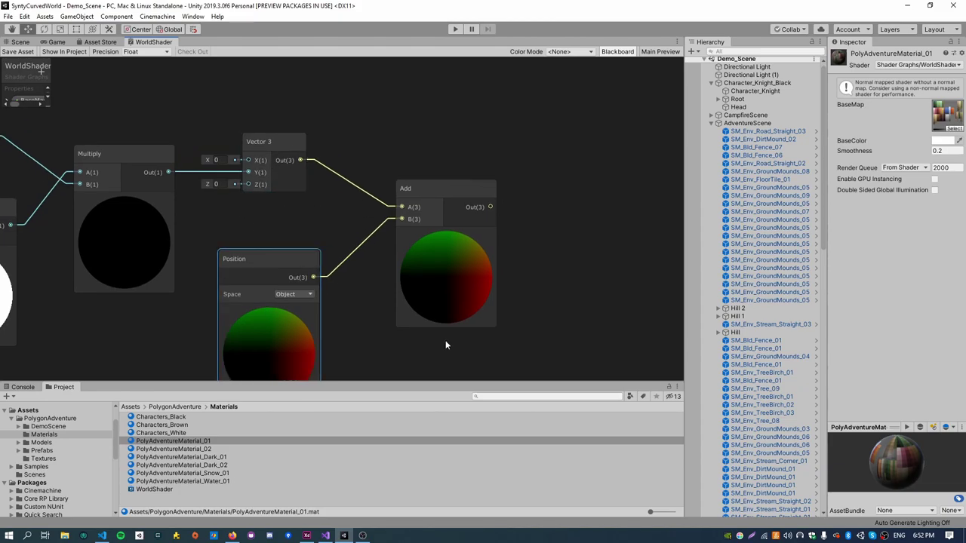
pyautogui.moveTo(448, 341); pyautogui.dragTo(193, 223, button='middle')
pyautogui.scroll(-4, 265, 291)
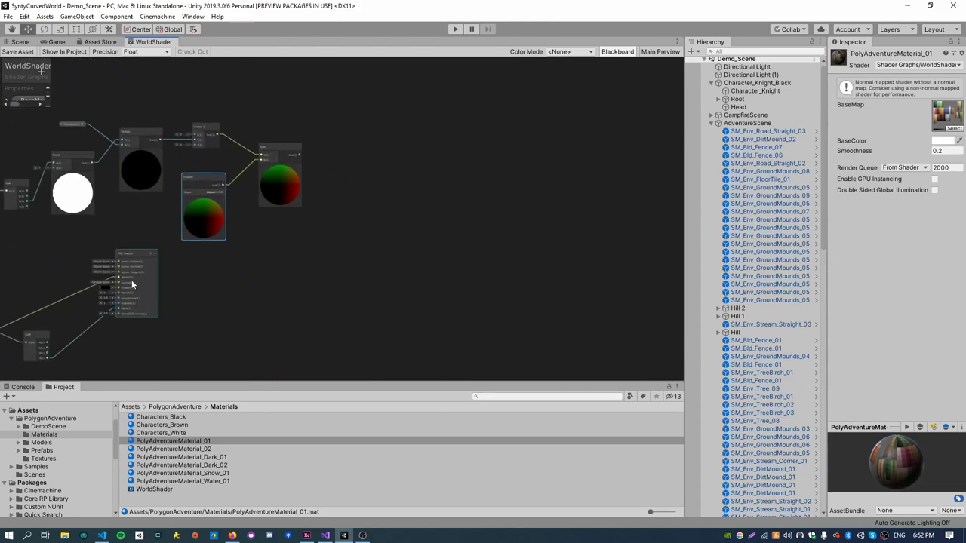
pyautogui.moveTo(131, 280); pyautogui.dragTo(354, 273)
pyautogui.moveTo(301, 155); pyautogui.dragTo(336, 256)
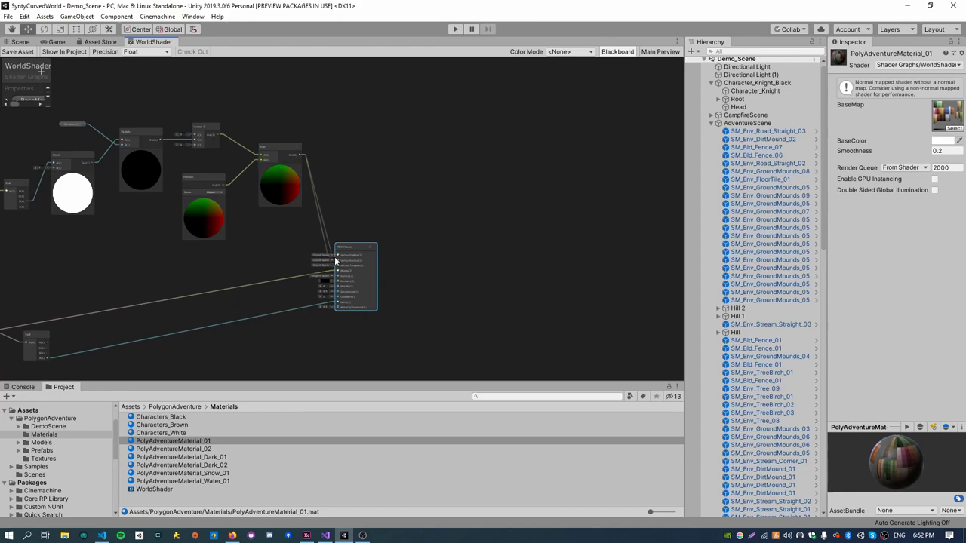
pyautogui.scroll(4, 347, 260)
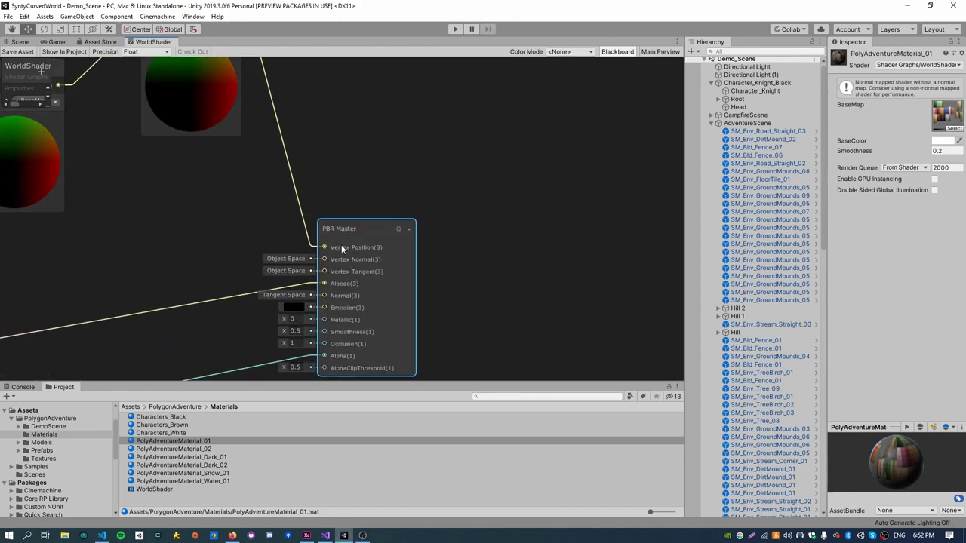
# - Save the WorldShader asset and view the road ahead of the knight character in the Scene view
pyautogui.moveTo(205, 211); pyautogui.dragTo(484, 290, button='middle')
pyautogui.scroll(-5, 495, 291)
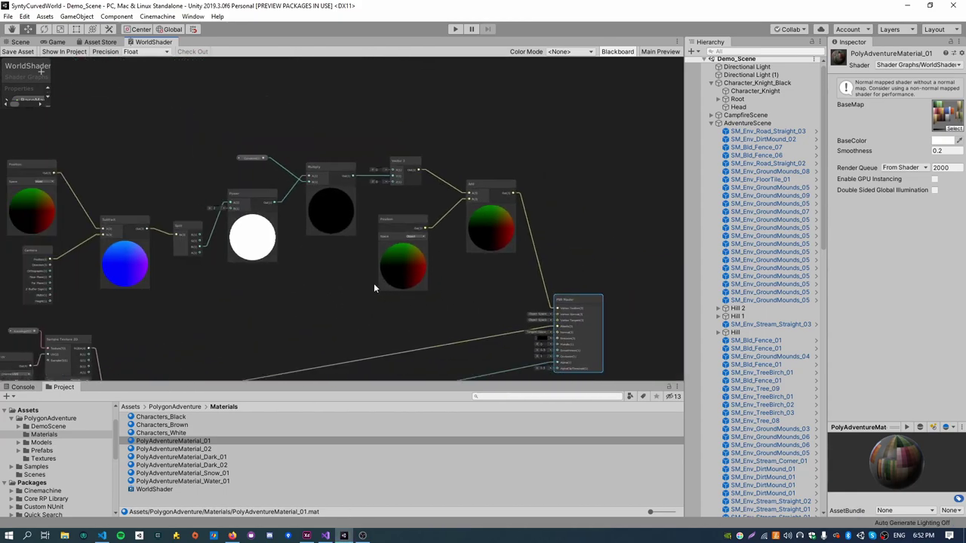
pyautogui.moveTo(320, 278); pyautogui.dragTo(372, 237, button='middle')
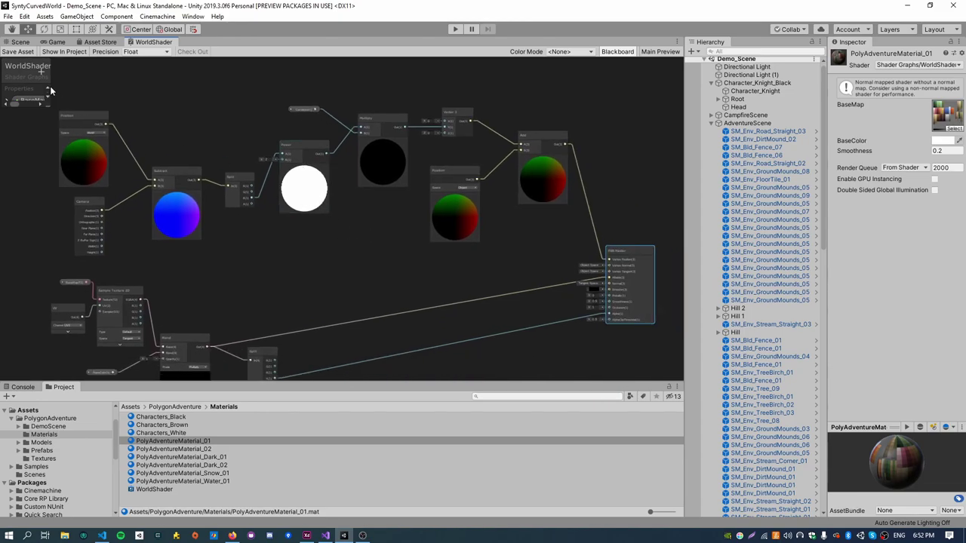
pyautogui.click(18, 49)
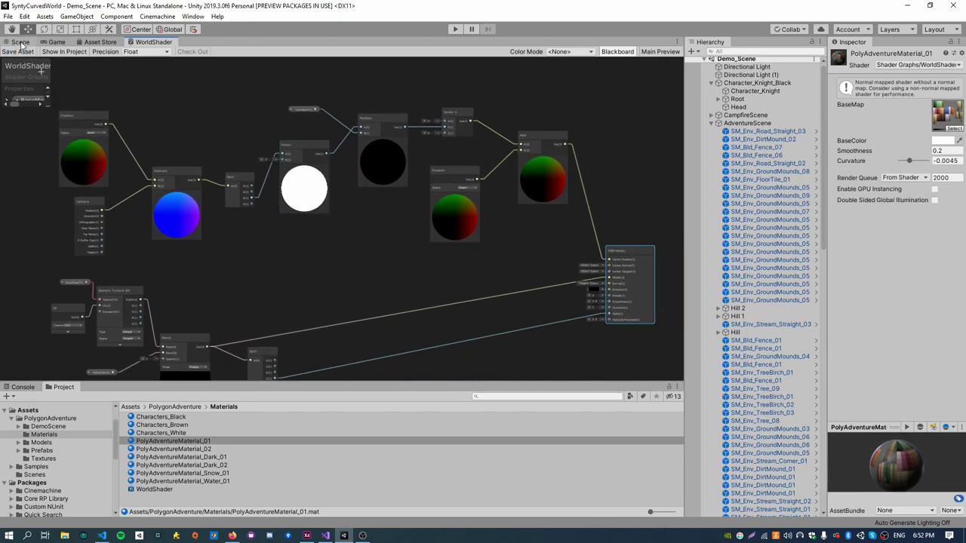
pyautogui.click(20, 42)
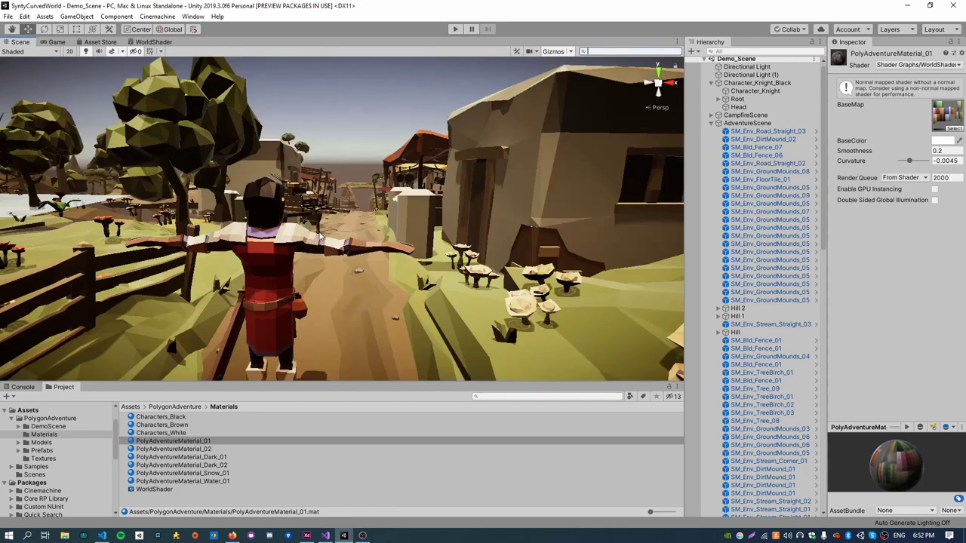
pyautogui.moveTo(319, 231); pyautogui.dragTo(378, 311, button='right')
pyautogui.press('w')
pyautogui.press('w')
pyautogui.press('s')
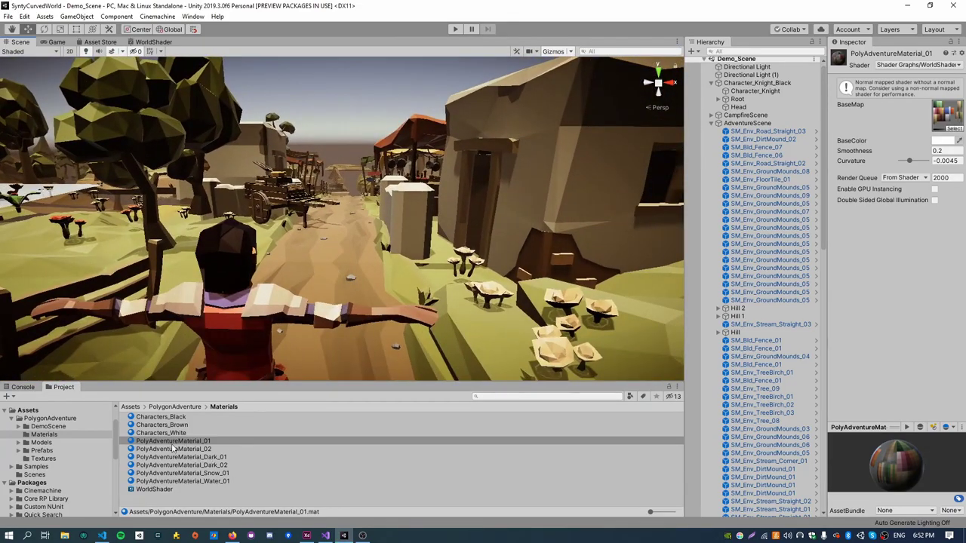
# - Set the Curvature of PolyAdventureMaterial_01 to about -0.0114 and look around the scene
pyautogui.moveTo(911, 165)
pyautogui.mouseDown()
pyautogui.moveTo(926, 169)
pyautogui.moveTo(903, 175)
pyautogui.mouseUp()
pyautogui.keyDown('alt'); pyautogui.moveTo(490, 257); pyautogui.dragTo(288, 211); pyautogui.keyUp('alt')
pyautogui.moveTo(330, 242); pyautogui.dragTo(410, 235, button='right')
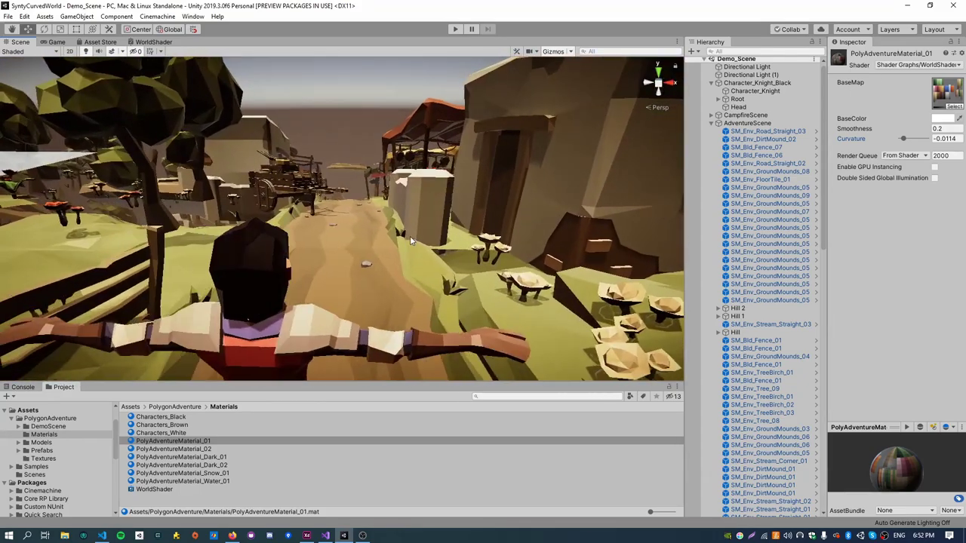
# - Assign the WorldShader graph to all nine materials, from Characters_Black through PolyAdventureMaterial_Water_01
pyautogui.click(177, 450)
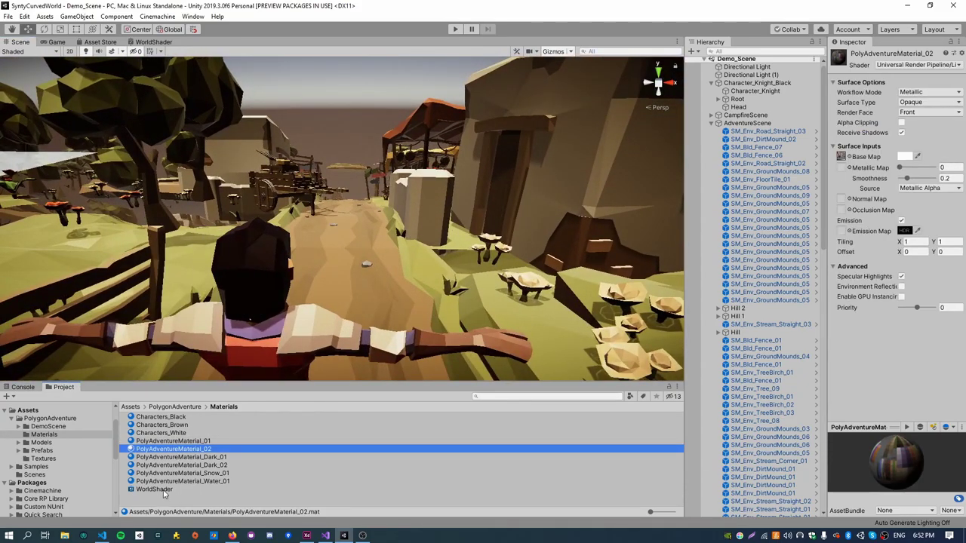
pyautogui.moveTo(156, 490); pyautogui.dragTo(175, 462)
pyautogui.click(174, 481)
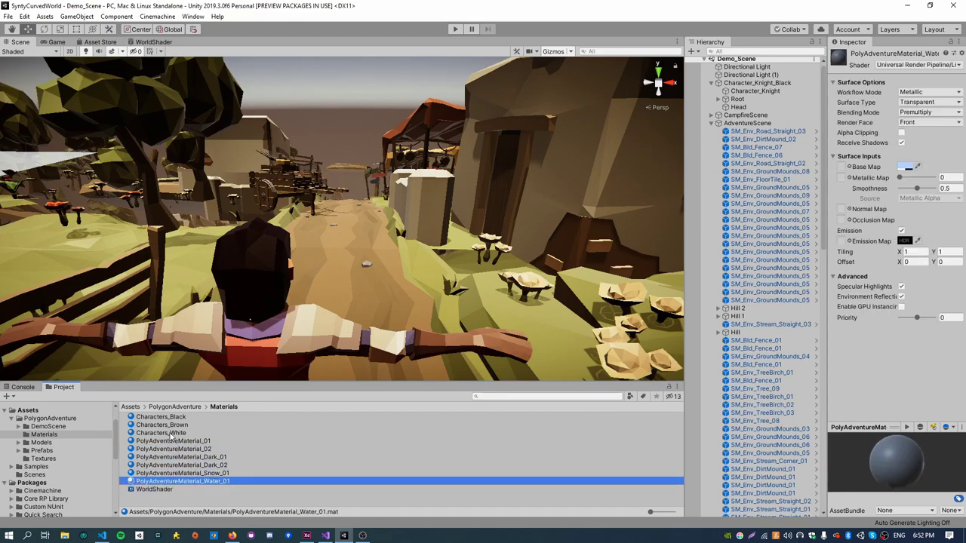
pyautogui.keyDown('shift'); pyautogui.click(163, 418); pyautogui.keyUp('shift')
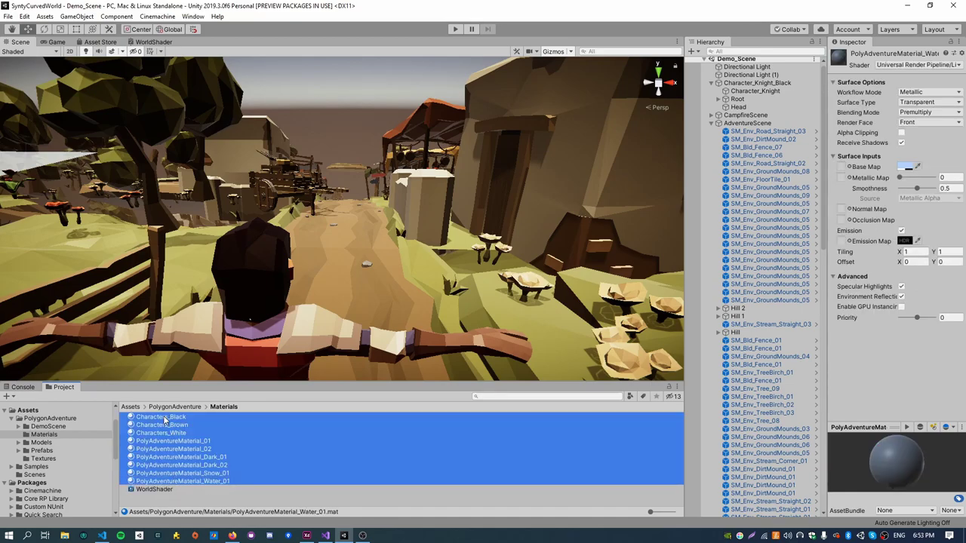
pyautogui.click(899, 65)
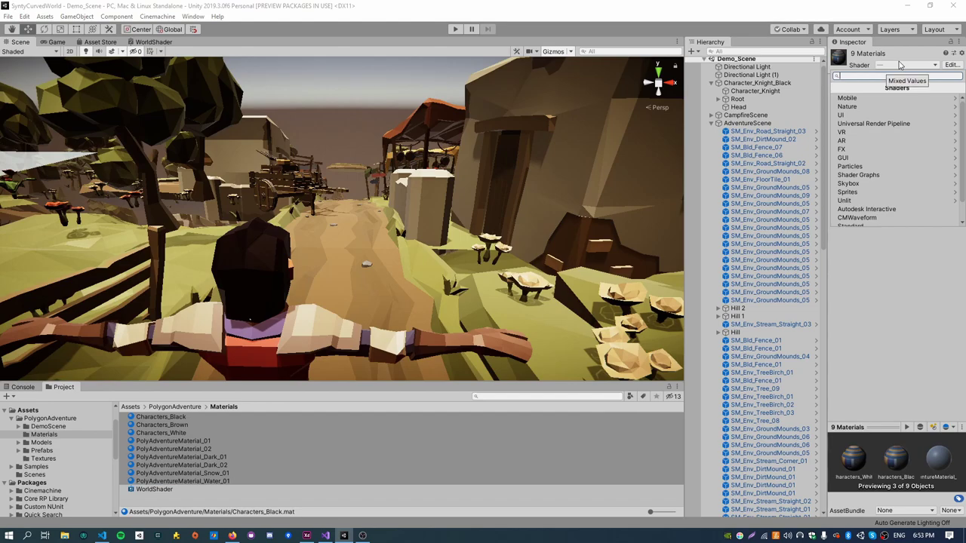
pyautogui.write('worldsh')
pyautogui.press('Return')
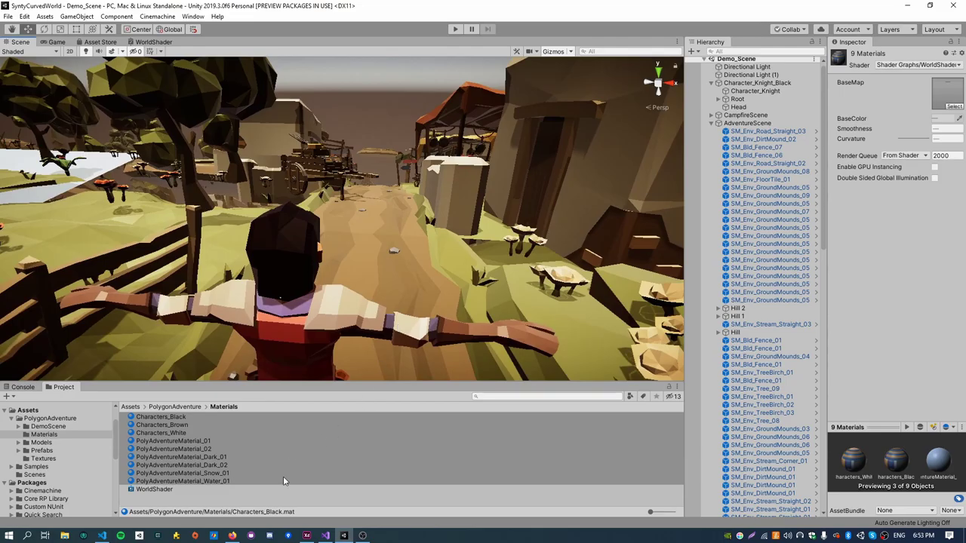
# - Deselect the materials, select the tree beside the road in the scene, and examine its rotation and scale values
pyautogui.click(255, 502)
pyautogui.moveTo(443, 287); pyautogui.dragTo(256, 126, button='right')
pyautogui.press('w')
pyautogui.press('w')
pyautogui.click(255, 124)
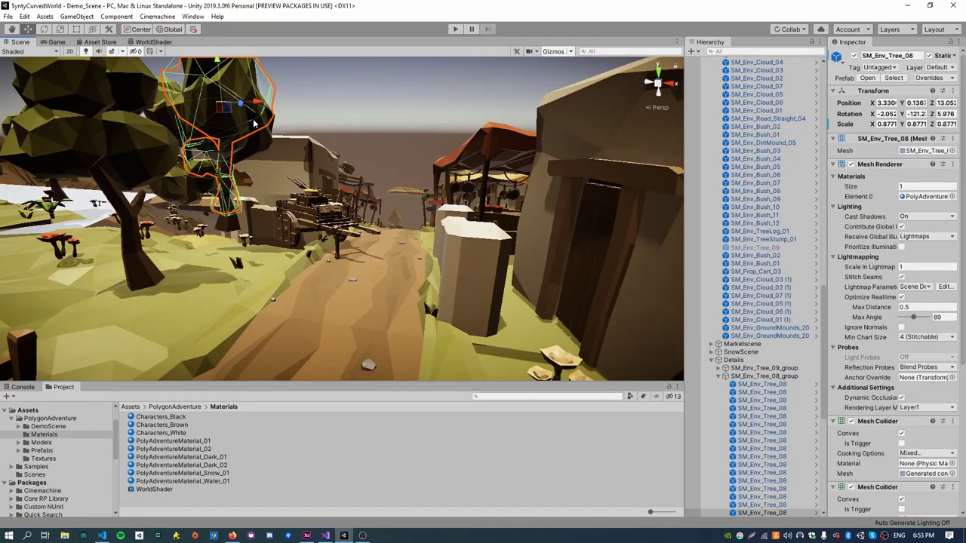
pyautogui.click(886, 124)
pyautogui.click(882, 113)
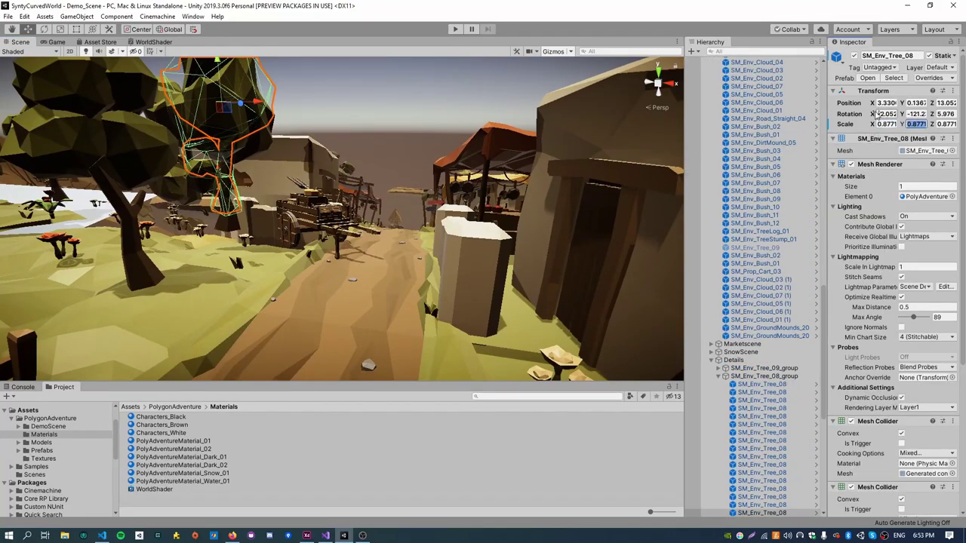
pyautogui.click(915, 113)
pyautogui.click(946, 125)
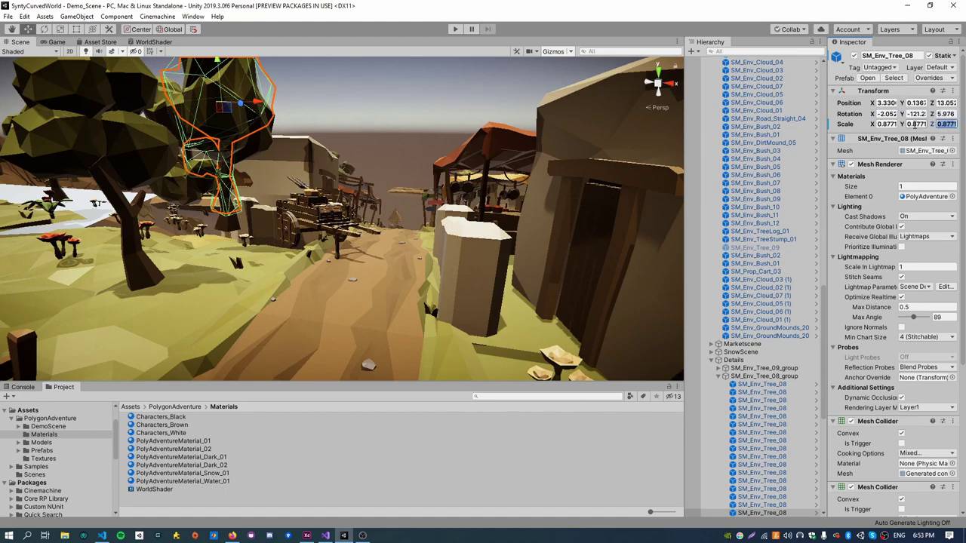
# - Review the WorldShader graph from the Position and Camera nodes through Subtract, Split, Power and Multiply to the Vector 3 node
pyautogui.click(158, 43)
pyautogui.moveTo(249, 227); pyautogui.dragTo(361, 215, button='middle')
pyautogui.scroll(4, 236, 102)
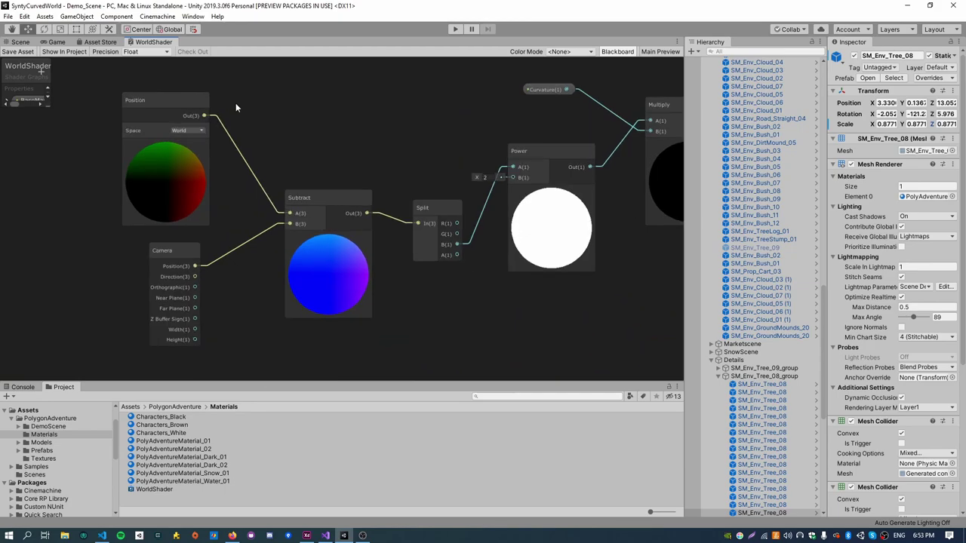
pyautogui.moveTo(235, 103); pyautogui.dragTo(182, 98, button='middle')
pyautogui.click(107, 105)
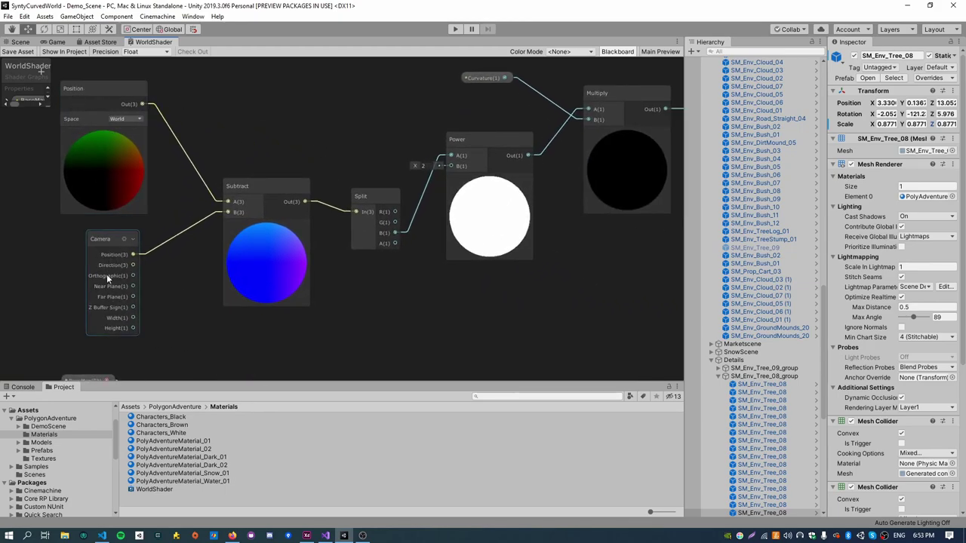
pyautogui.moveTo(174, 284); pyautogui.dragTo(151, 277, button='middle')
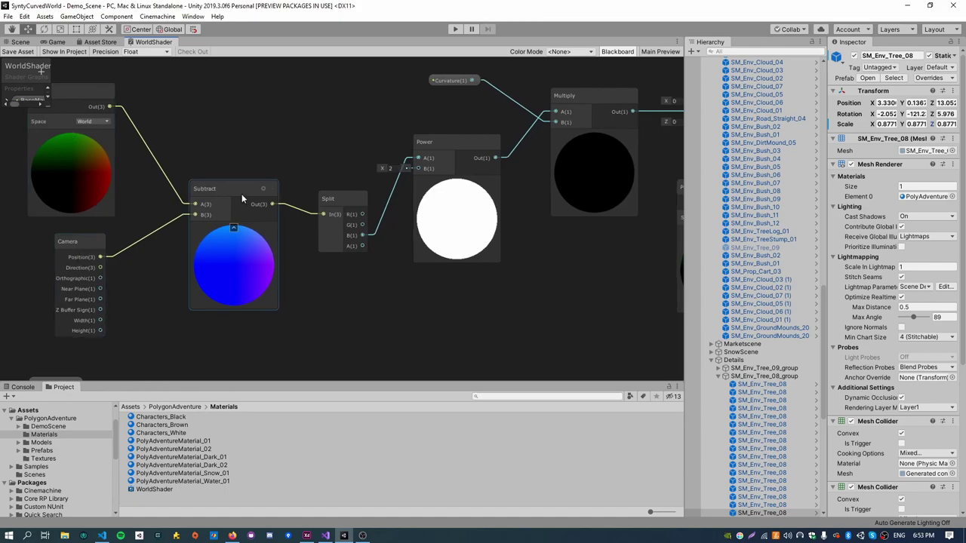
pyautogui.moveTo(335, 166); pyautogui.dragTo(164, 171, button='middle')
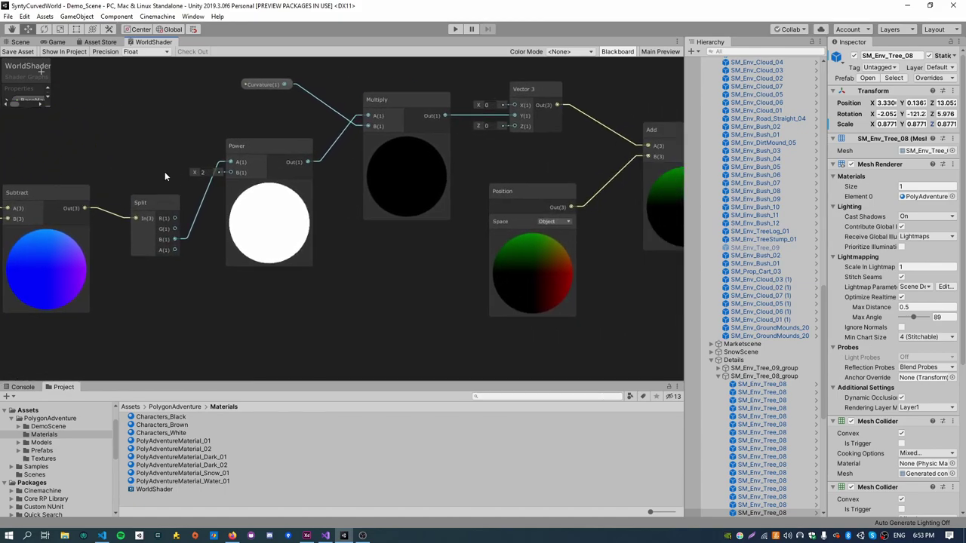
pyautogui.moveTo(297, 221); pyautogui.dragTo(261, 233, button='middle')
pyautogui.scroll(-2, 263, 232)
pyautogui.moveTo(133, 187); pyautogui.dragTo(91, 201, button='middle')
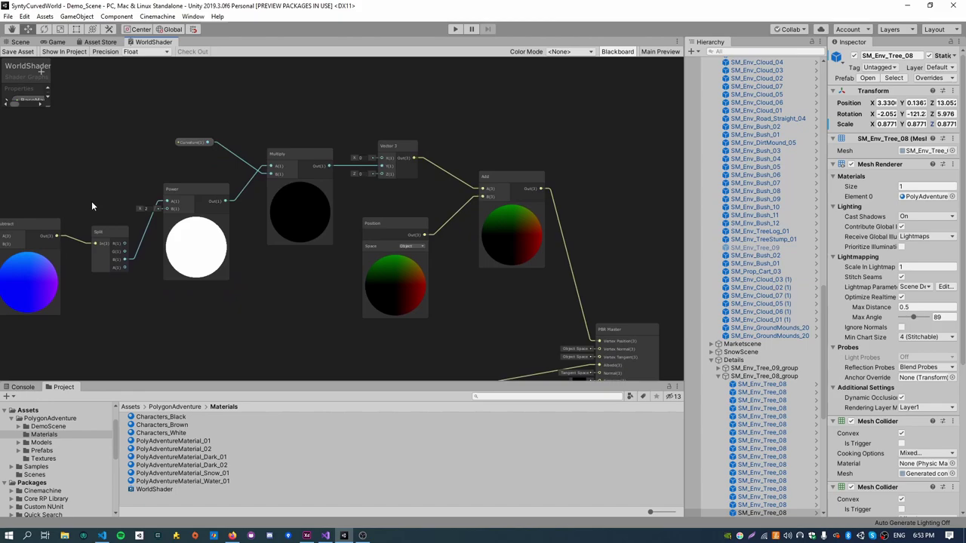
pyautogui.moveTo(300, 255); pyautogui.dragTo(229, 293, button='middle')
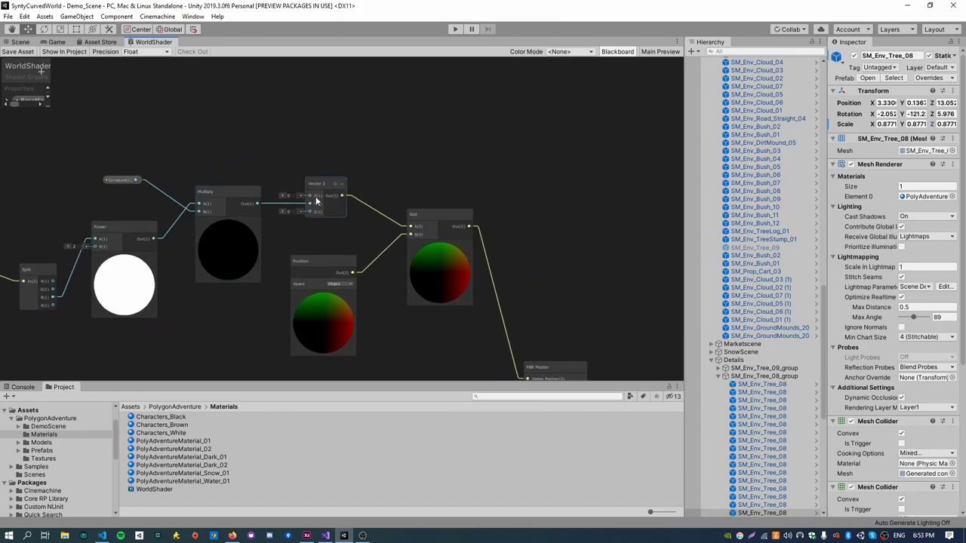
pyautogui.scroll(2, 316, 200)
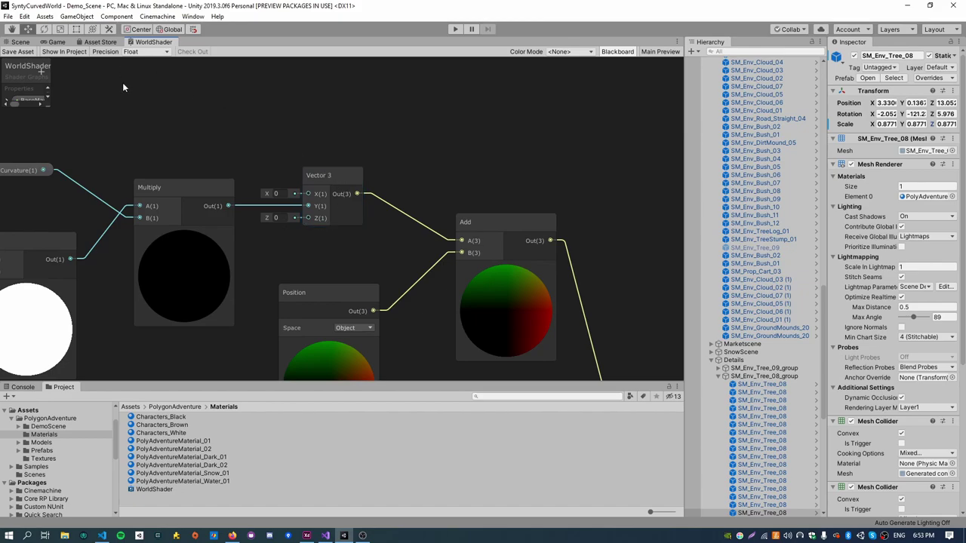
# - Check the drop direction in the Adobe XD diagram, and in Unity examine the Vector 3, Add and PBR Master nodes
pyautogui.click(306, 536)
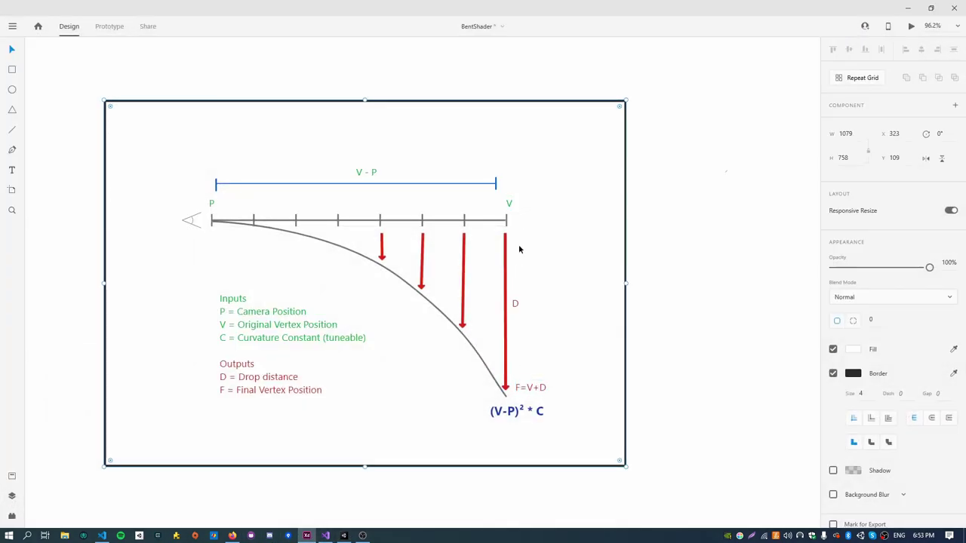
pyautogui.click(308, 535)
pyautogui.moveTo(444, 287); pyautogui.dragTo(192, 145, button='middle')
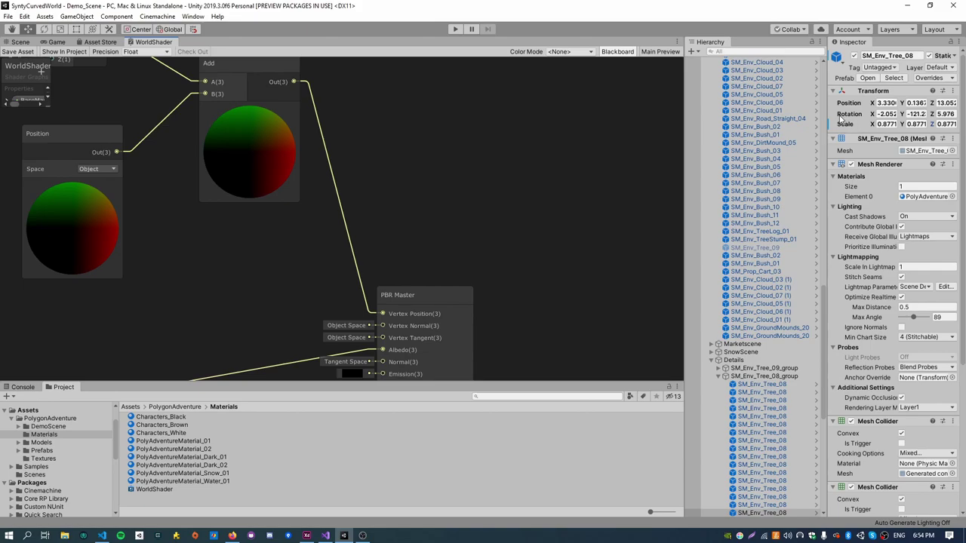
pyautogui.moveTo(375, 121); pyautogui.dragTo(571, 225, button='middle')
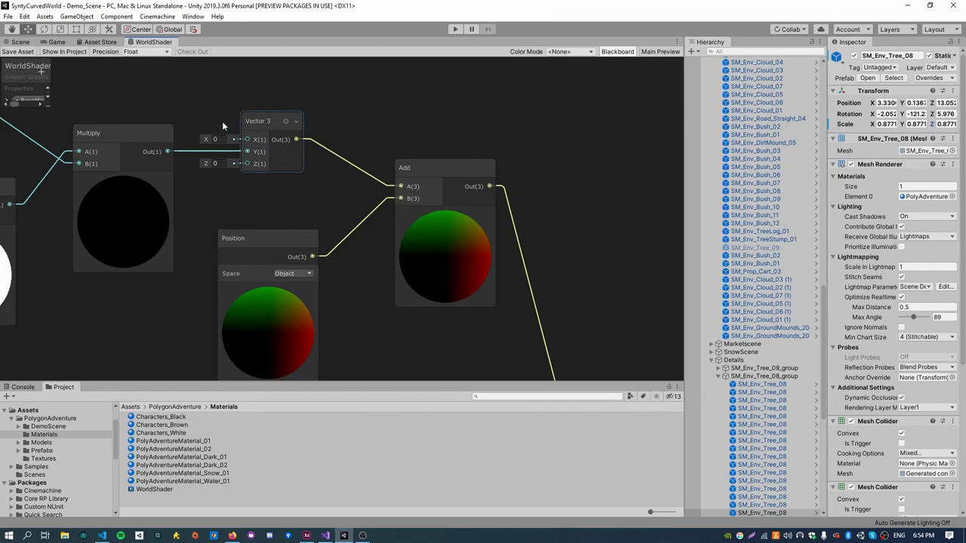
pyautogui.moveTo(222, 123); pyautogui.dragTo(266, 140, button='middle')
pyautogui.moveTo(446, 261); pyautogui.dragTo(282, 183, button='middle')
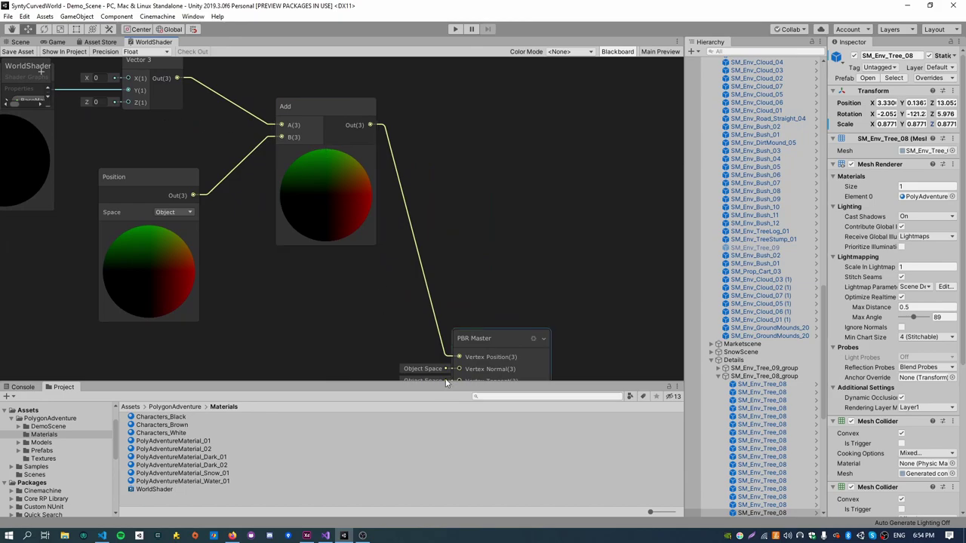
pyautogui.moveTo(288, 295); pyautogui.dragTo(563, 420, button='middle')
# - Add a Transformation Matrix node above the Multiply node in the WorldShader graph
pyautogui.moveTo(303, 147); pyautogui.dragTo(388, 188, button='middle')
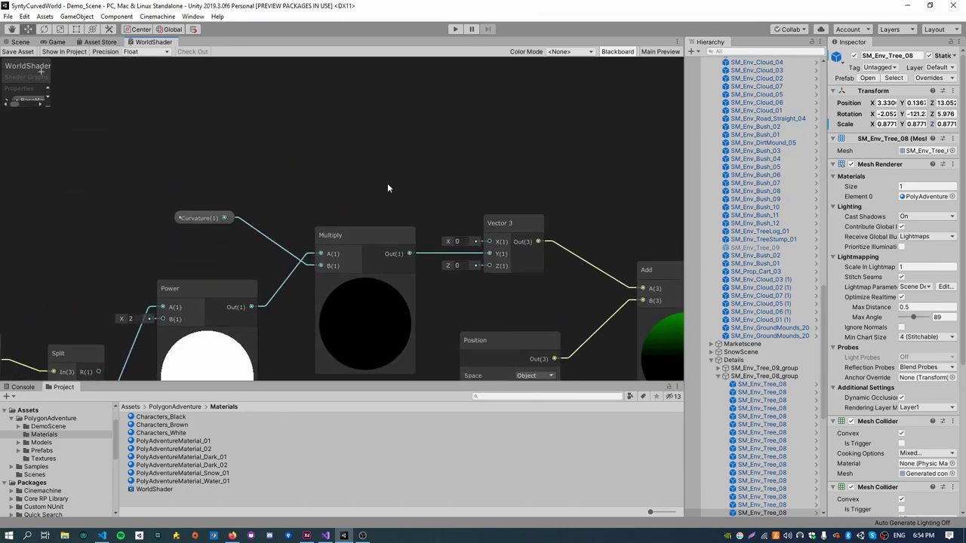
pyautogui.rightClick(328, 155)
pyautogui.click(347, 161)
pyautogui.write('tra')
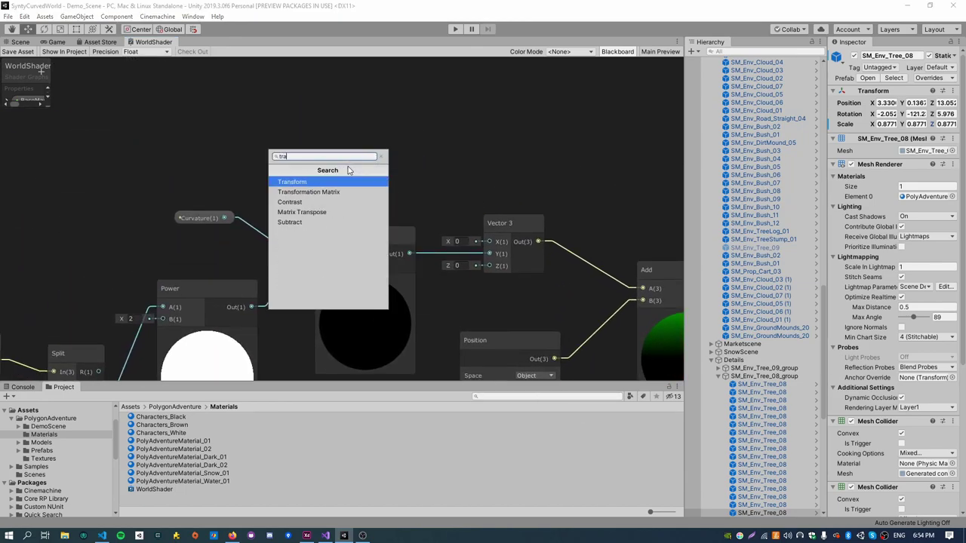
pyautogui.write('ns')
pyautogui.press('Down')
pyautogui.press('Return')
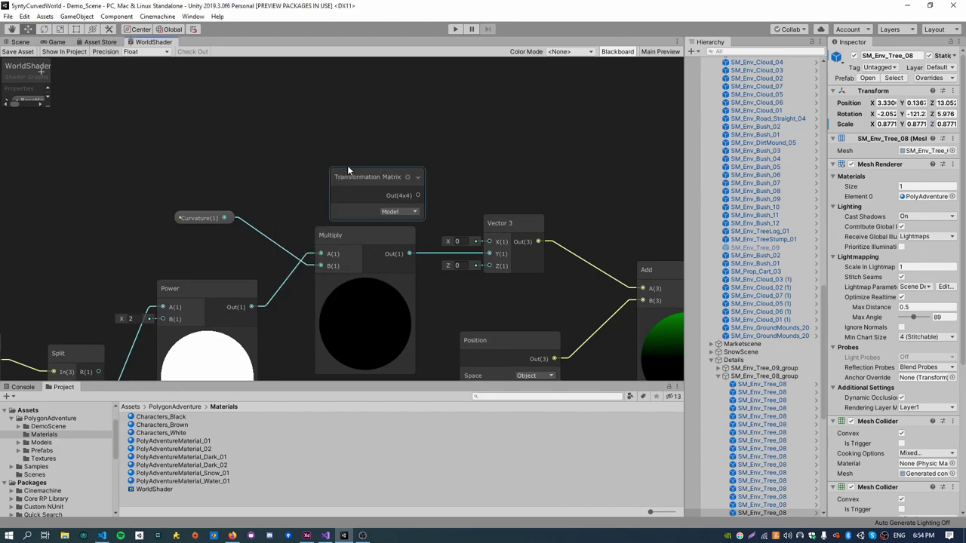
# - Move the Transformation Matrix node above the Curvature property and set its matrix to Inverse Model
pyautogui.moveTo(347, 165); pyautogui.dragTo(234, 100)
pyautogui.click(289, 147)
pyautogui.click(303, 167)
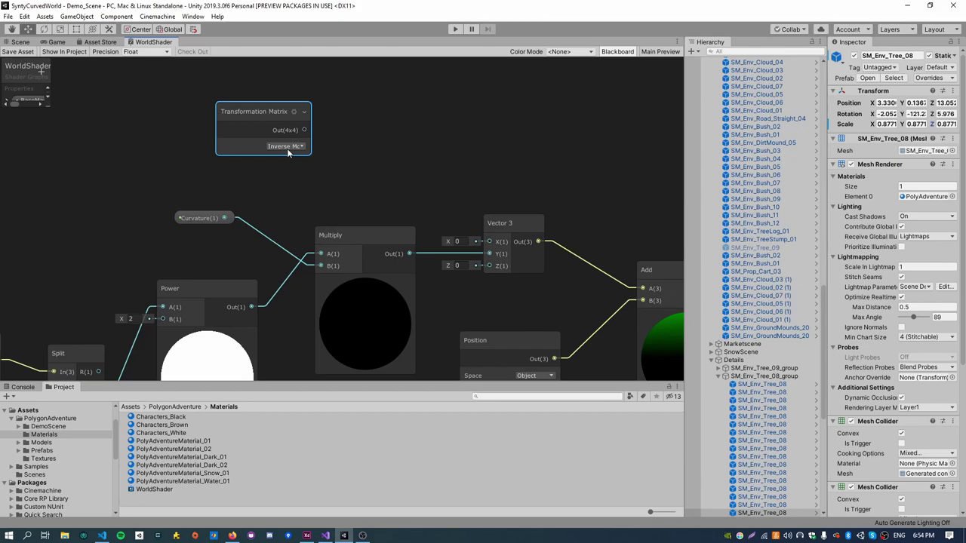
pyautogui.moveTo(583, 301); pyautogui.dragTo(181, 78, button='middle')
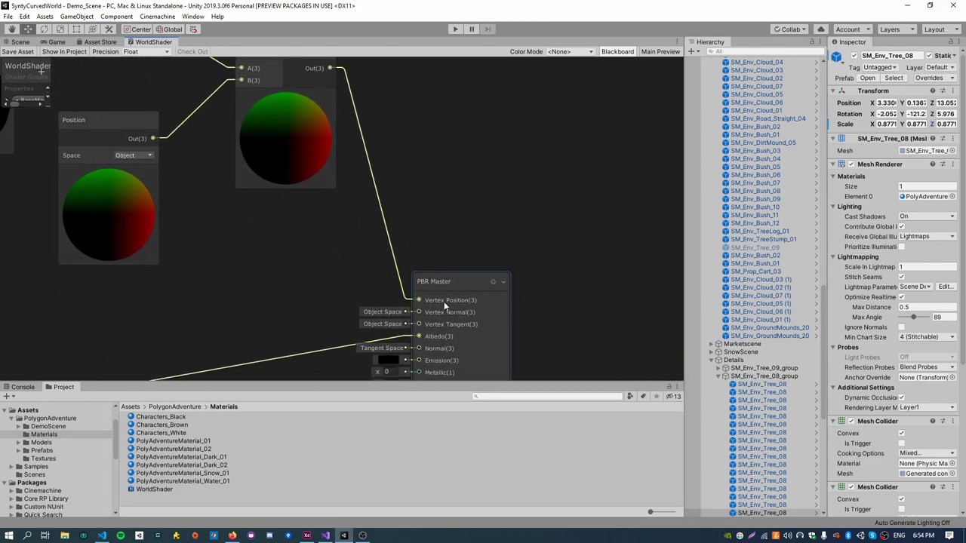
pyautogui.moveTo(286, 178); pyautogui.dragTo(583, 357, button='middle')
pyautogui.moveTo(301, 145); pyautogui.dragTo(317, 208, button='middle')
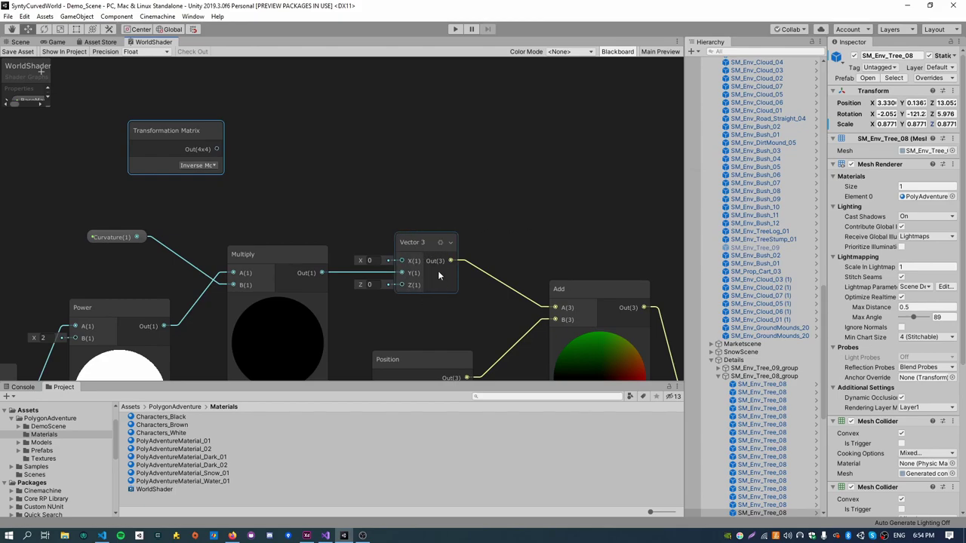
pyautogui.moveTo(388, 180); pyautogui.dragTo(359, 192, button='middle')
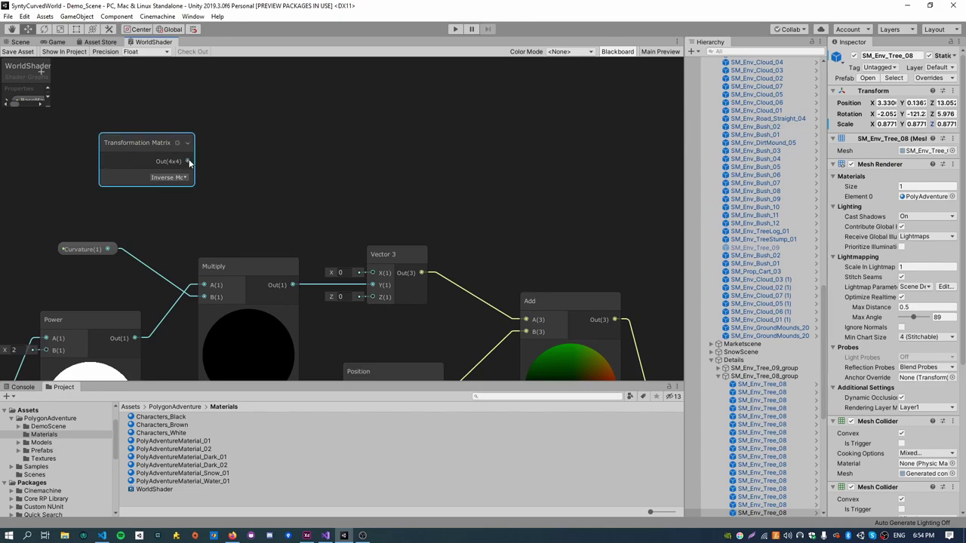
# - Add a Matrix Construction node and place it beside the Transformation Matrix node, above the Multiply and Vector 3 nodes
pyautogui.rightClick(255, 159)
pyautogui.click(285, 163)
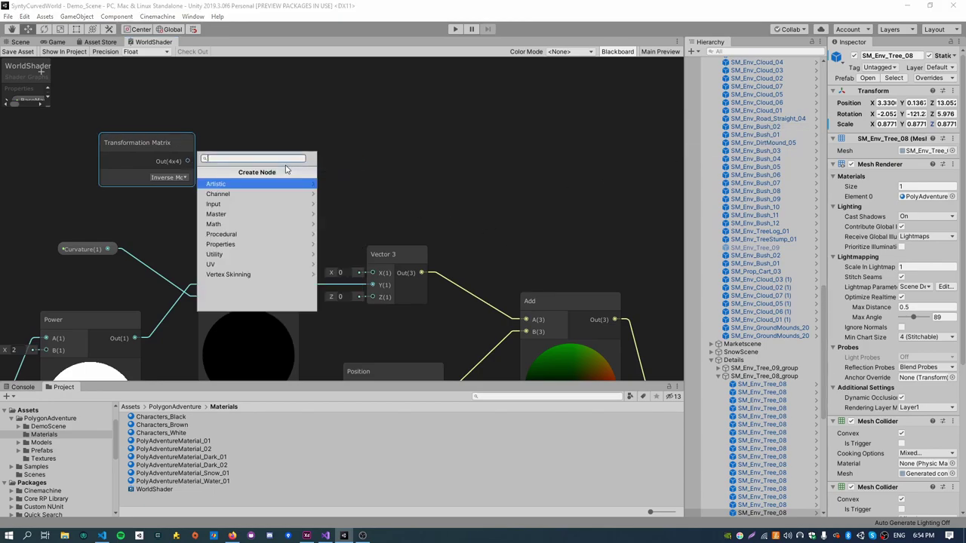
pyautogui.write('mat')
pyautogui.press('Down')
pyautogui.press('Down')
pyautogui.press('Down')
pyautogui.press('Return')
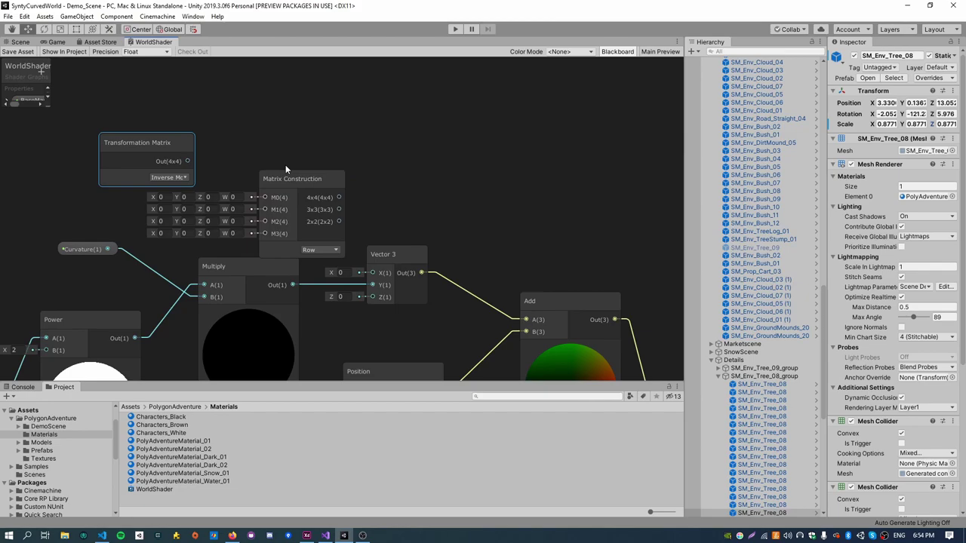
pyautogui.click(308, 168)
pyautogui.moveTo(308, 167); pyautogui.dragTo(340, 134)
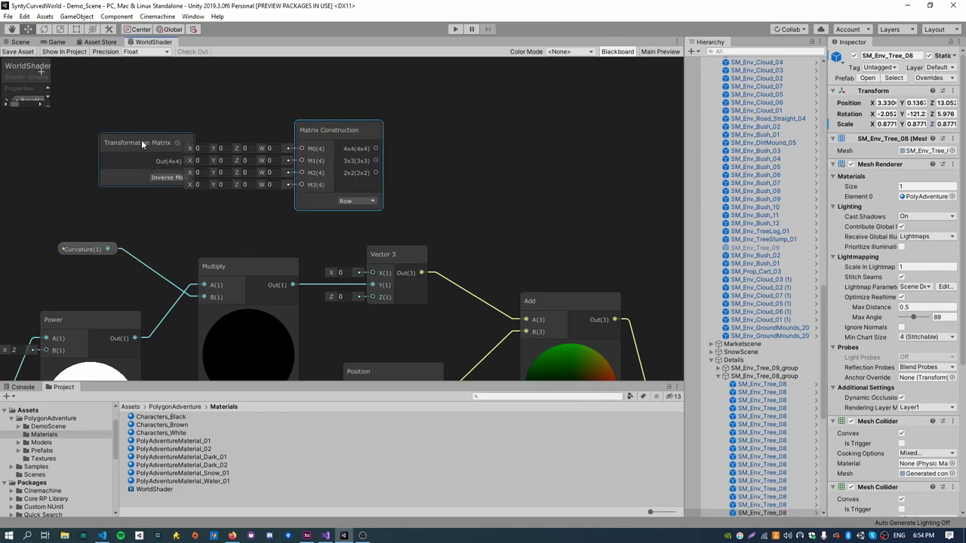
# - Insert a Matrix Split node between Transformation Matrix and Matrix Construction, connecting the 4x4 output and rows M0 to M3
pyautogui.moveTo(141, 139); pyautogui.dragTo(302, 149)
pyautogui.write('split')
pyautogui.press('Return')
pyautogui.moveTo(223, 161); pyautogui.dragTo(301, 161)
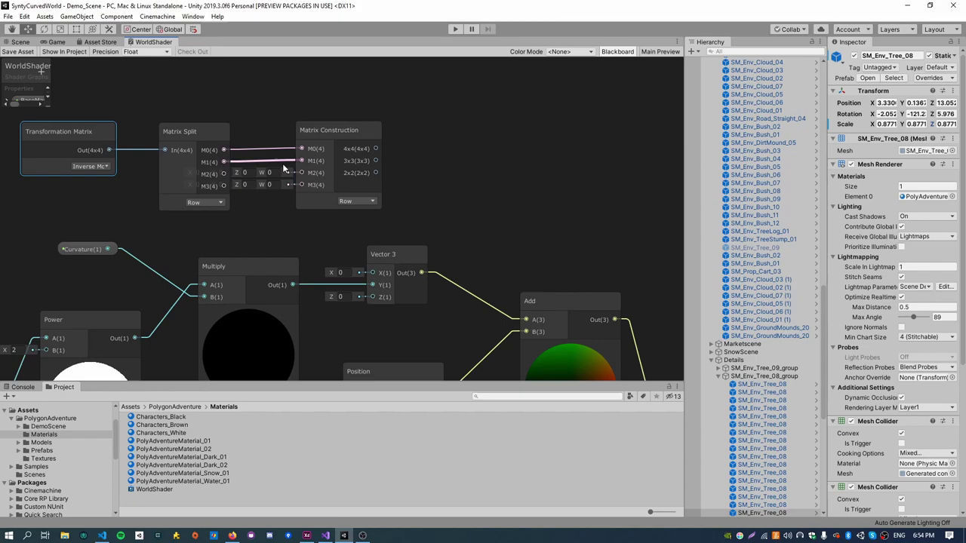
pyautogui.moveTo(223, 174); pyautogui.dragTo(302, 185)
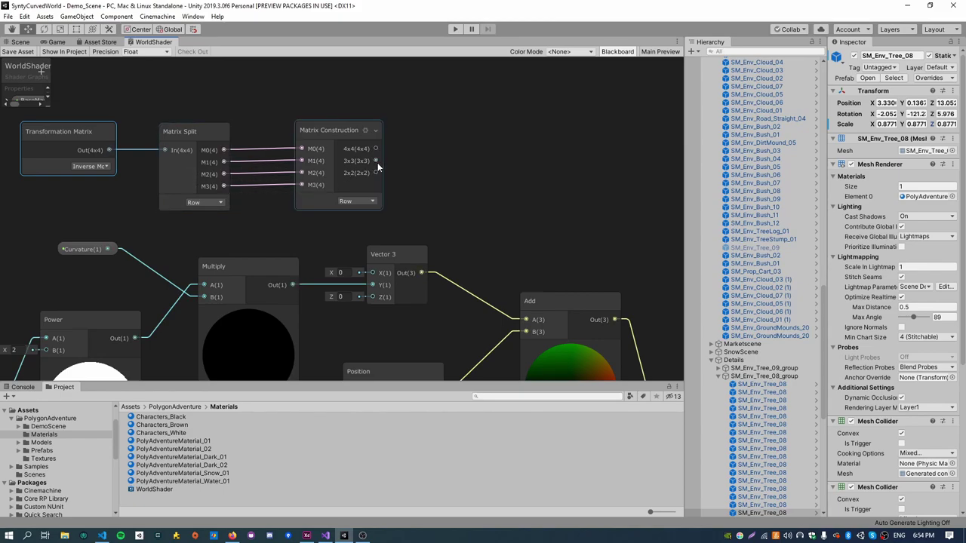
# - Add a Multiply node fed by Matrix Construction's 3x3 output and connect the Vector 3 output to its B input
pyautogui.moveTo(396, 171); pyautogui.dragTo(310, 193, button='middle')
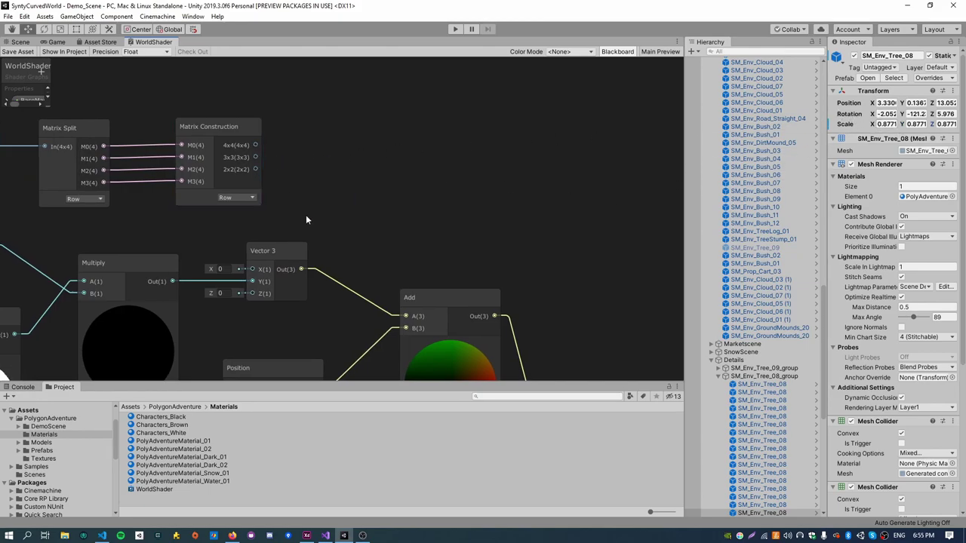
pyautogui.moveTo(306, 215); pyautogui.dragTo(253, 170, button='middle')
pyautogui.moveTo(209, 137); pyautogui.dragTo(293, 151)
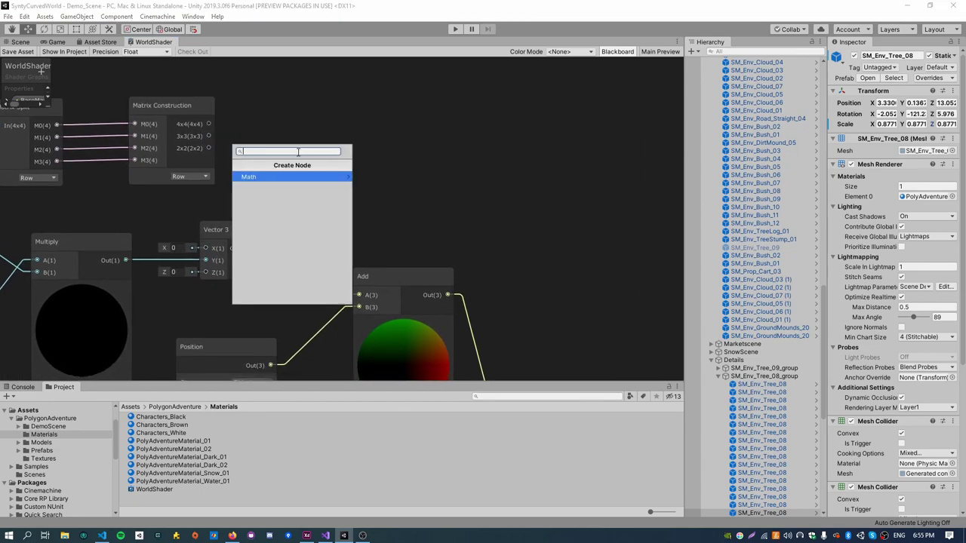
pyautogui.write('multiply')
pyautogui.press('Return')
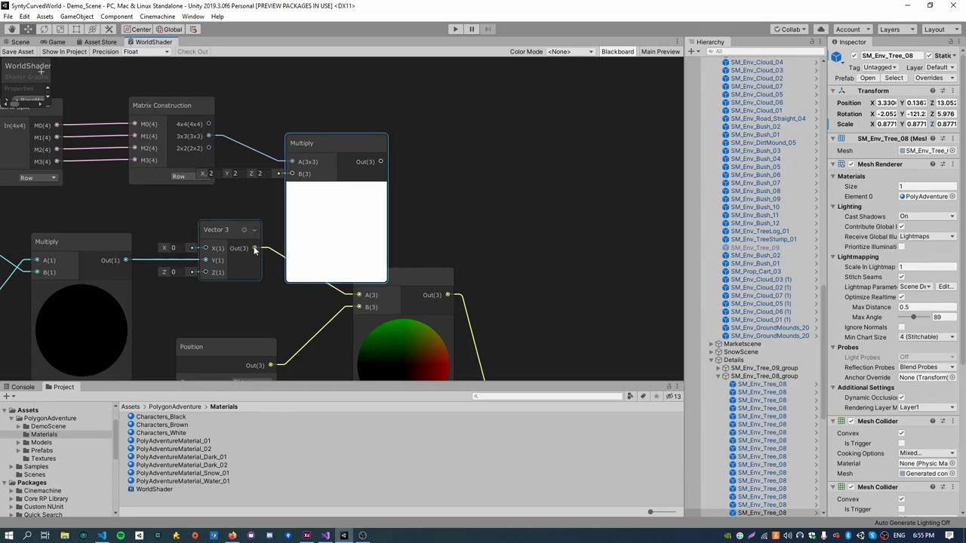
pyautogui.moveTo(255, 247); pyautogui.dragTo(287, 175)
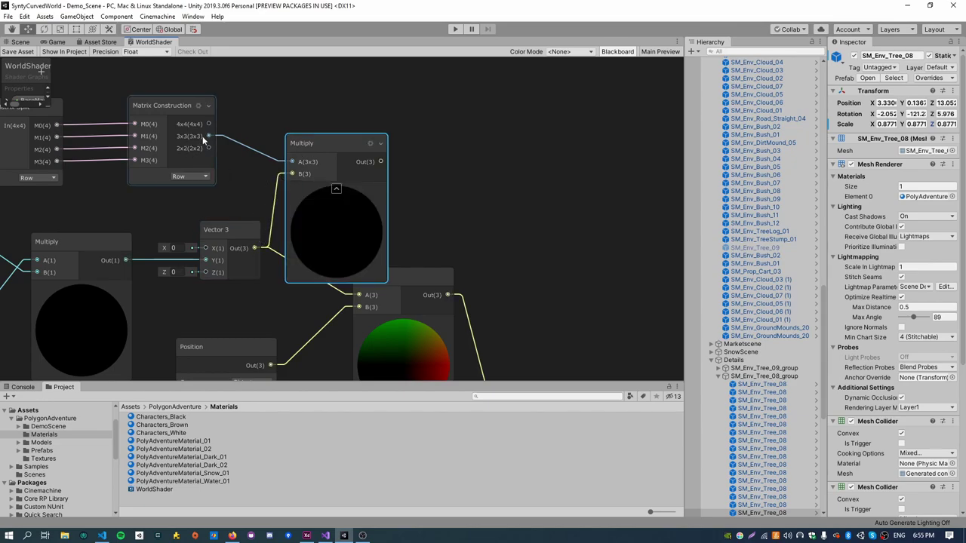
# - Make room around the Add node and connect the new Multiply node's output to its A input
pyautogui.moveTo(416, 282); pyautogui.dragTo(269, 208, button='middle')
pyautogui.moveTo(268, 212); pyautogui.dragTo(375, 214)
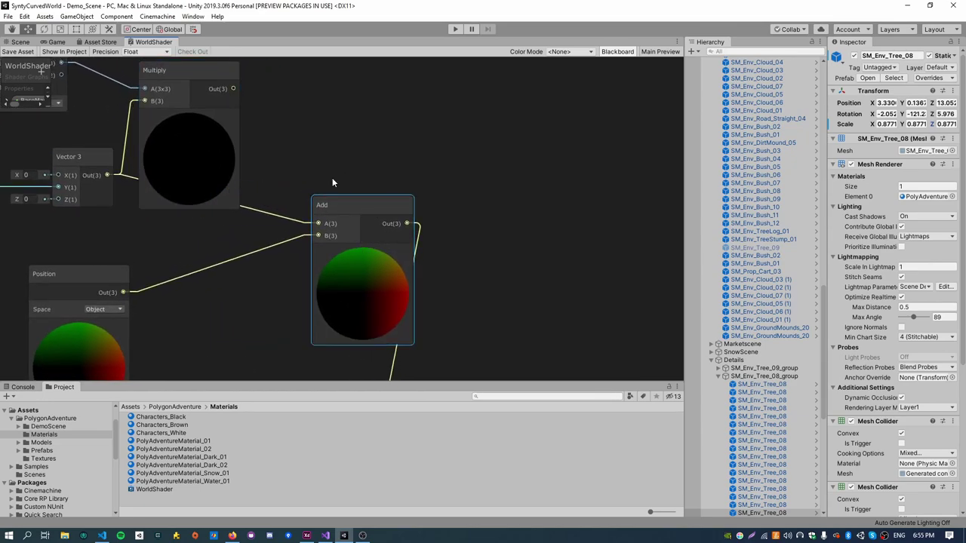
pyautogui.moveTo(233, 89); pyautogui.dragTo(288, 213)
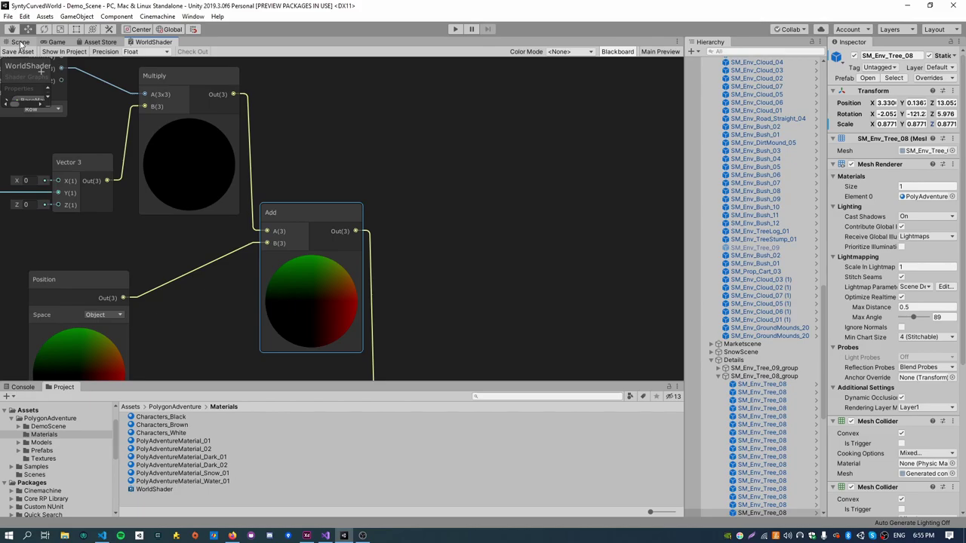
# - Examine the trees, road, cart and market buildings in the Scene view to check how the updated shader bends them
pyautogui.click(21, 42)
pyautogui.scroll(-5, 400, 243)
pyautogui.moveTo(397, 262); pyautogui.dragTo(444, 290, button='right')
pyautogui.click(444, 289)
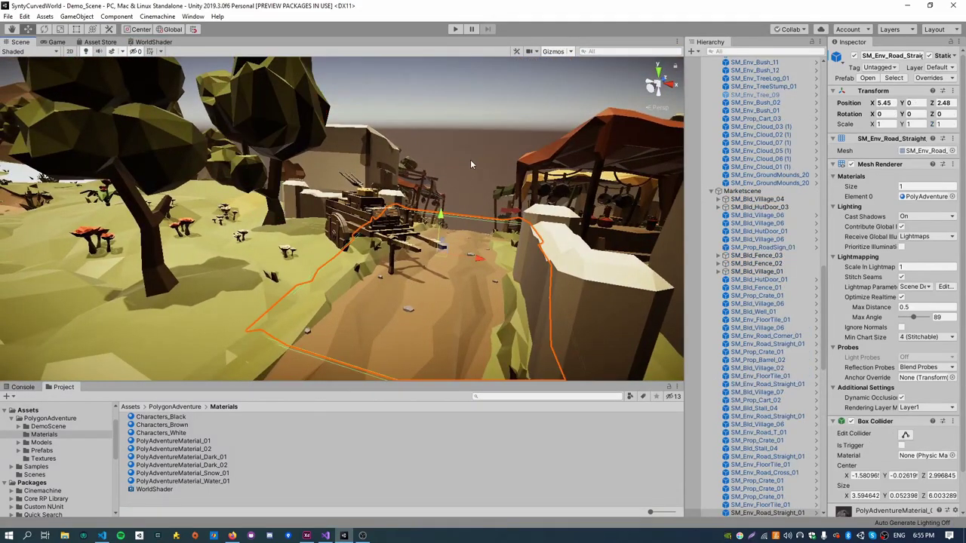
pyautogui.click(470, 164)
pyautogui.moveTo(470, 165); pyautogui.dragTo(453, 173, button='right')
pyautogui.click(498, 104)
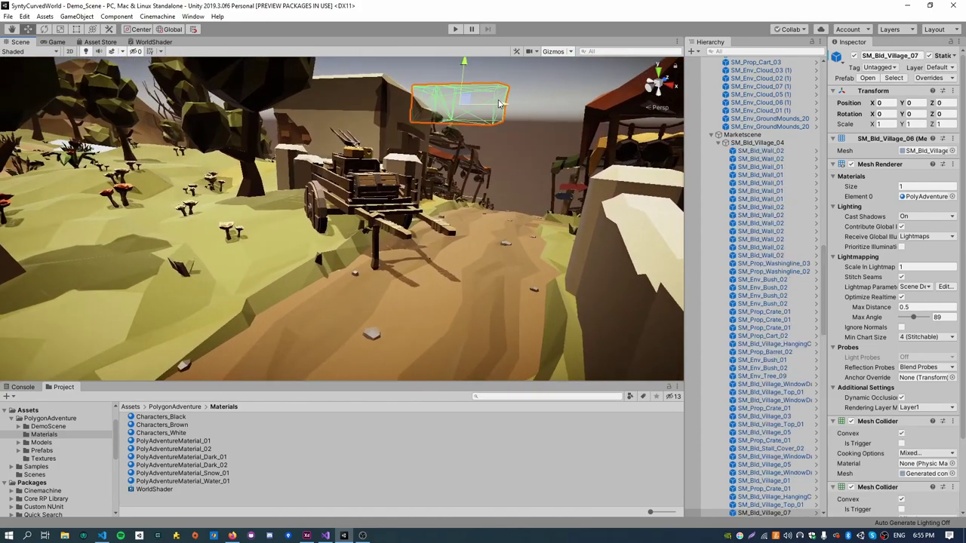
pyautogui.moveTo(511, 112); pyautogui.dragTo(524, 138, button='right')
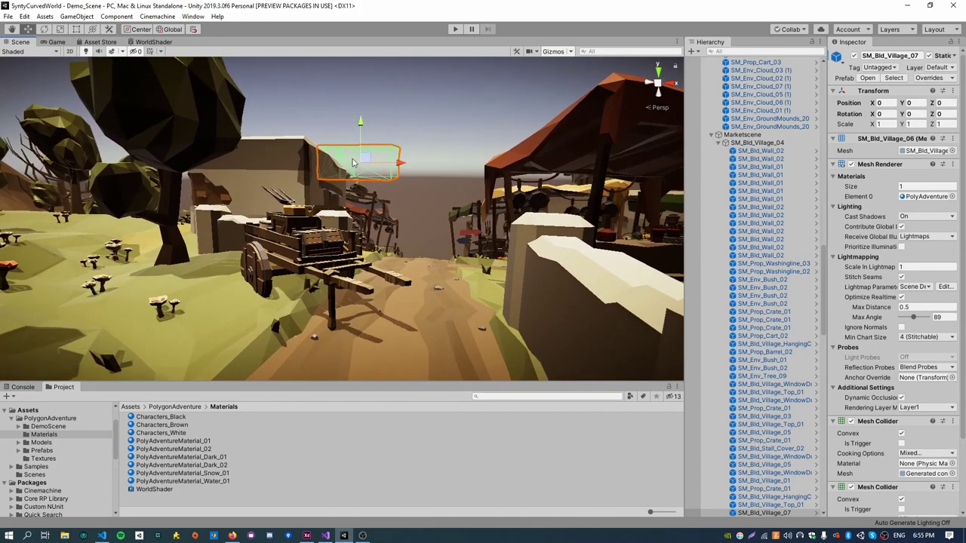
pyautogui.click(384, 94)
pyautogui.moveTo(495, 112); pyautogui.dragTo(321, 163, button='right')
pyautogui.click(430, 80)
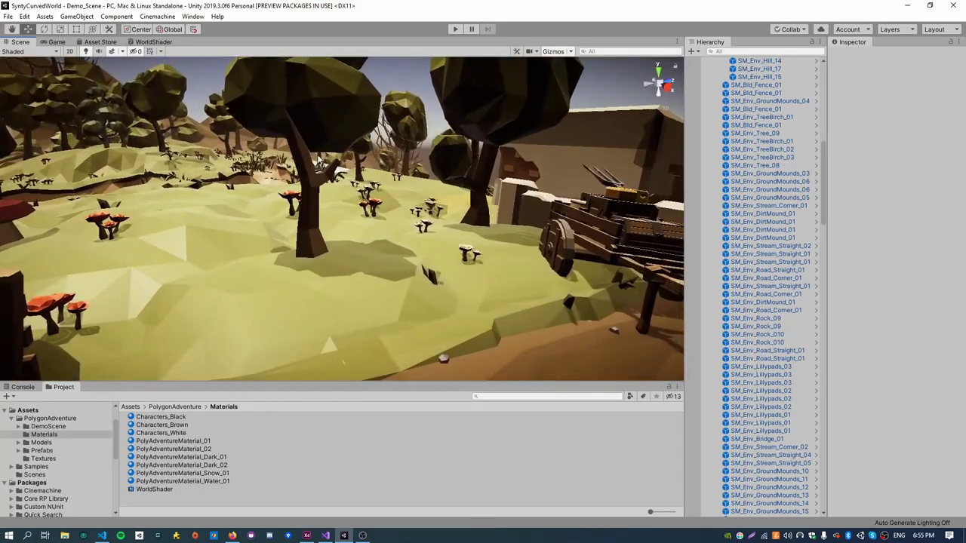
pyautogui.moveTo(329, 268); pyautogui.dragTo(513, 246, button='right')
pyautogui.moveTo(299, 243); pyautogui.dragTo(502, 310, button='right')
# - Play the scene, walk the knight forward along the road through the market, and stop play mode
pyautogui.click(455, 29)
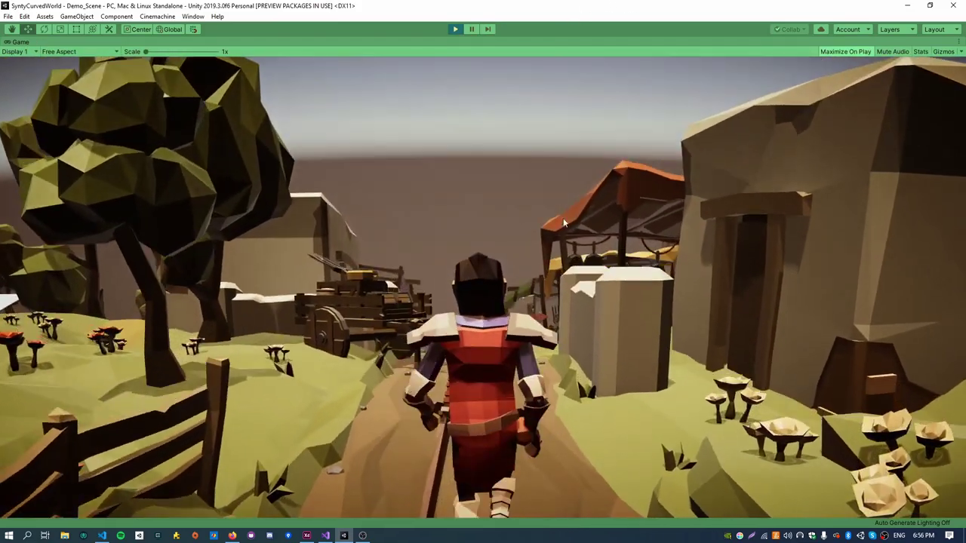
pyautogui.press('w')
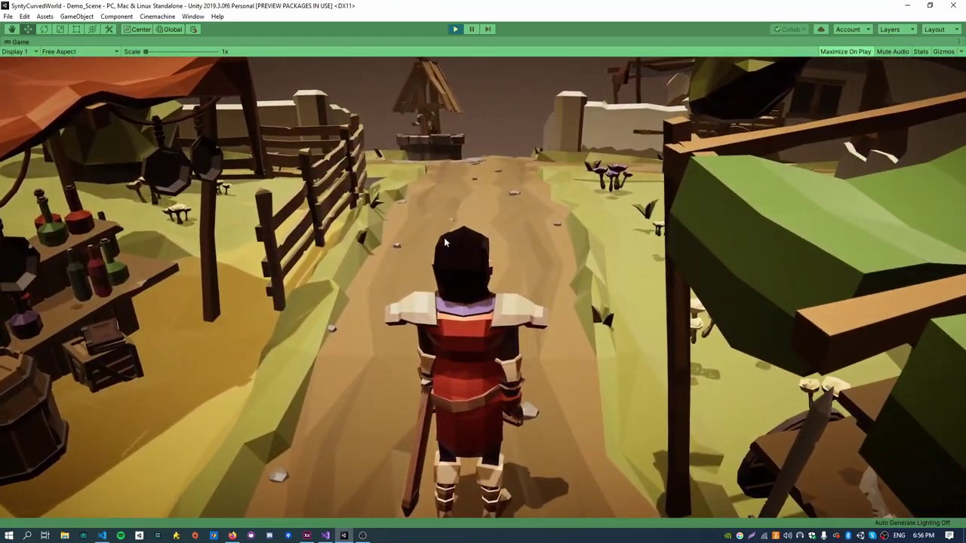
pyautogui.click(455, 28)
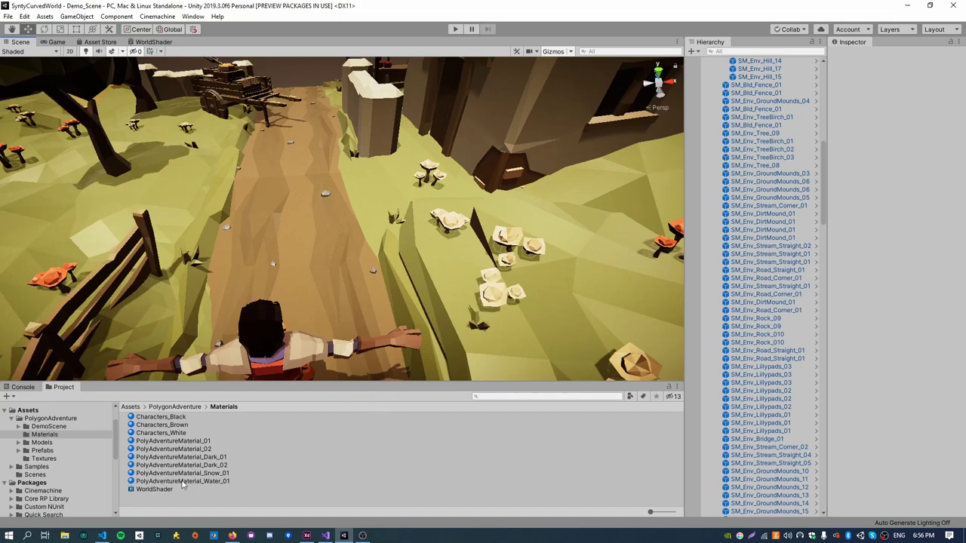
# - Collapse the AdventureScene and Marketscene groups in the Hierarchy
pyautogui.scroll(8, 789, 132)
pyautogui.moveTo(823, 98); pyautogui.dragTo(822, 76)
pyautogui.click(711, 125)
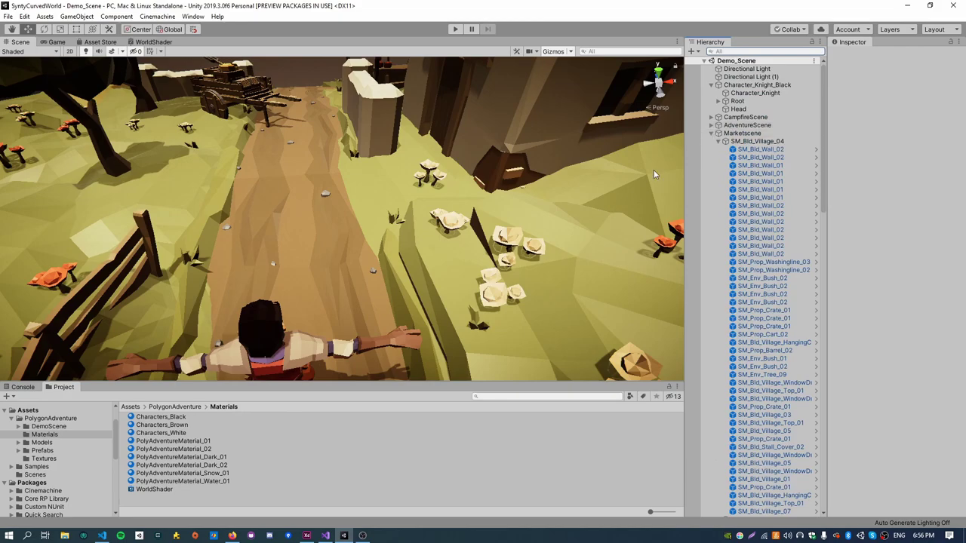
pyautogui.click(711, 134)
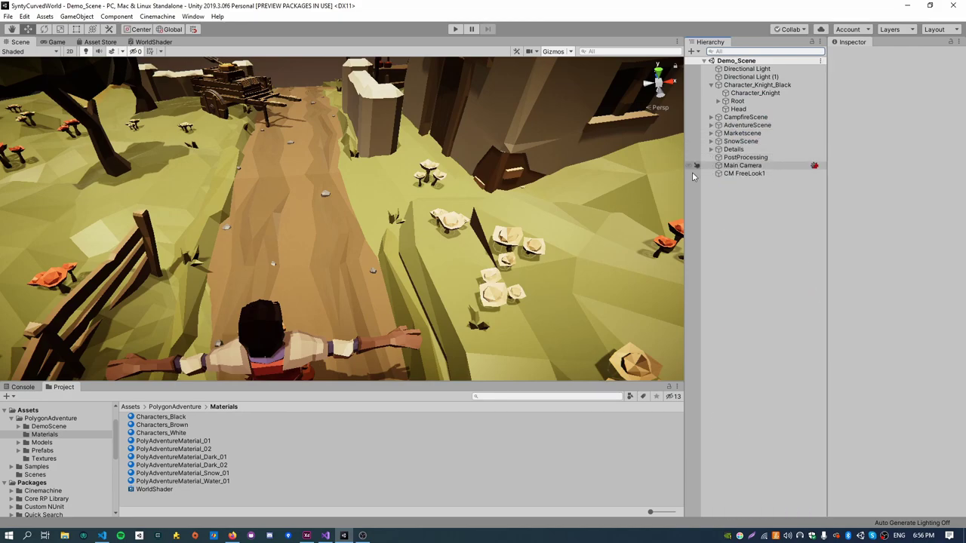
# - Adjust the Curvature of PolyAdventureMaterial_01, check PolyAdventureMaterial_02 and PolyAdventureMaterial_Dark_02, and look over the scene
pyautogui.click(172, 441)
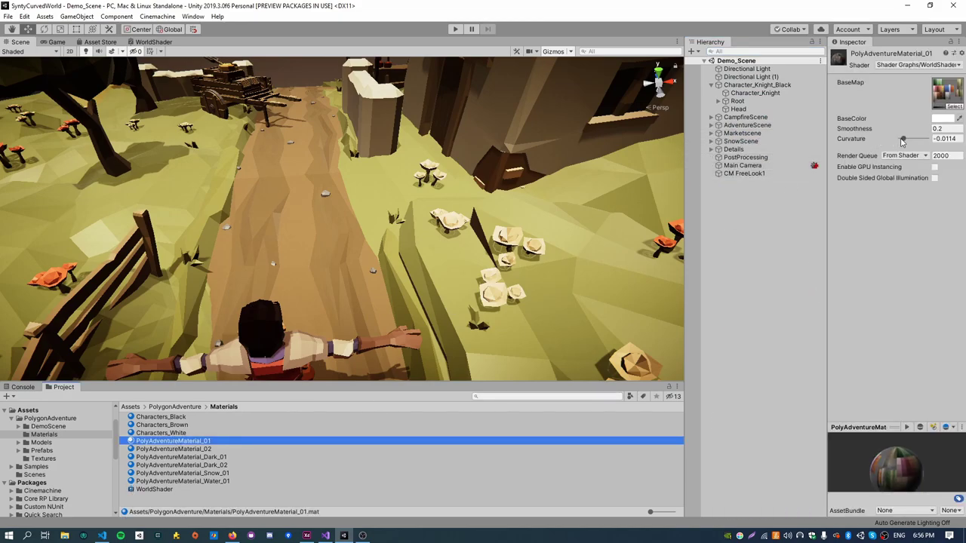
pyautogui.moveTo(903, 140); pyautogui.dragTo(920, 139)
pyautogui.click(180, 450)
pyautogui.click(189, 465)
pyautogui.moveTo(511, 288); pyautogui.dragTo(431, 195, button='right')
# - Create an empty object in Demo_Scene and name it CurvatureManager
pyautogui.rightClick(745, 195)
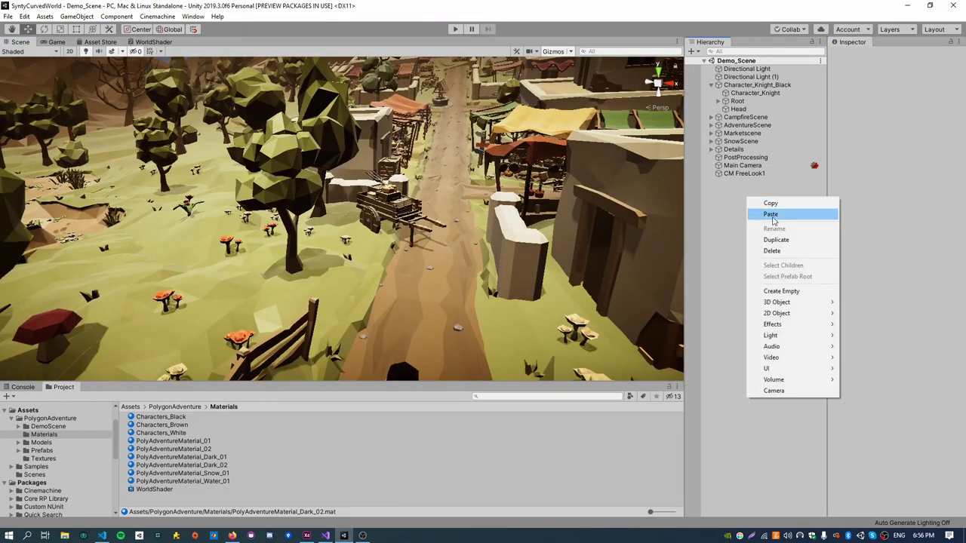
pyautogui.click(781, 291)
pyautogui.click(911, 56)
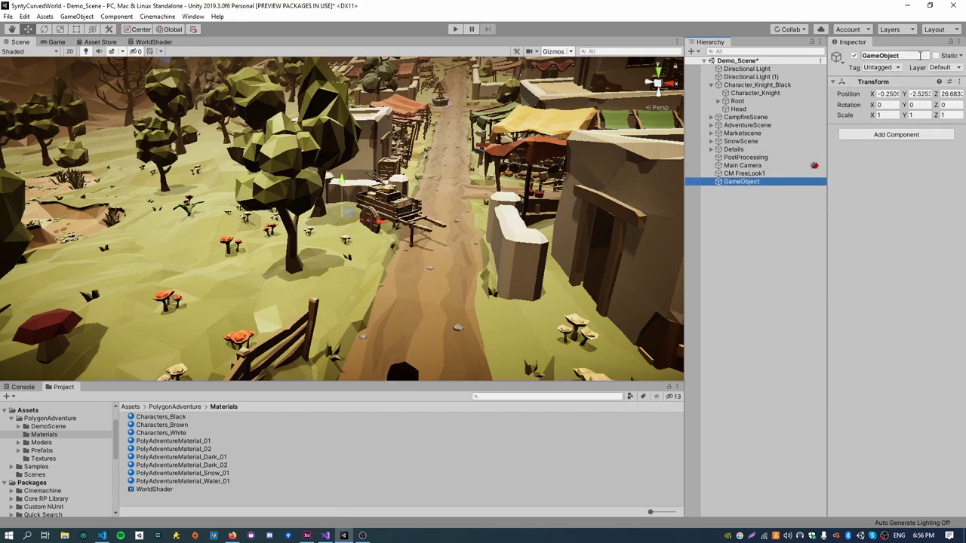
pyautogui.write('CurvatureManager')
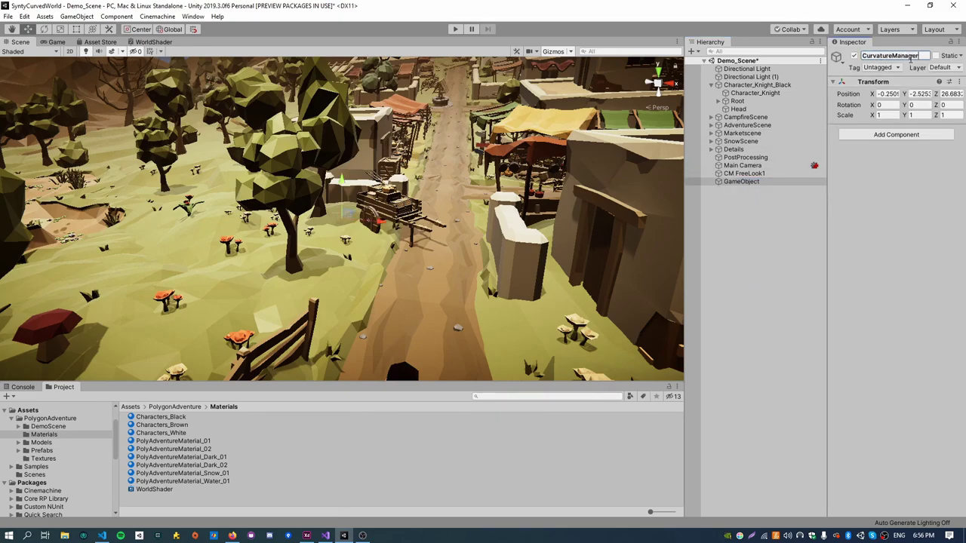
pyautogui.press('Return')
# - Add a new WorldCurvature script component to CurvatureManager and open the script in Visual Studio
pyautogui.click(875, 137)
pyautogui.press('Return')
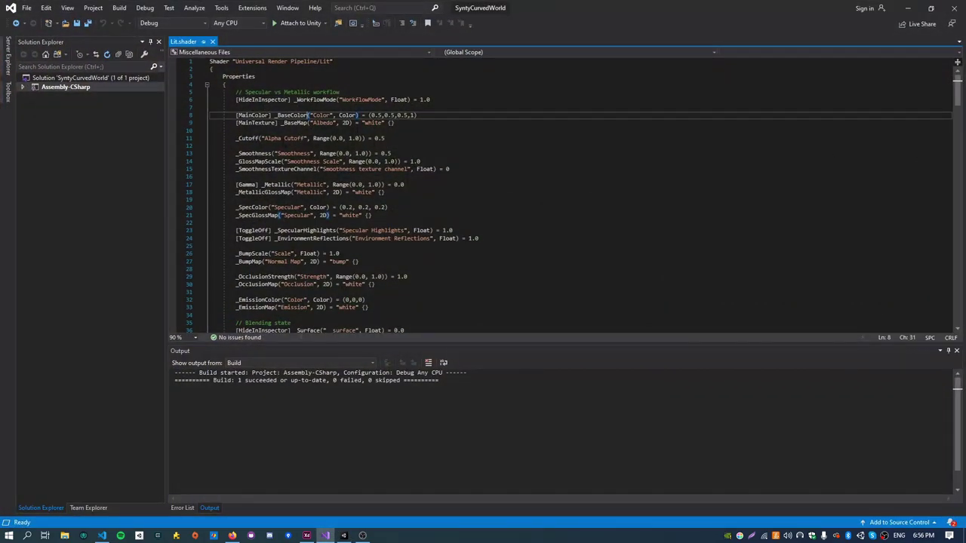
pyautogui.click(908, 8)
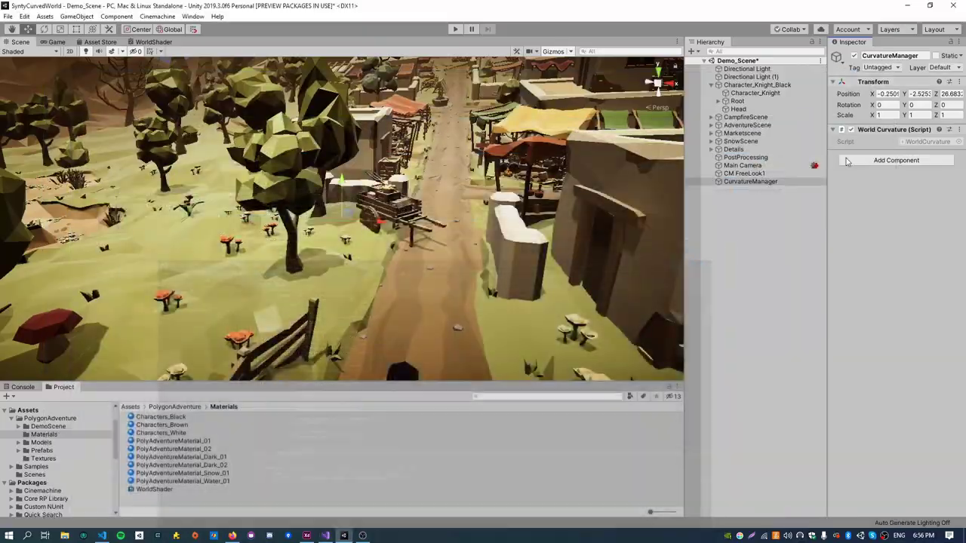
pyautogui.doubleClick(915, 142)
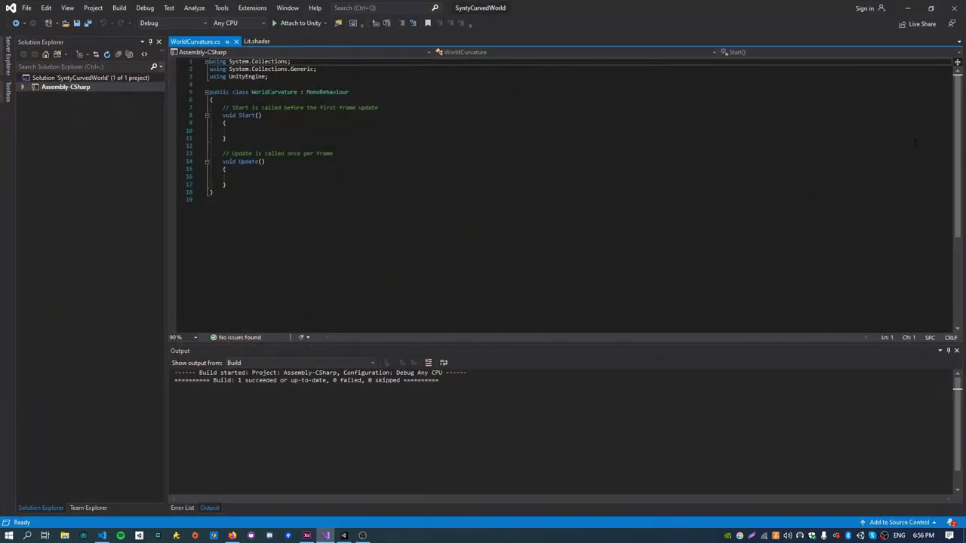
# - Replace the Start and Update methods of the WorldCurvature class with a public float field named Curvature
pyautogui.moveTo(223, 107); pyautogui.dragTo(240, 161)
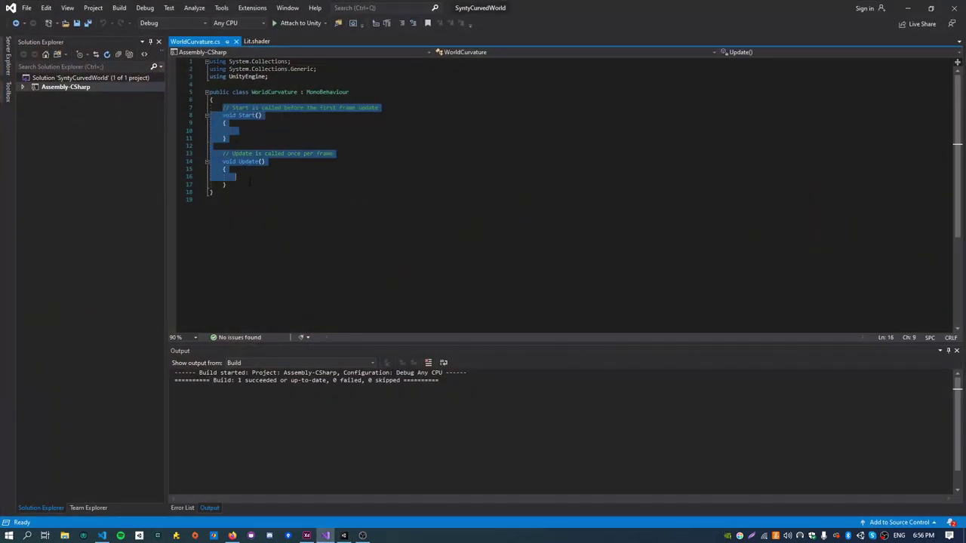
pyautogui.moveTo(233, 185); pyautogui.dragTo(222, 108)
pyautogui.write('public float Curvature;')
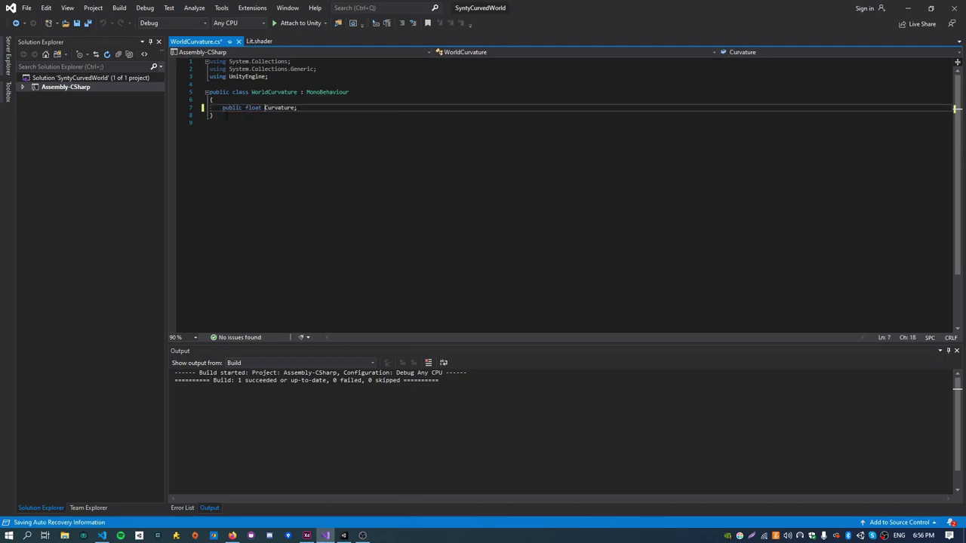
# - Add a Range attribute from -0.015f to 0.015f above the Curvature field
pyautogui.press('Up')
pyautogui.press('Return')
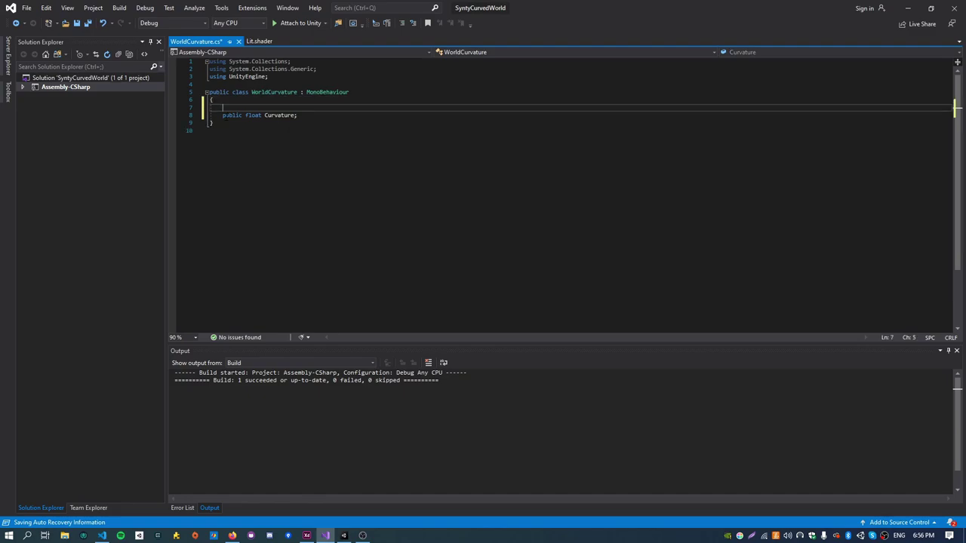
pyautogui.write('[Ran')
pyautogui.press('Tab')
pyautogui.write('(')
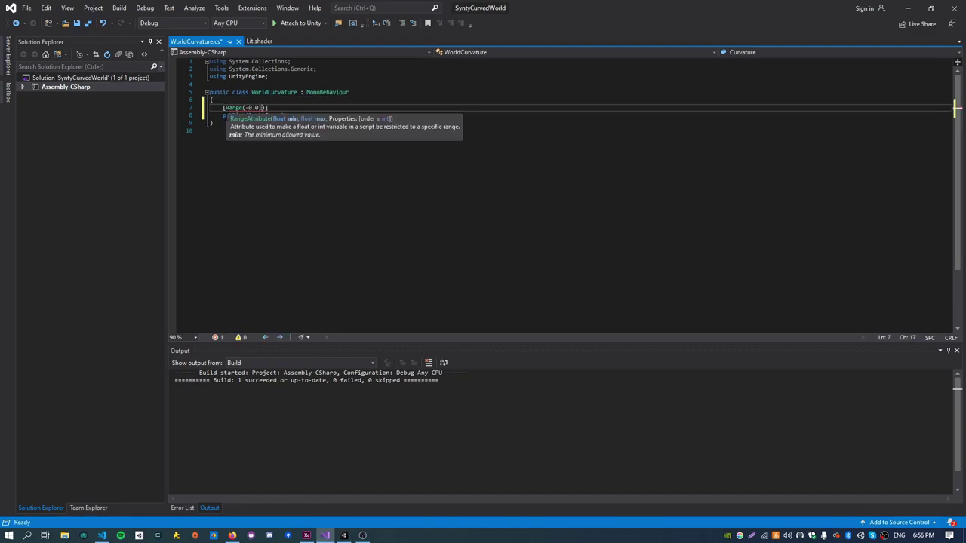
pyautogui.write('-0.015, 0.01')
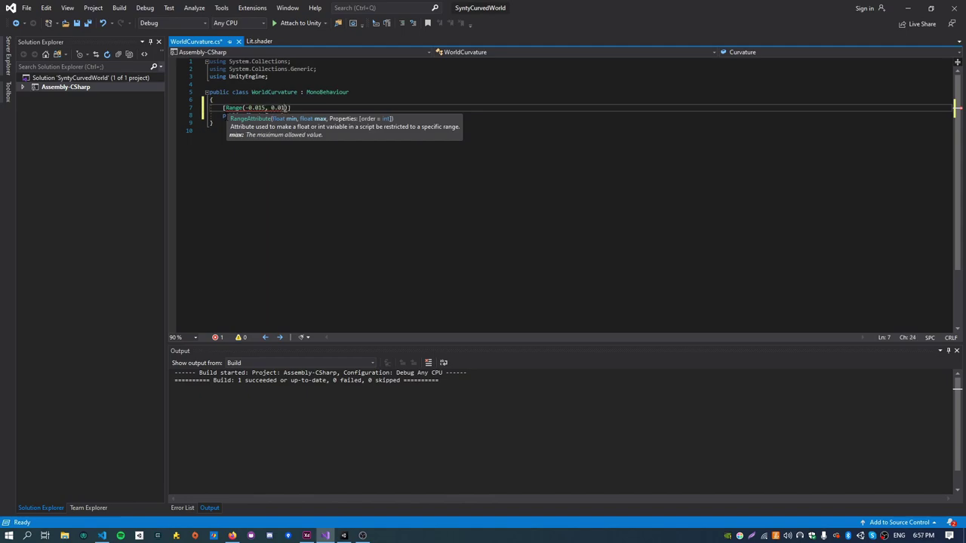
pyautogui.write('5')
pyautogui.press('End')
pyautogui.press('Left')
pyautogui.press('Left')
pyautogui.write('f')
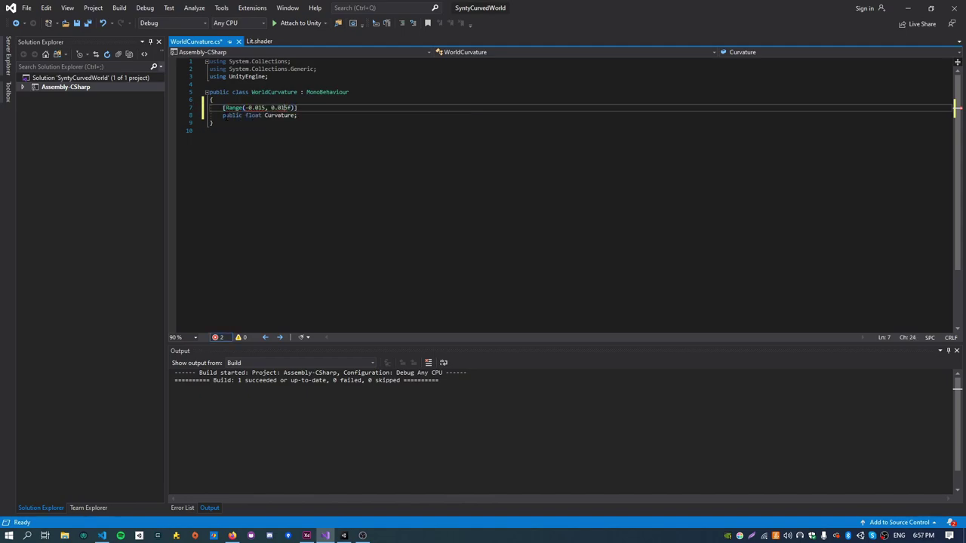
pyautogui.press('Left')
pyautogui.press('Left')
pyautogui.press('Left')
pyautogui.write('f')
pyautogui.press('Down')
pyautogui.press('End')
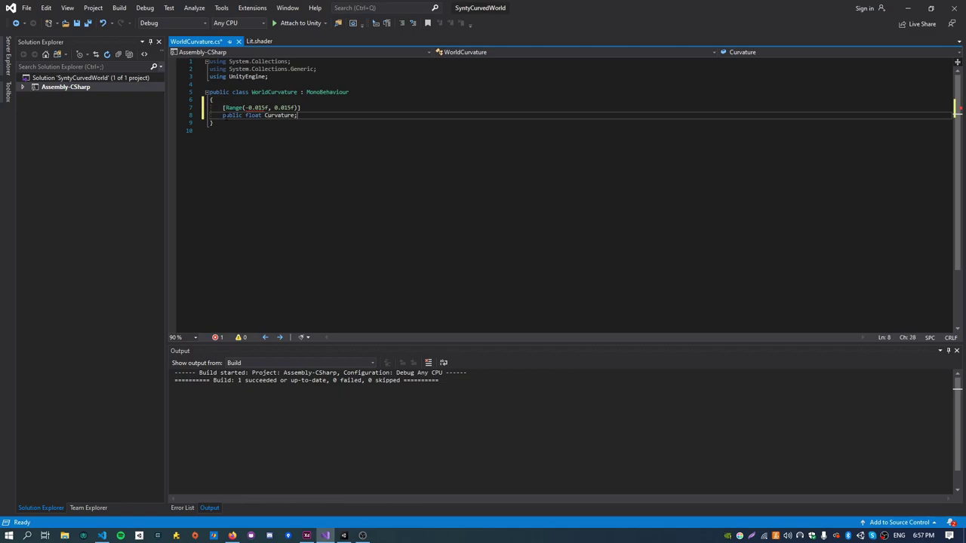
# - Declare a public Material array field named materials below the Curvature field
pyautogui.press('Return')
pyautogui.press('Return')
pyautogui.write('public Mate')
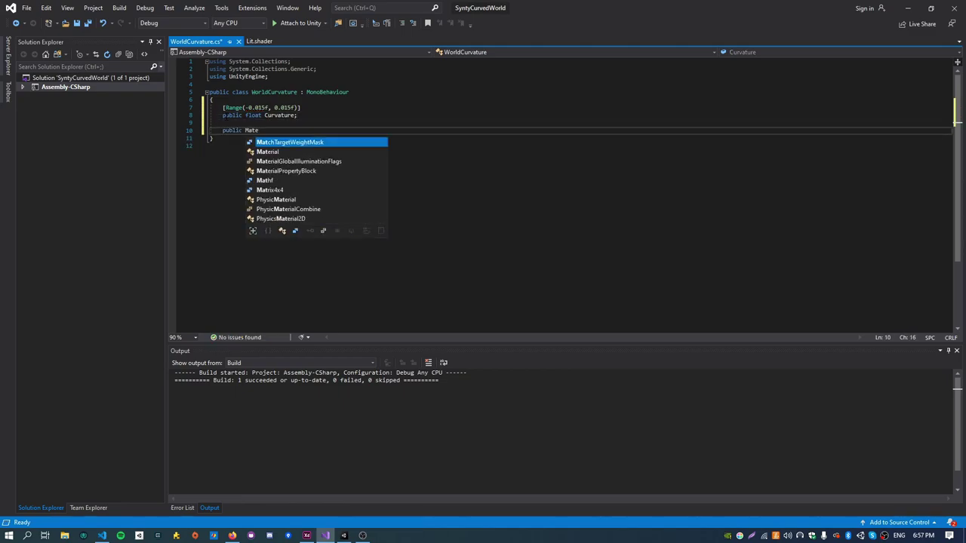
pyautogui.write('rial[] materials;')
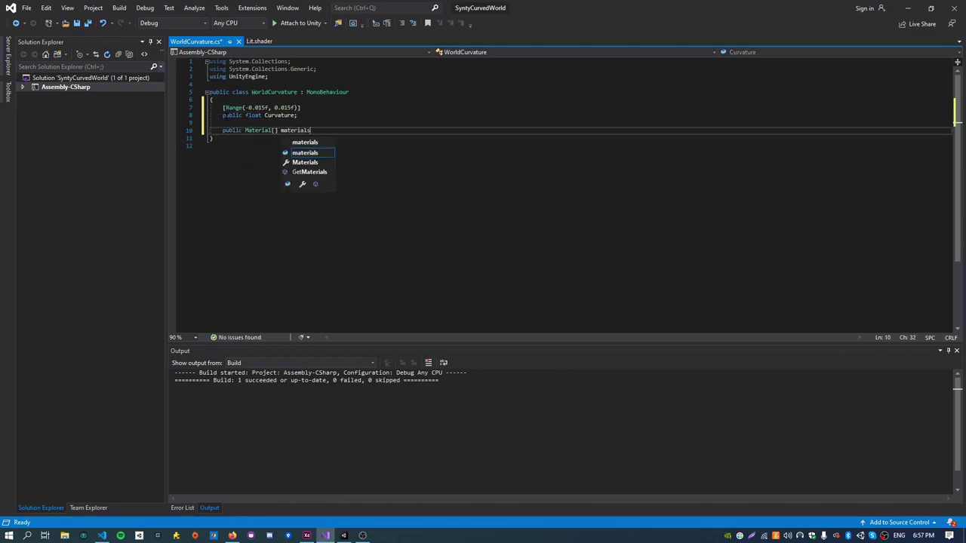
# - Add a private void OnValidate method below the materials field
pyautogui.press('Return')
pyautogui.press('Return')
pyautogui.write('Onv')
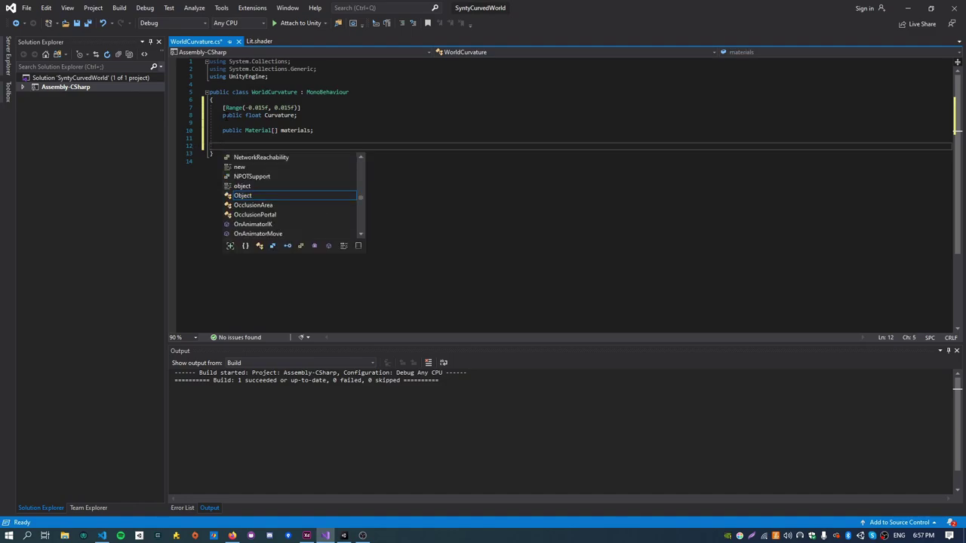
pyautogui.press('Tab')
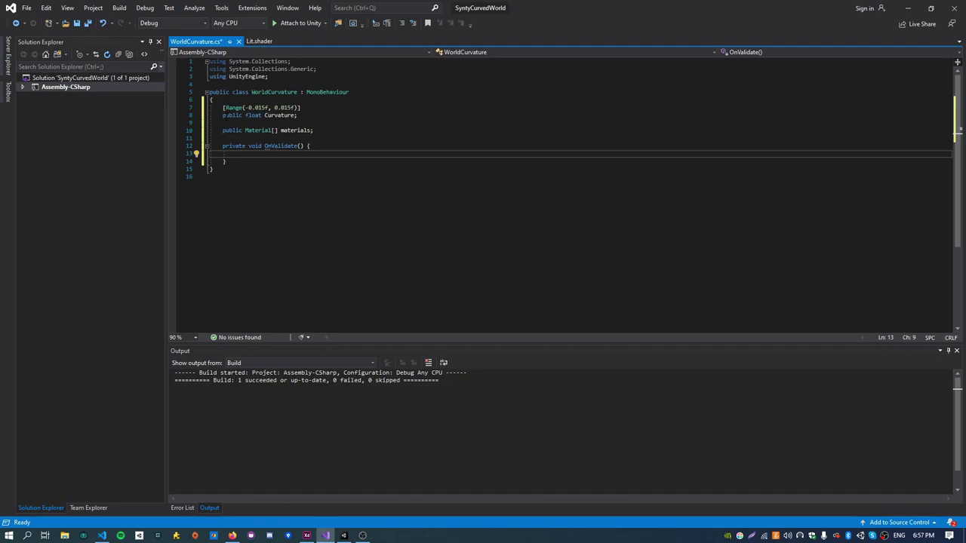
# - Inside OnValidate, write a foreach loop over materials with variable mat that calls mat.SetFloat on "_Curvature"
pyautogui.doubleClick(277, 114)
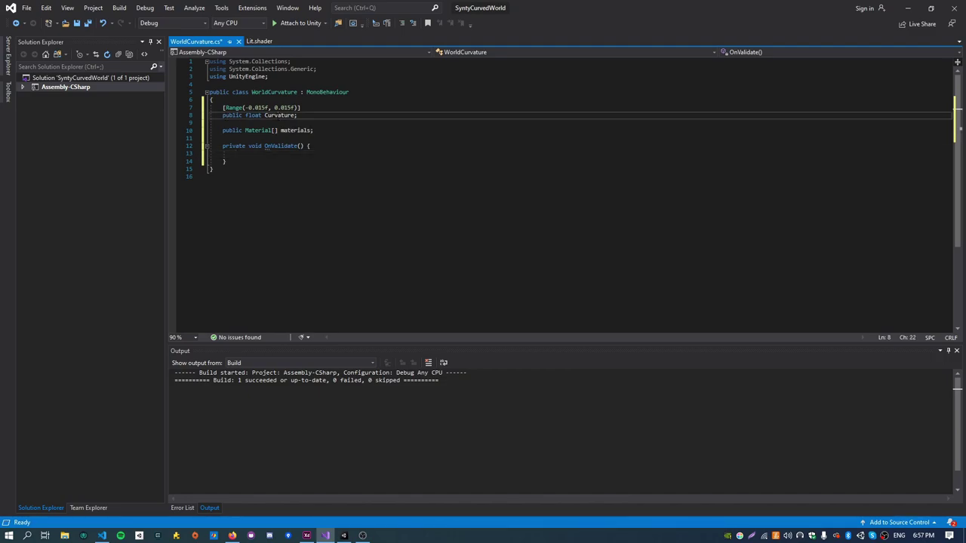
pyautogui.click(295, 154)
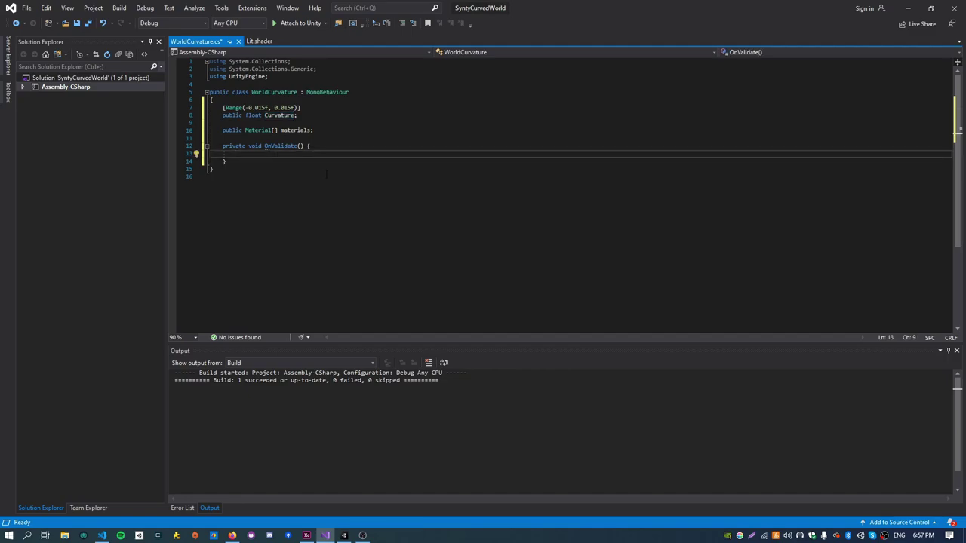
pyautogui.write('foreach')
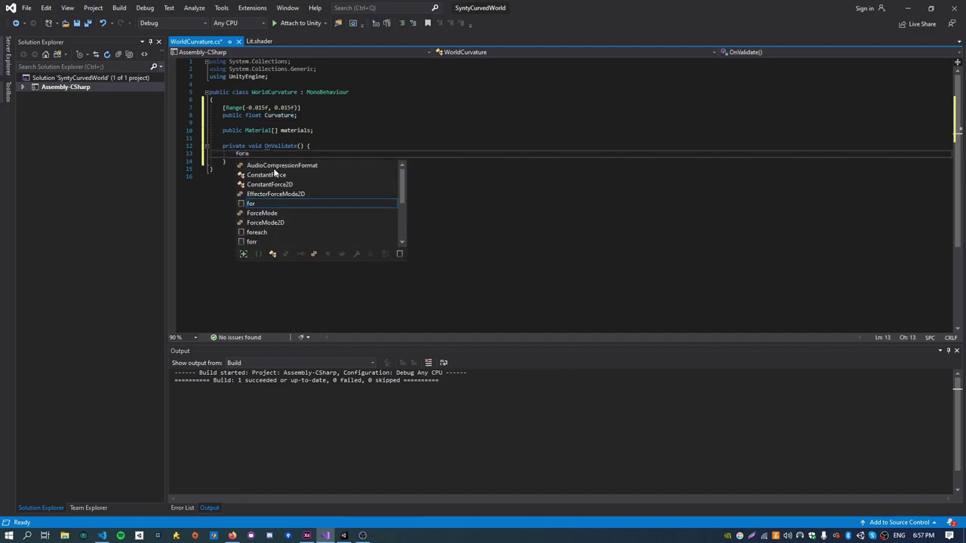
pyautogui.write('(var ')
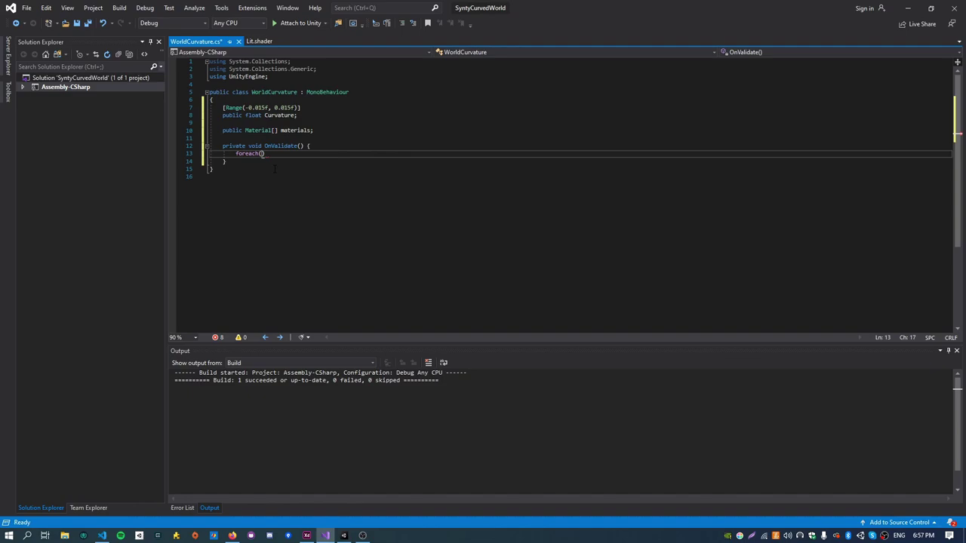
pyautogui.write('mat in materials) {')
pyautogui.press('Return')
pyautogui.write('mat.setFl')
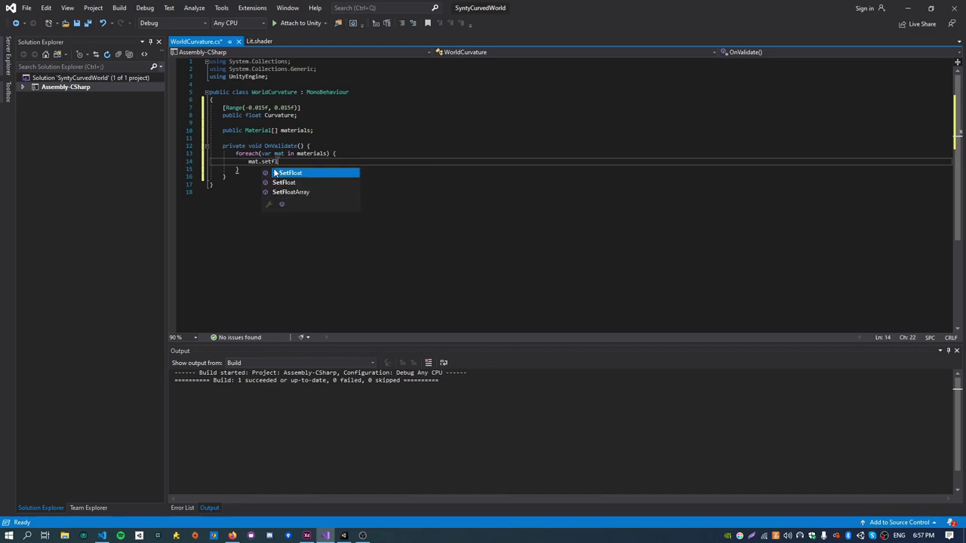
pyautogui.write('oat("_Curvature')
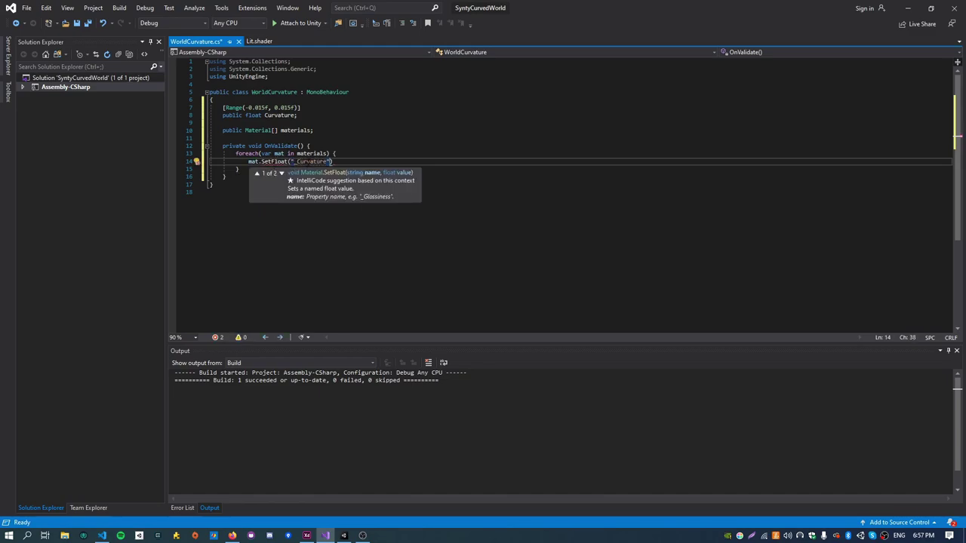
# - Copy the Curvature property's reference from the WorldShader graph into the SetFloat call, and pass Curvature as its value
pyautogui.click(307, 536)
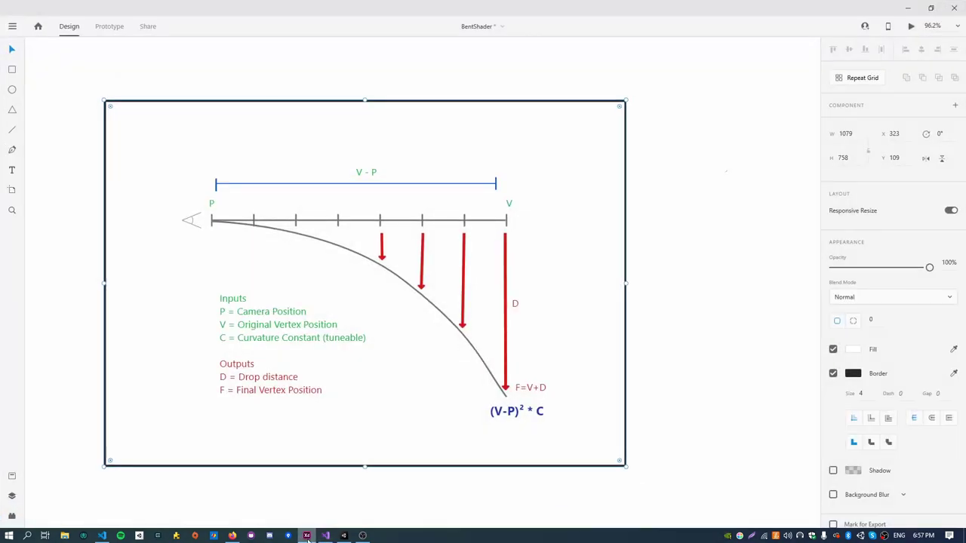
pyautogui.click(308, 536)
pyautogui.click(325, 536)
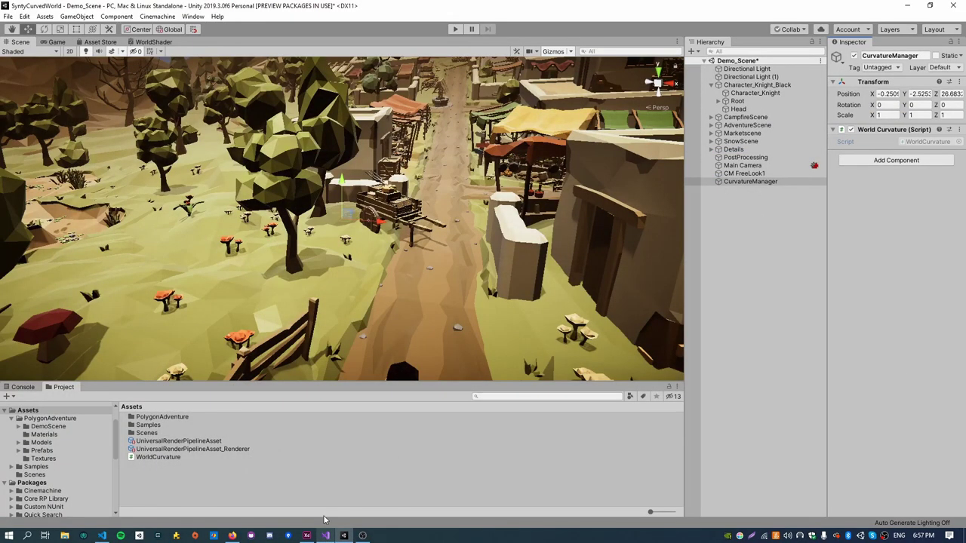
pyautogui.click(154, 42)
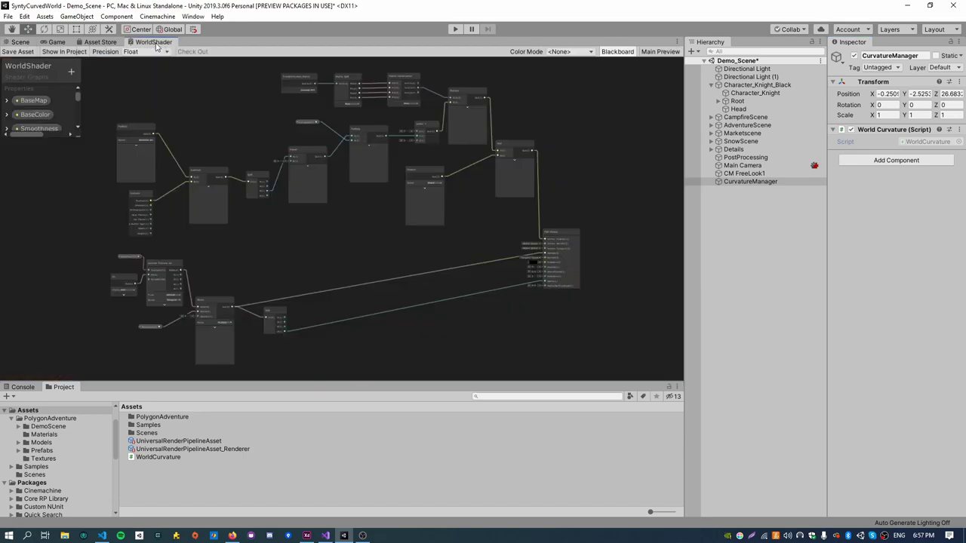
pyautogui.doubleClick(87, 169)
pyautogui.hotkey('ctrl', 'c')
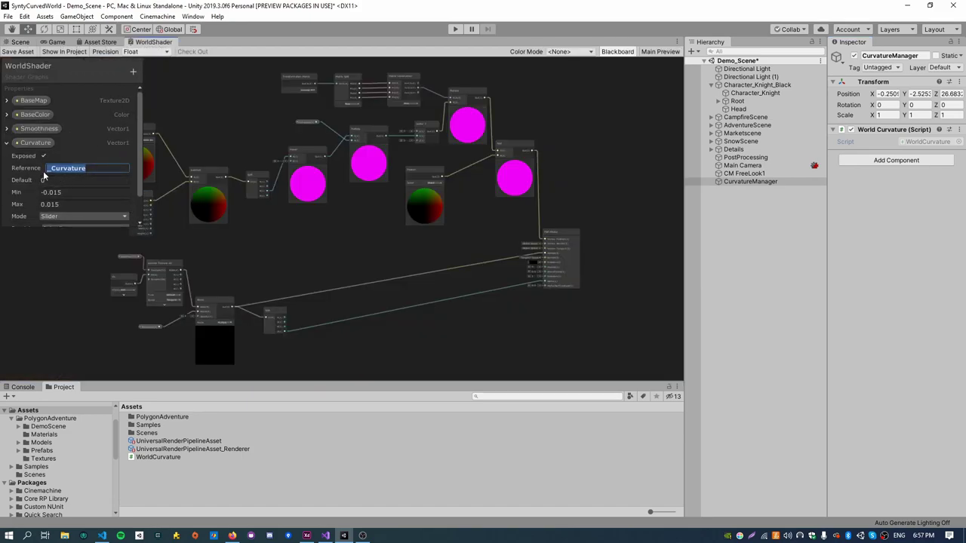
pyautogui.click(325, 536)
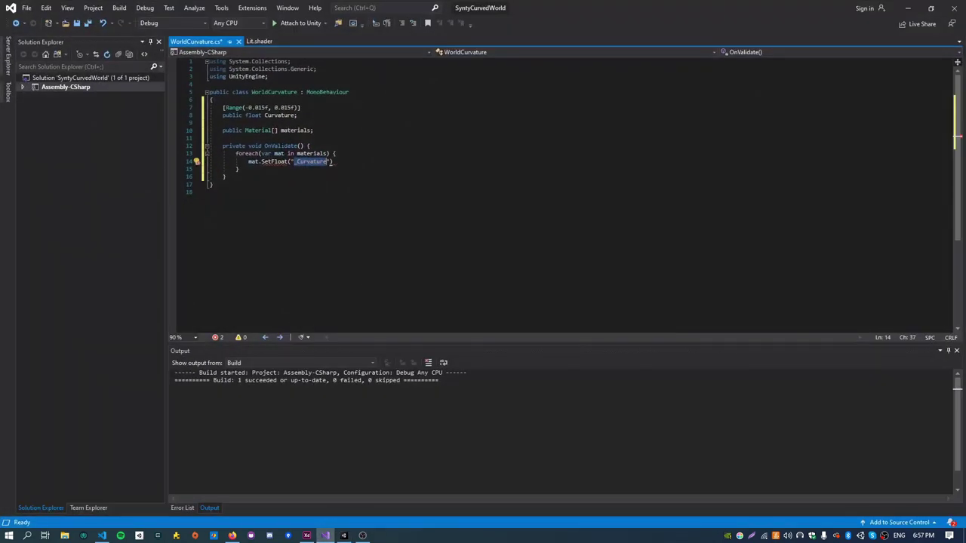
pyautogui.doubleClick(300, 162)
pyautogui.hotkey('ctrl', 'v')
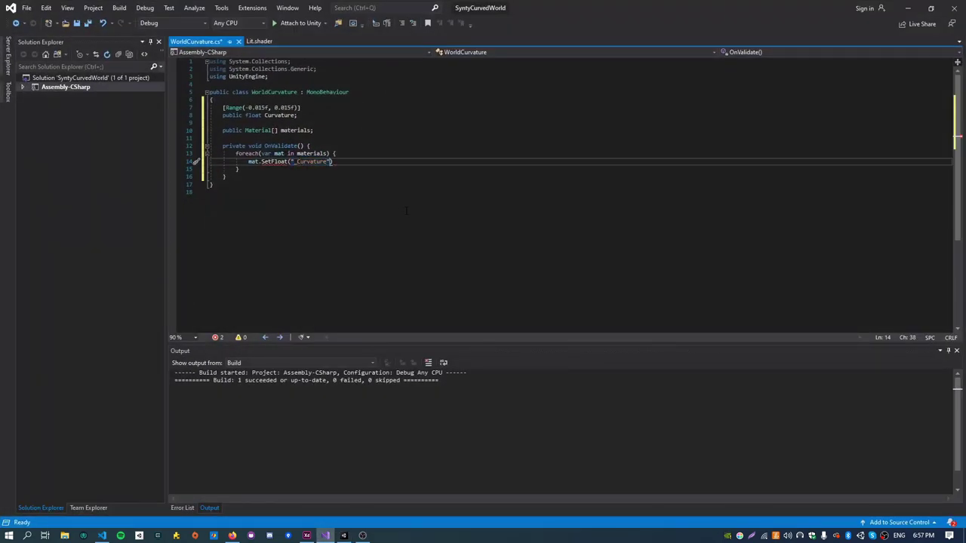
pyautogui.write(', Curvature)')
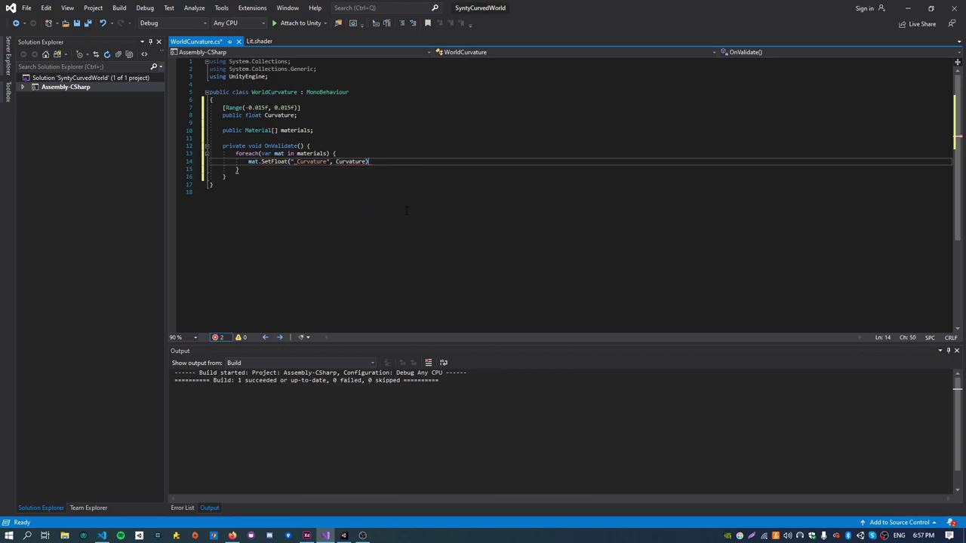
pyautogui.click(385, 153)
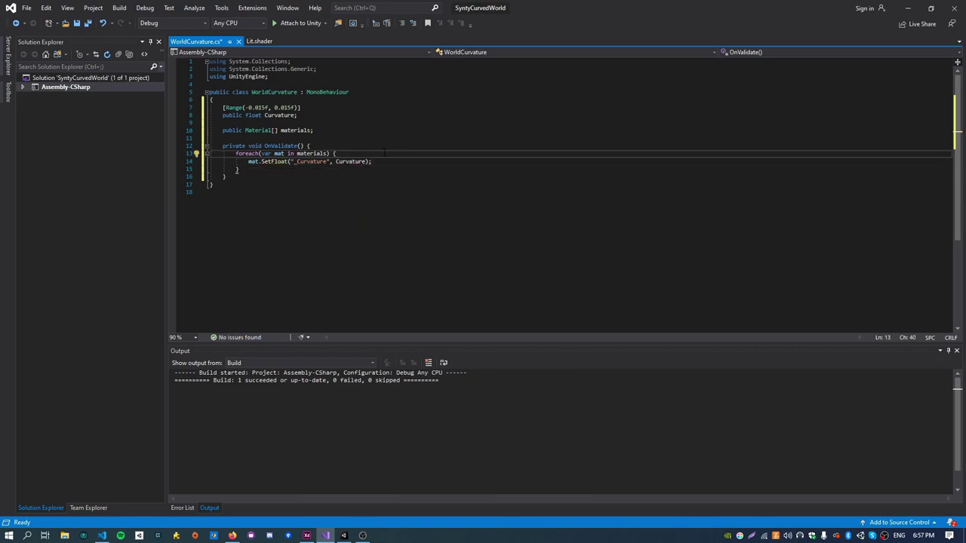
# - Save the WorldCurvature script, build the solution and return to Unity
pyautogui.hotkey('ctrl', 's')
pyautogui.click(119, 8)
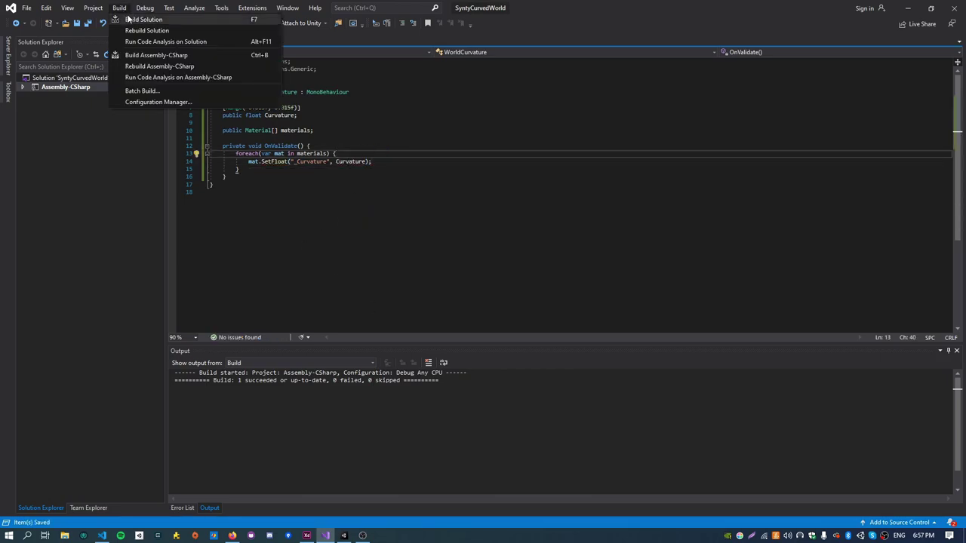
pyautogui.click(139, 19)
pyautogui.click(908, 8)
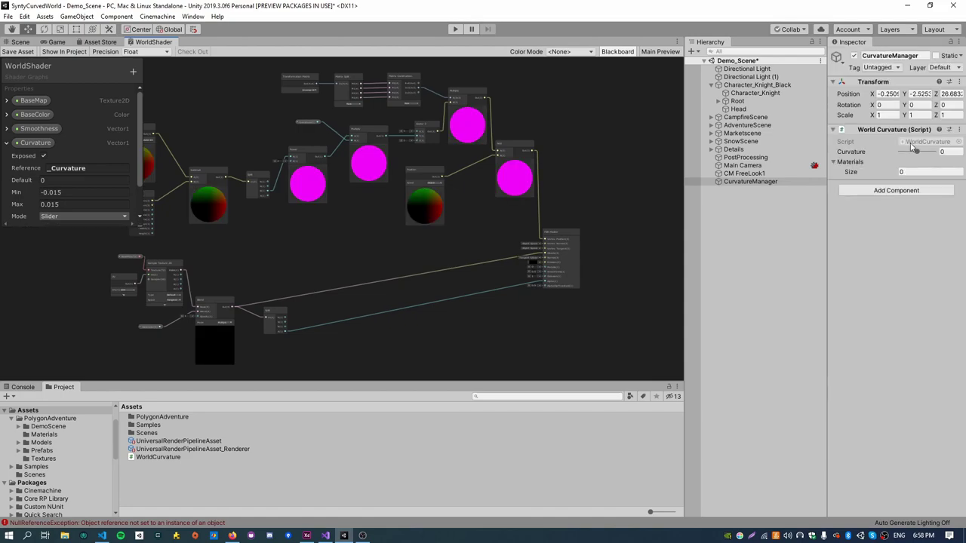
# - Lock the Inspector on CurvatureManager and fill its Materials array with Characters_Black through PolyAdventureMaterial_Water_01 from the PolygonAdventure Materials folder
pyautogui.click(38, 435)
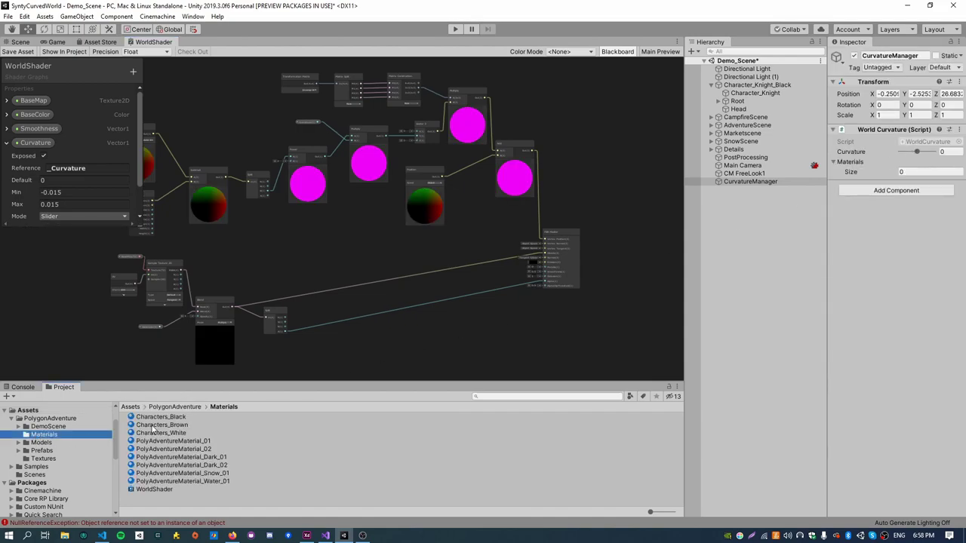
pyautogui.click(951, 44)
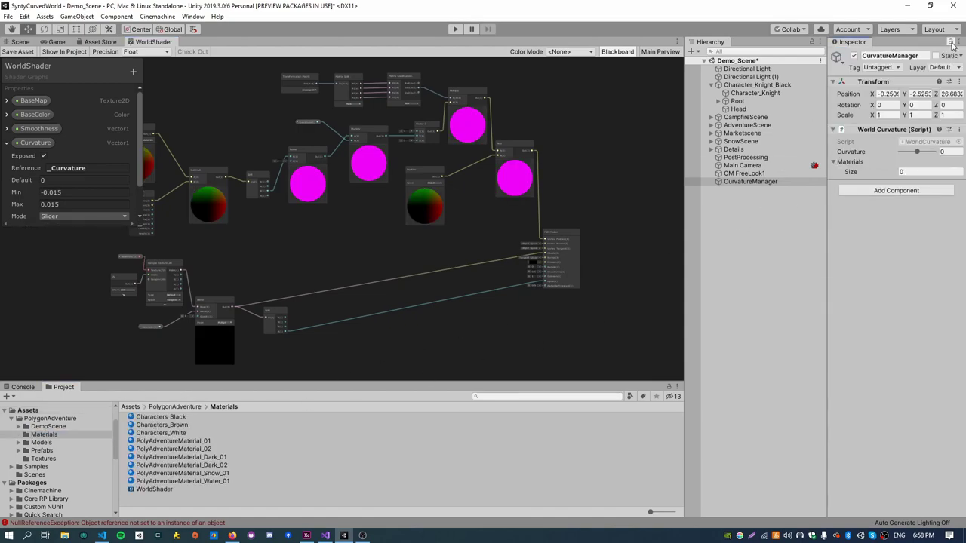
pyautogui.click(149, 423)
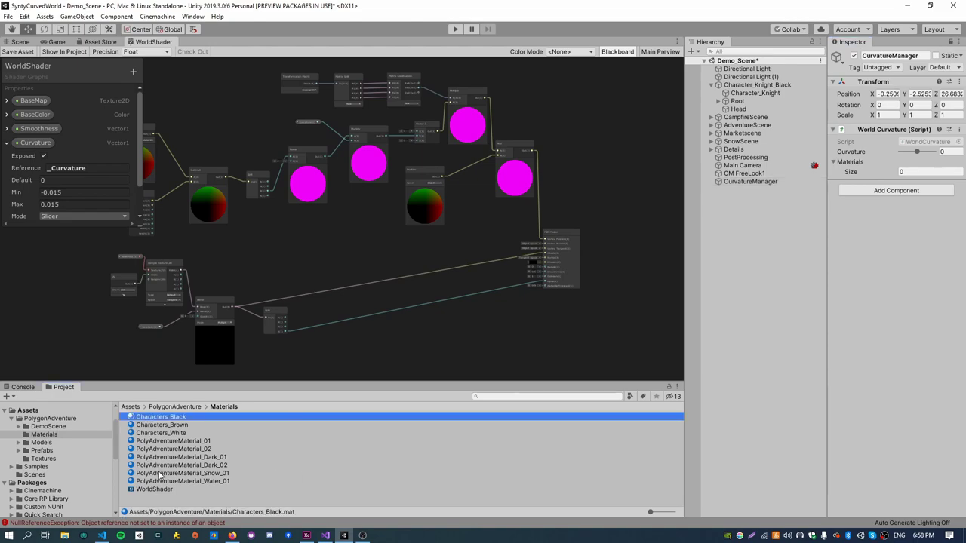
pyautogui.keyDown('shift'); pyautogui.click(162, 480); pyautogui.keyUp('shift')
pyautogui.moveTo(161, 479); pyautogui.dragTo(851, 168)
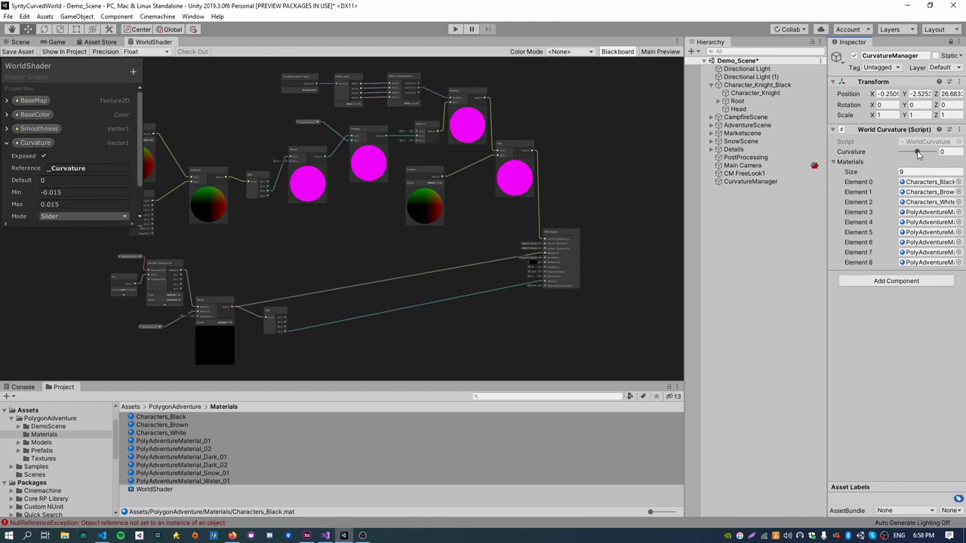
# - Show the scene and set CurvatureManager's Curvature to about 0.0054
pyautogui.click(20, 42)
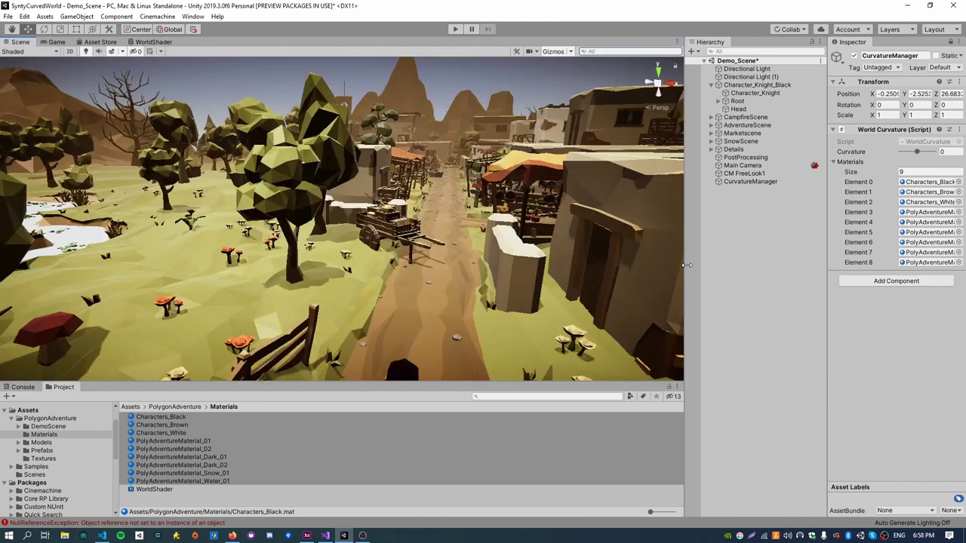
pyautogui.moveTo(917, 151); pyautogui.dragTo(924, 153)
pyautogui.moveTo(381, 309); pyautogui.dragTo(487, 249, button='right')
pyautogui.moveTo(924, 152)
pyautogui.mouseDown()
pyautogui.moveTo(935, 154)
pyautogui.moveTo(891, 166)
pyautogui.moveTo(925, 155)
pyautogui.mouseUp()
# - Examine how the trees, water and market buildings of Demo_Scene curve from different viewpoints
pyautogui.moveTo(378, 226); pyautogui.dragTo(353, 219, button='right')
pyautogui.click(413, 255)
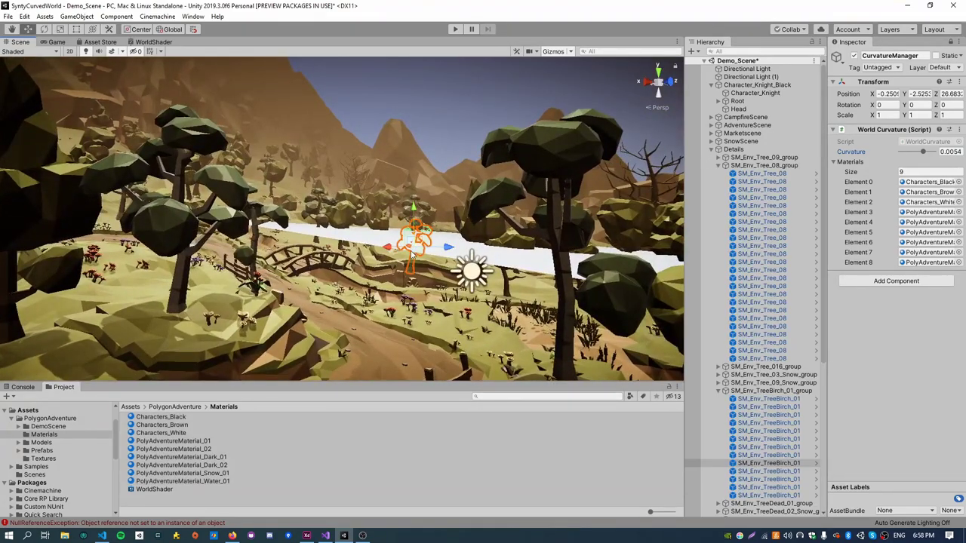
pyautogui.moveTo(412, 255); pyautogui.dragTo(378, 233, button='right')
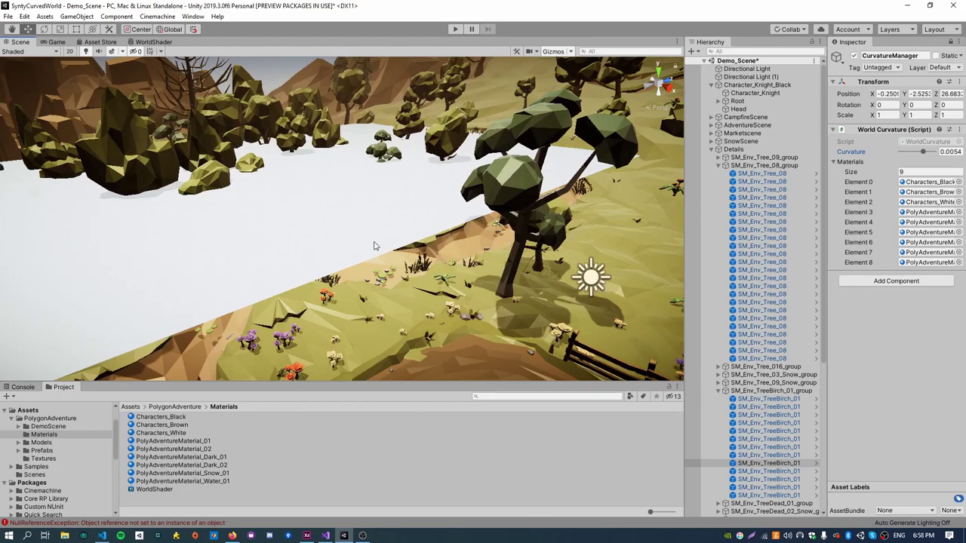
pyautogui.moveTo(440, 245); pyautogui.dragTo(88, 216, button='right')
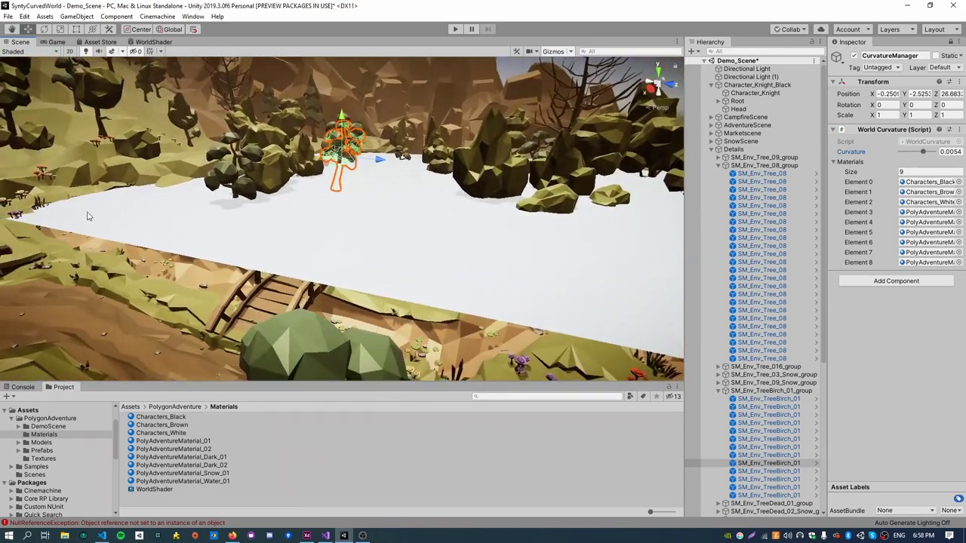
pyautogui.moveTo(12, 218); pyautogui.dragTo(105, 223, button='right')
pyautogui.moveTo(361, 283); pyautogui.dragTo(297, 275, button='right')
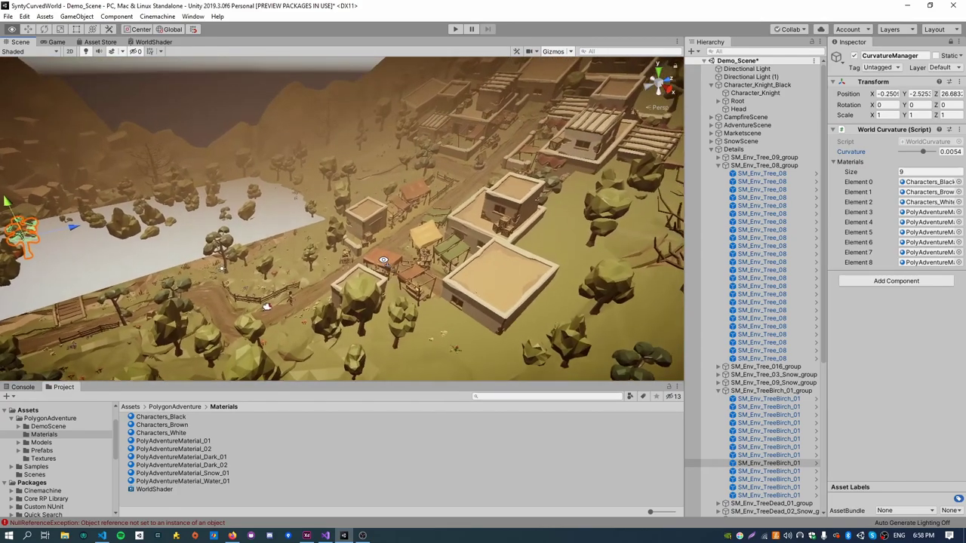
pyautogui.press('w')
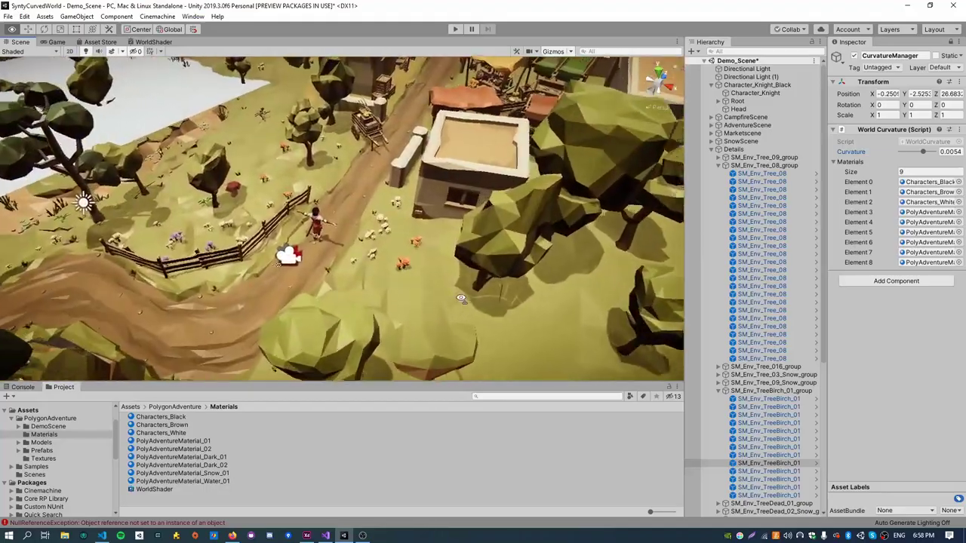